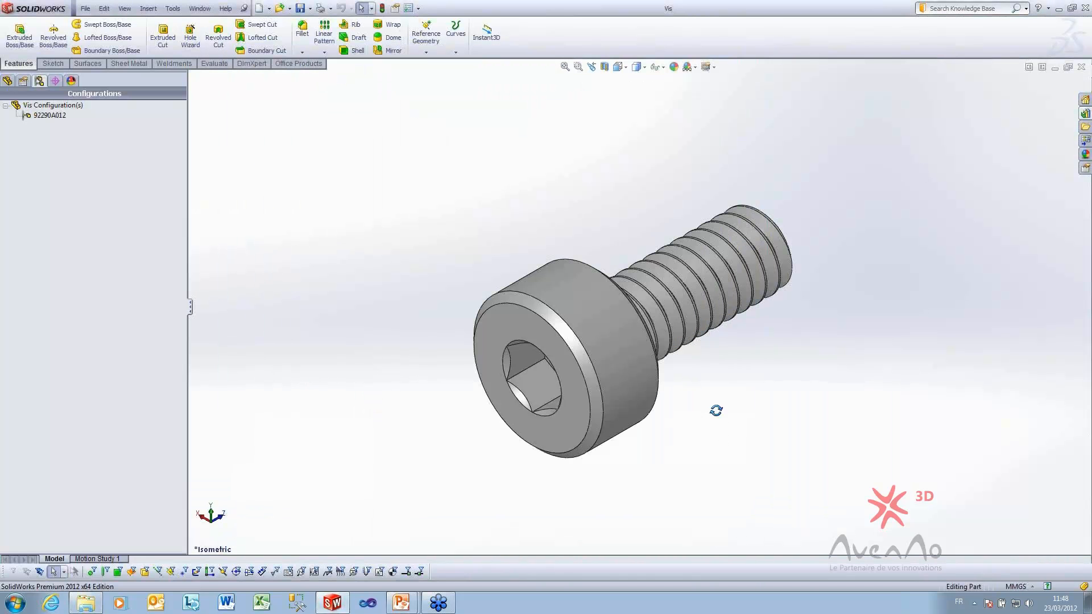
Examine the screw from the thread side and review its feature tree and configurations
middle_drag(715, 410, 803, 391)
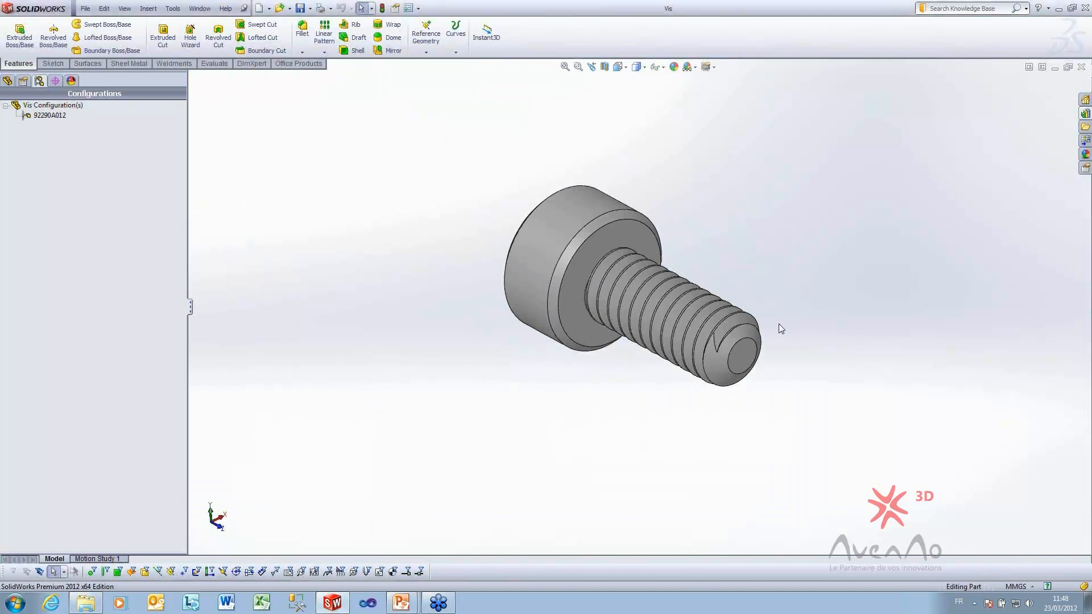
middle_drag(645, 332, 464, 255)
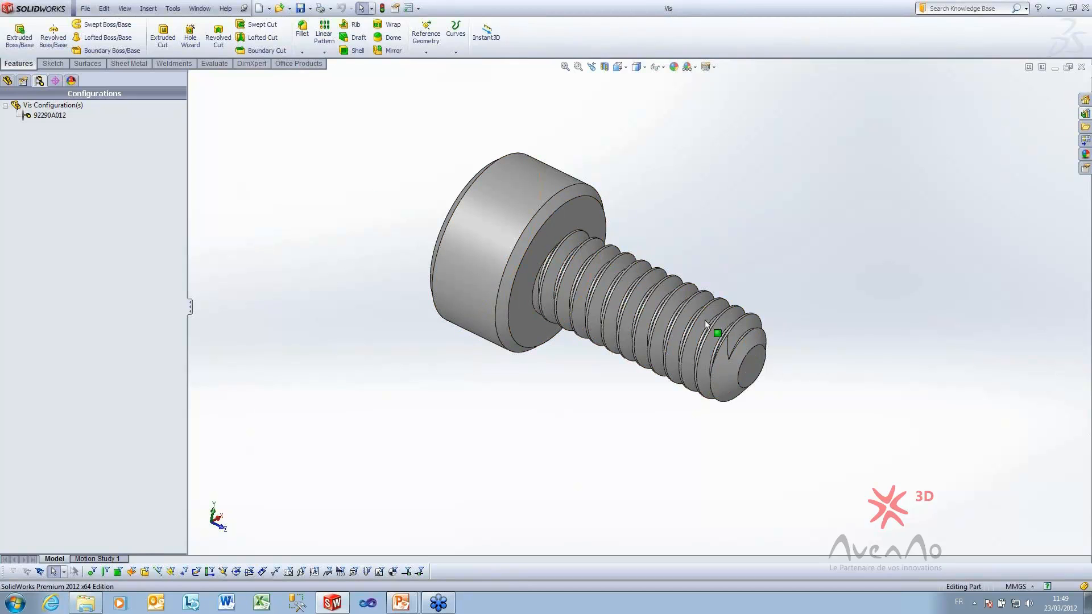
mouse_move(603, 290)
middle_down()
mouse_move(711, 310)
mouse_move(598, 284)
middle_up()
click(7, 82)
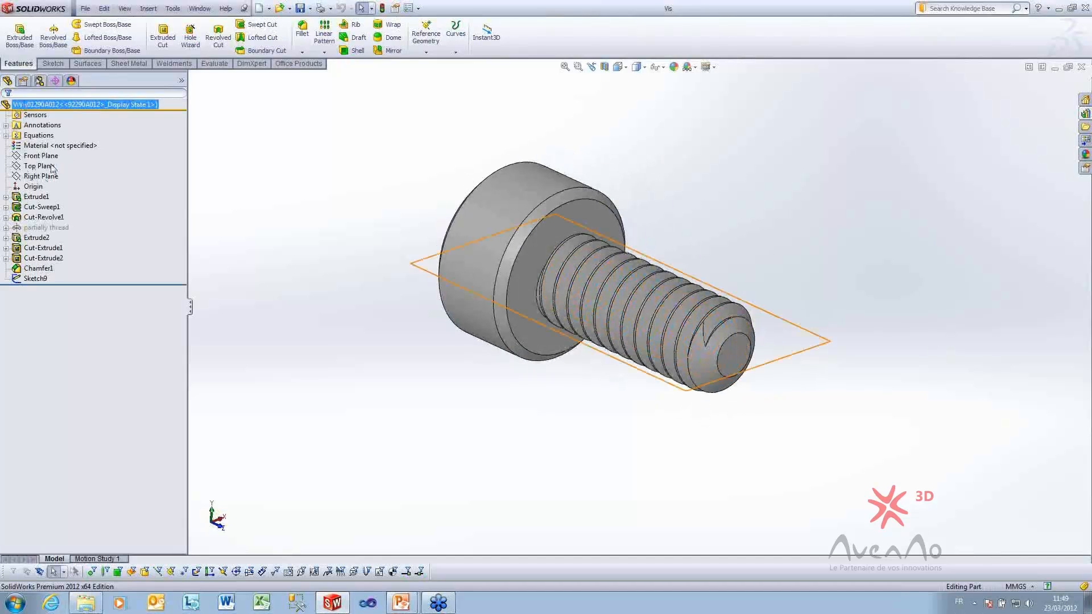
click(39, 80)
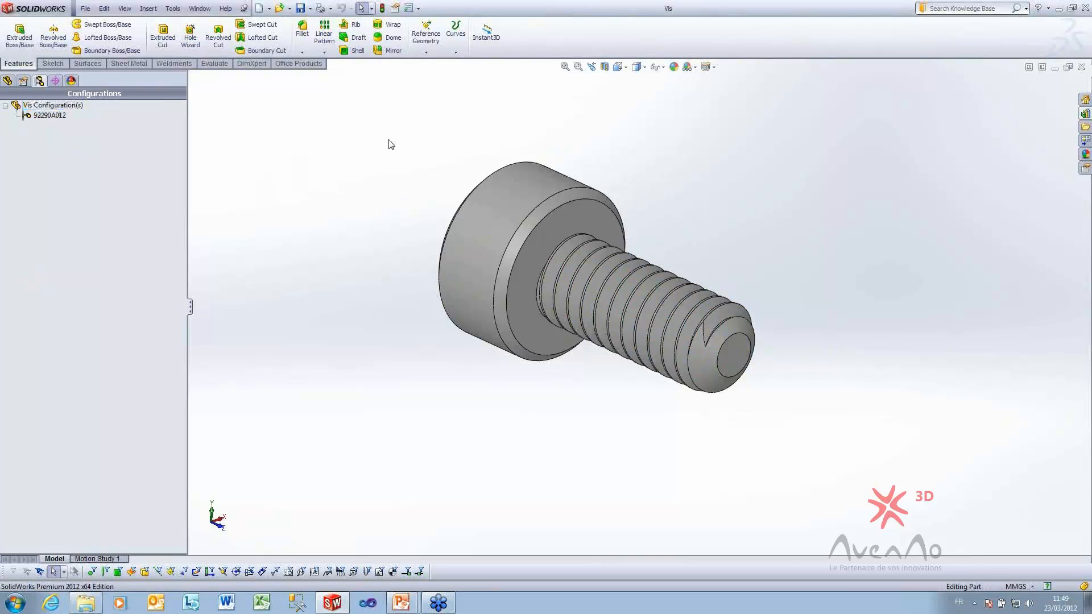
Display the screw head's dimensions and inspect the name assigned to its diameter
double_click(519, 204)
scroll(515, 207, up, 5)
scroll(615, 196, down, 3)
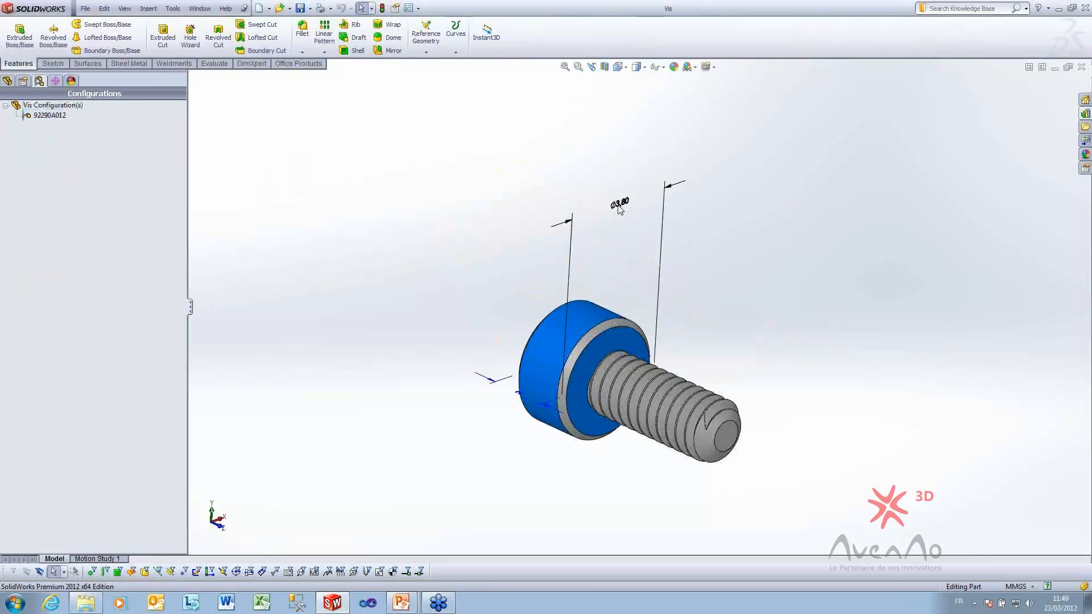
click(622, 218)
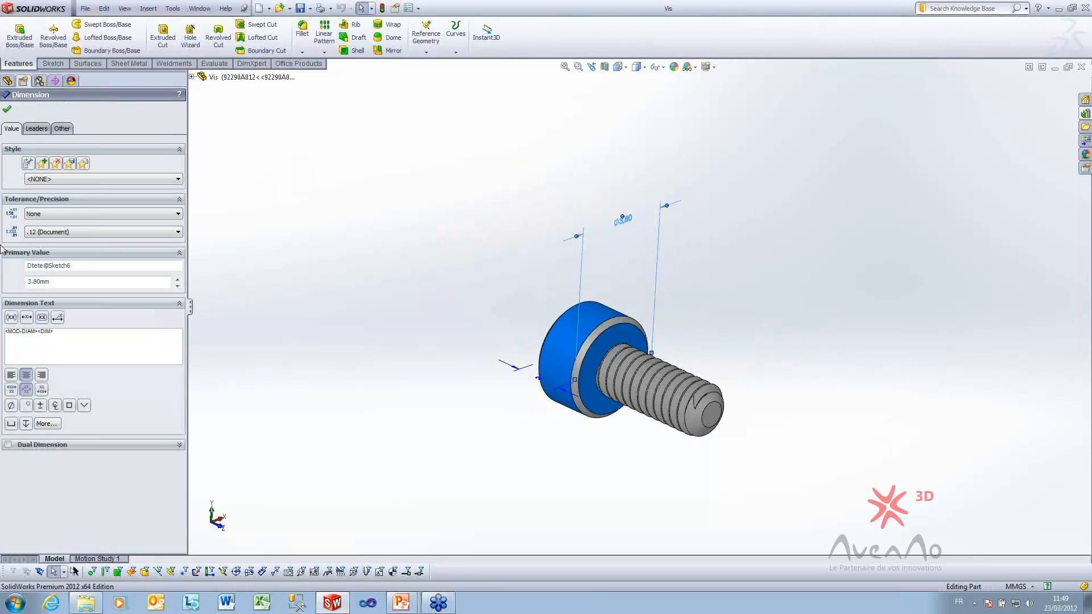
drag(43, 265, 21, 266)
double_click(76, 265)
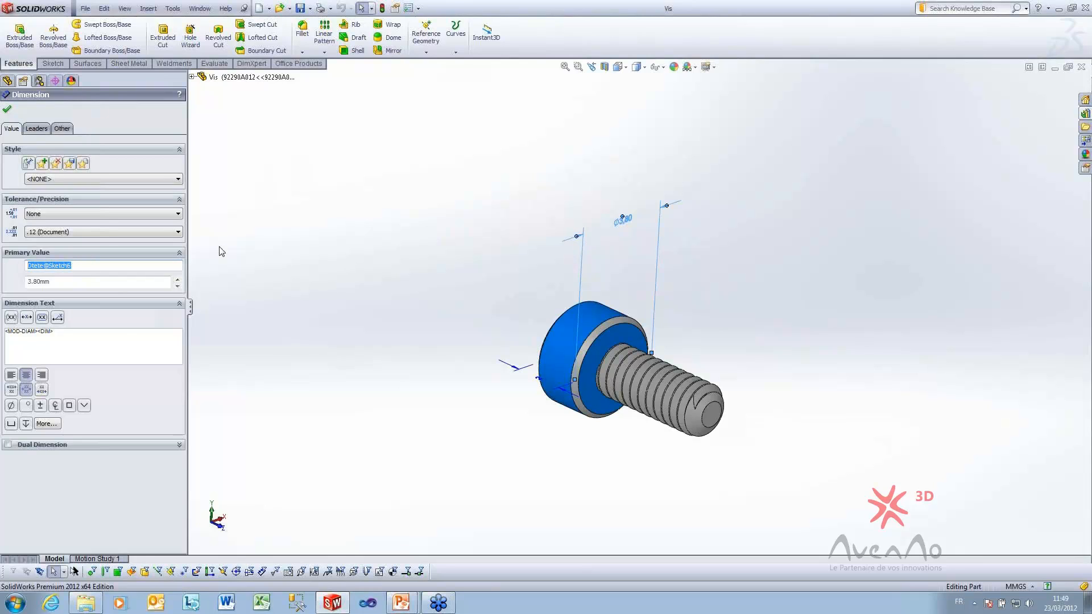
click(244, 249)
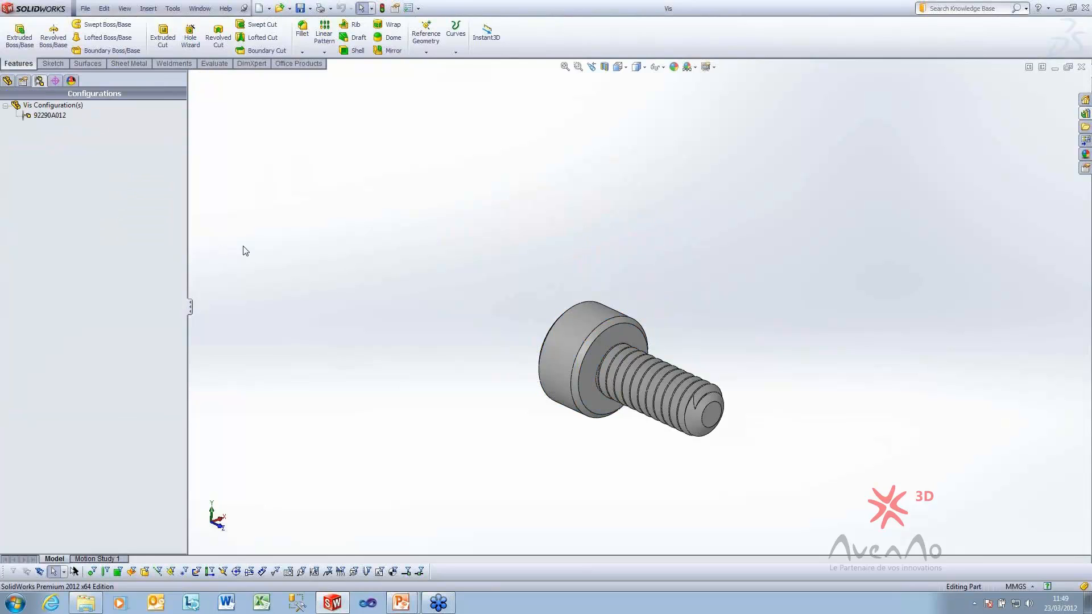
Open the Configuration Publisher for the Vis part and agree to auto-create a design table
right_click(45, 108)
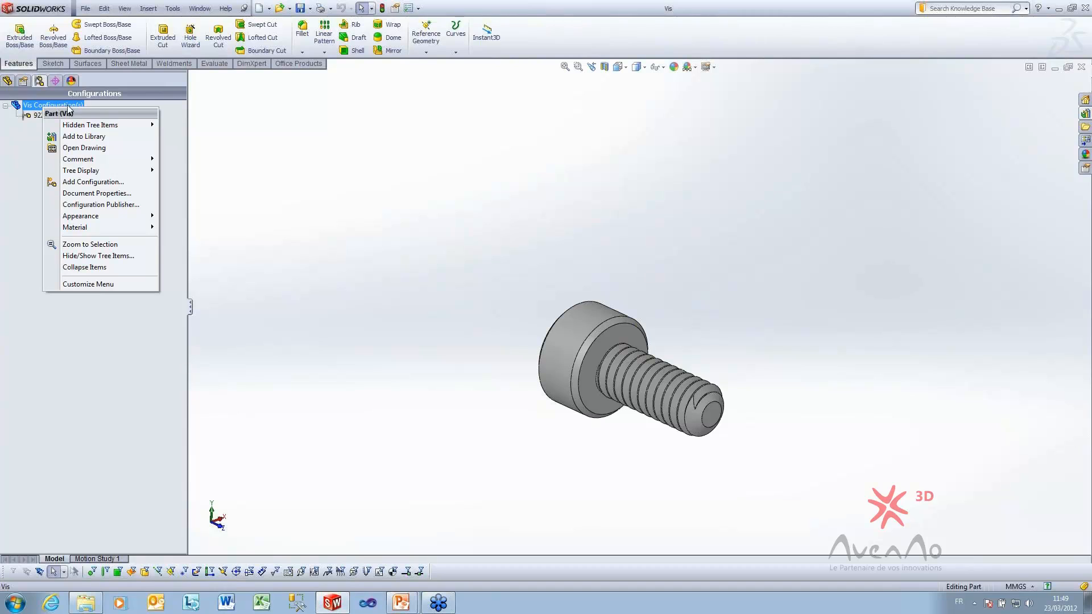
click(109, 205)
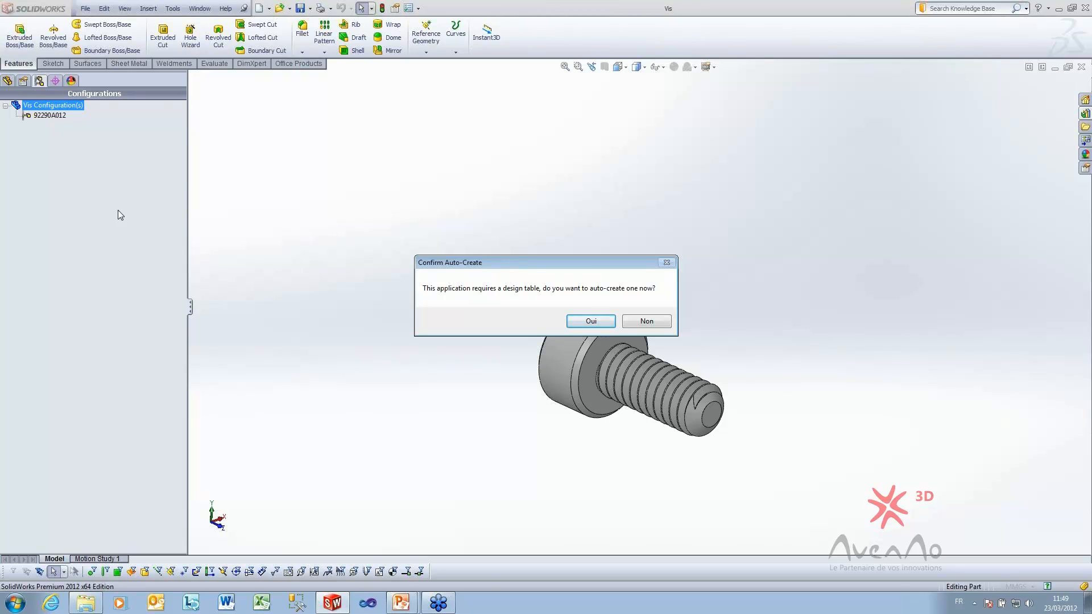
click(581, 324)
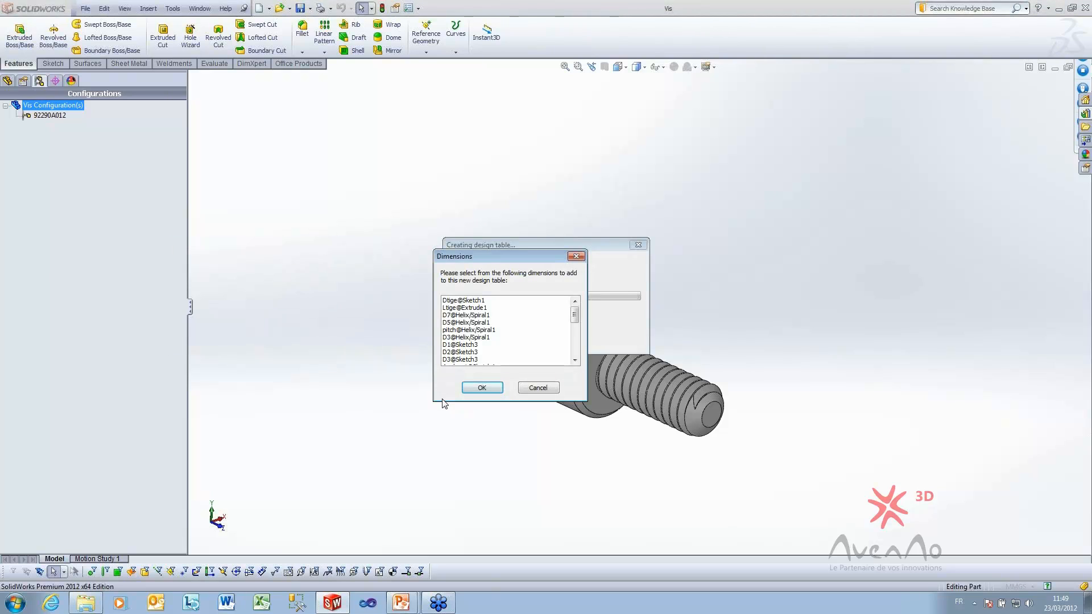
Select Dtige@Sketch1, Ltige@Extrude1 and pitch@Helix/Spiral1 as dimensions for the new design table
click(462, 300)
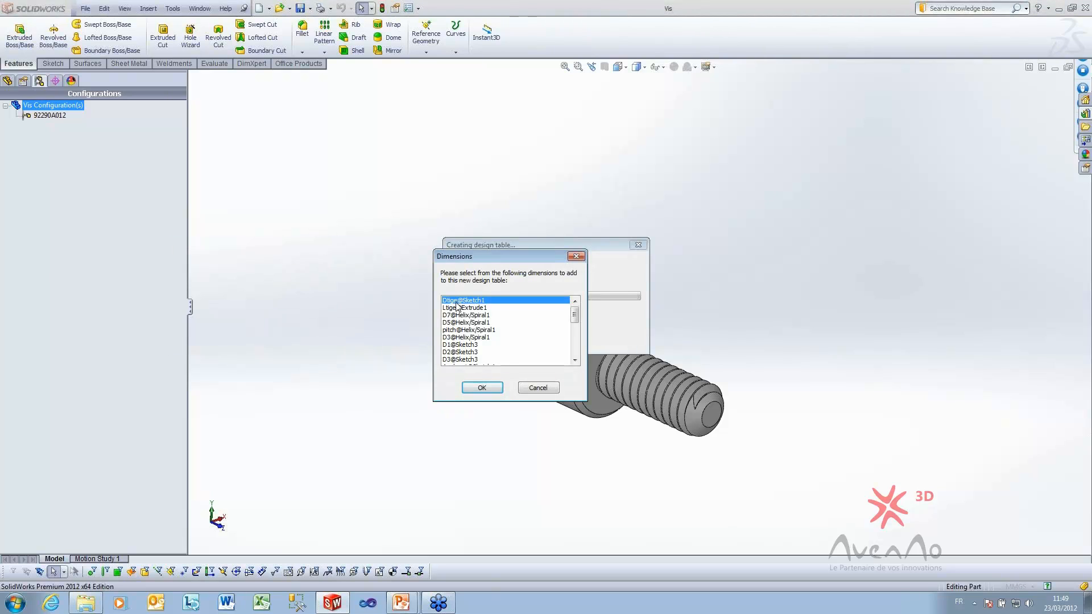
shift+click(456, 310)
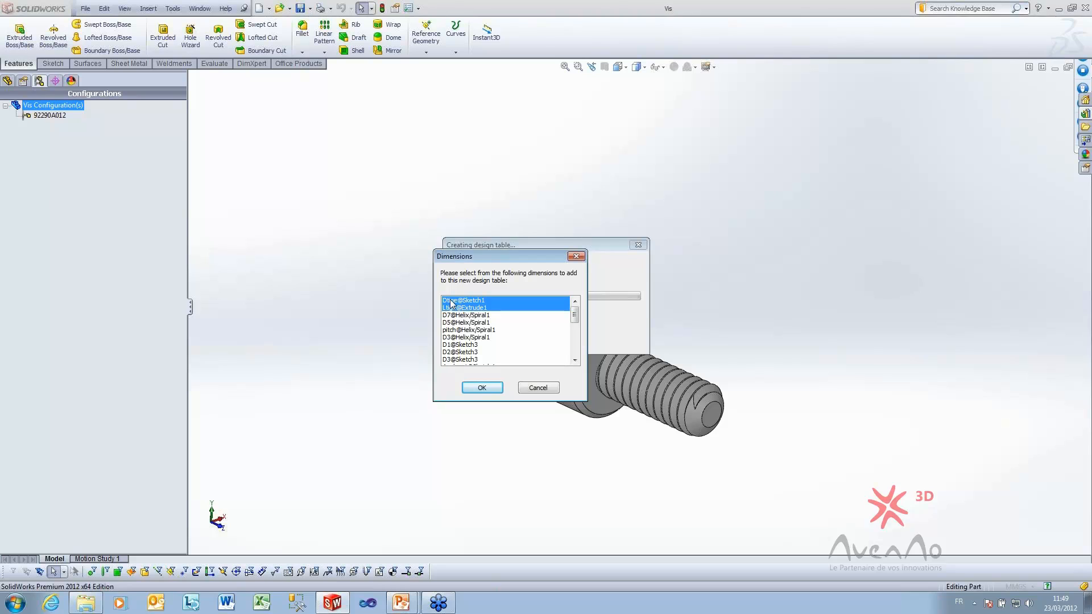
scroll(464, 315, down, 1)
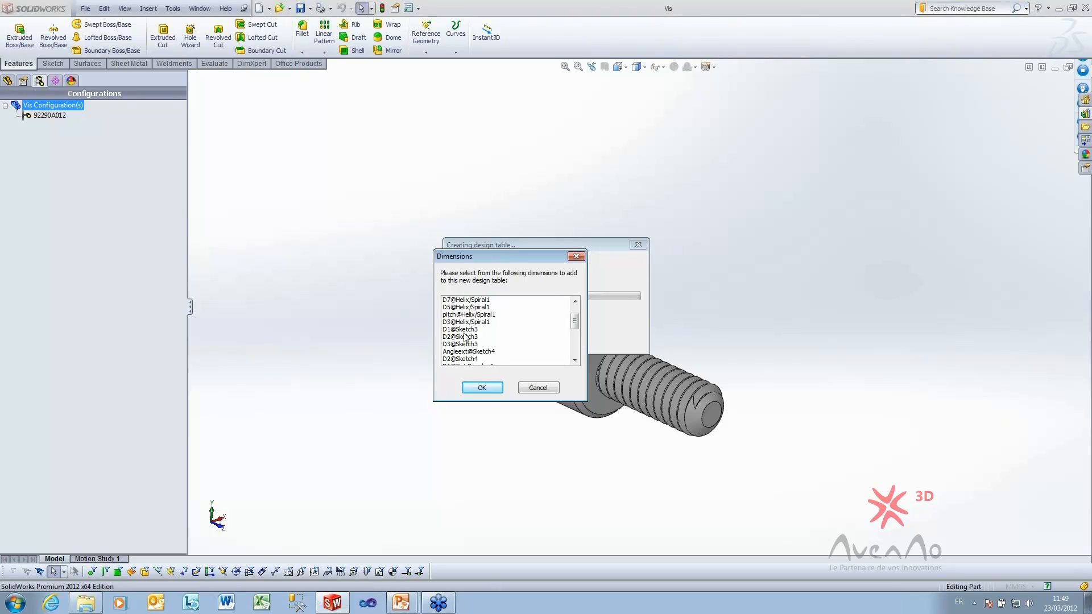
click(466, 307)
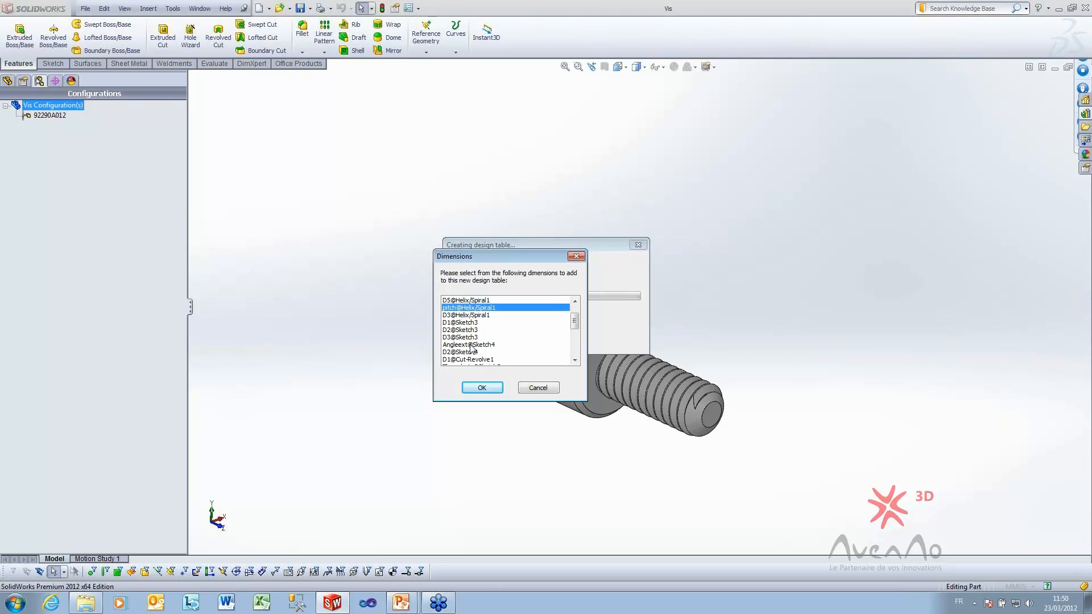
Add Dtete@Sketch6, Htete@Extrude2 and diahex@Sketch7 to the selected dimensions and create the design table
scroll(469, 351, down, 1)
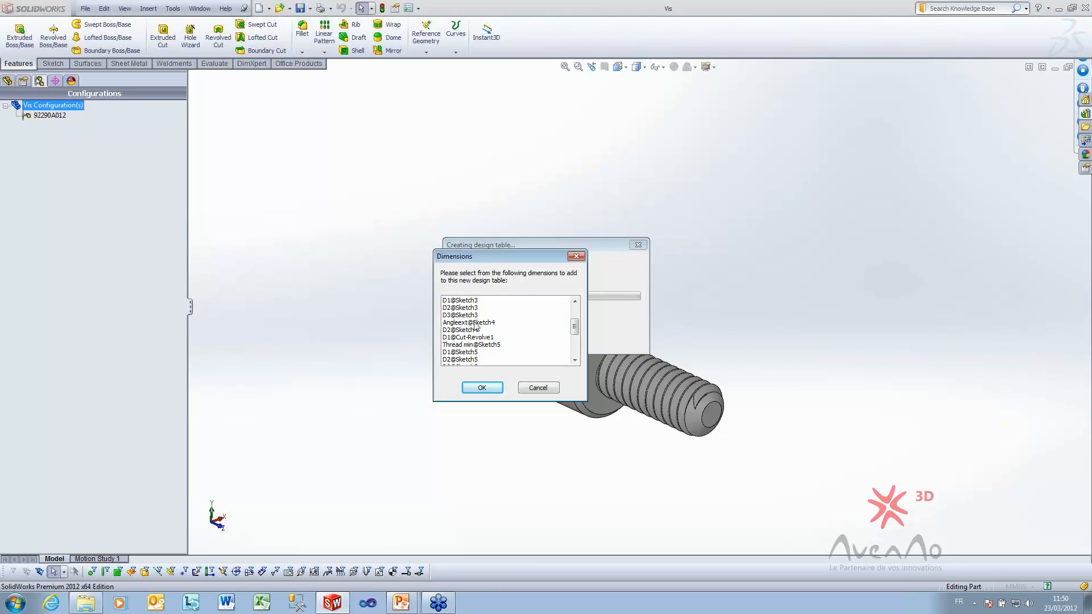
scroll(481, 351, down, 1)
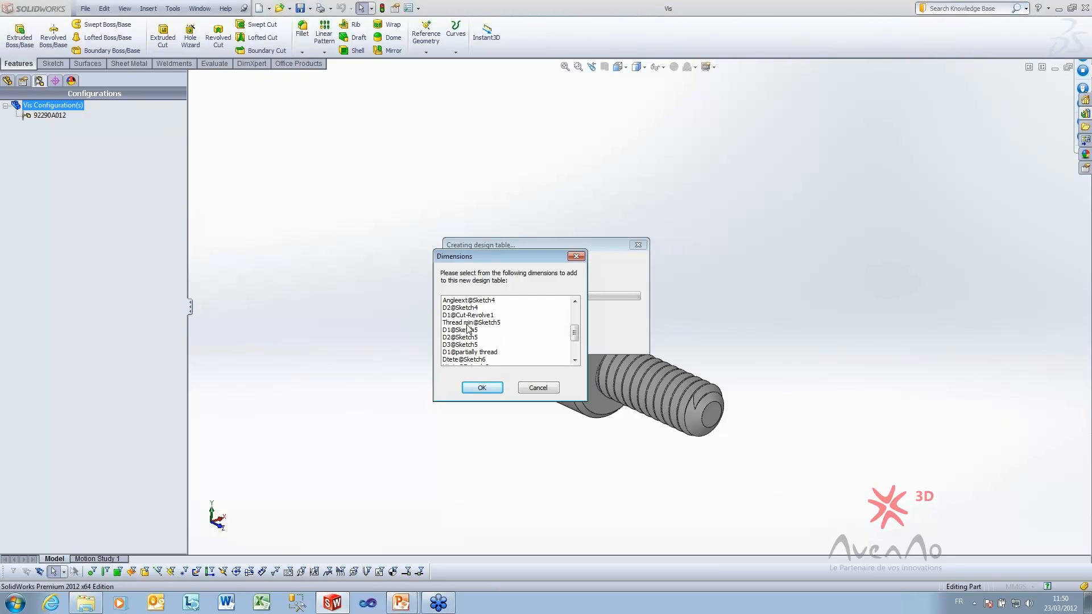
scroll(480, 358, down, 1)
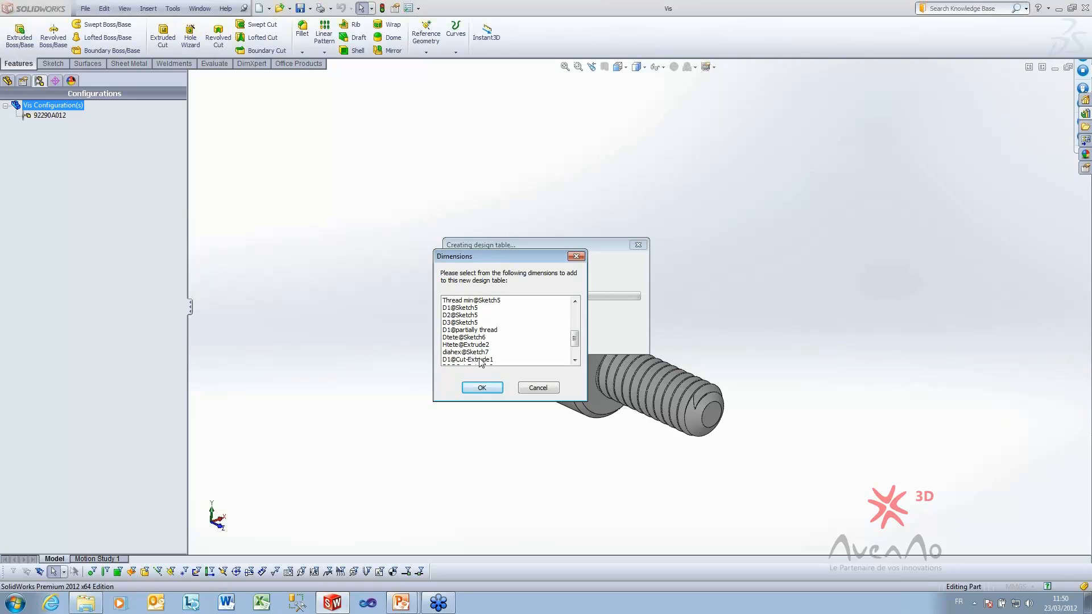
click(456, 337)
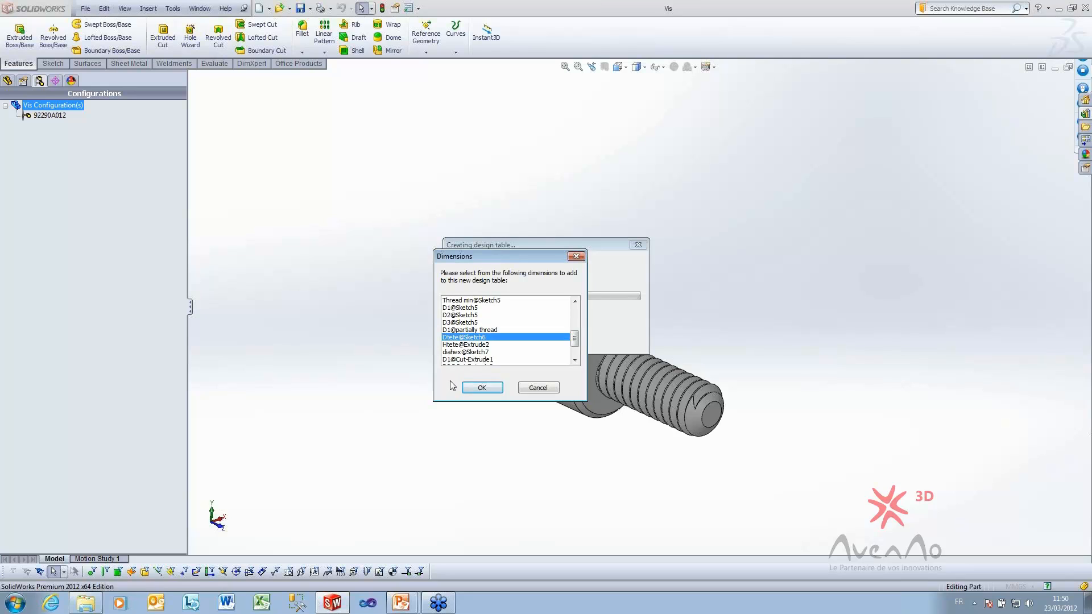
ctrl+click(459, 345)
ctrl+click(456, 352)
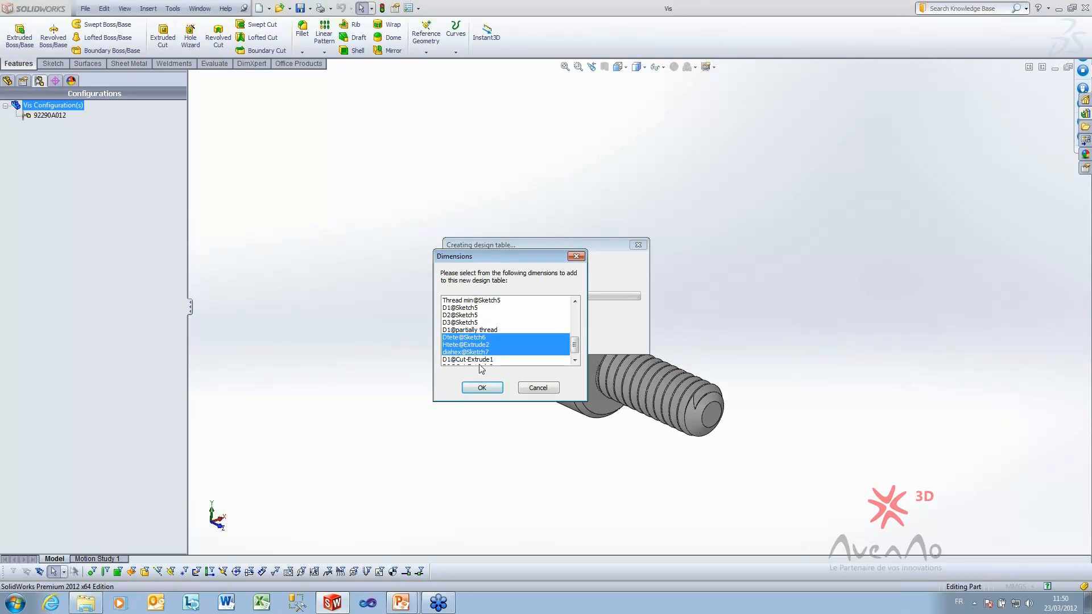
scroll(479, 362, down, 1)
scroll(480, 361, down, 1)
scroll(480, 362, up, 3)
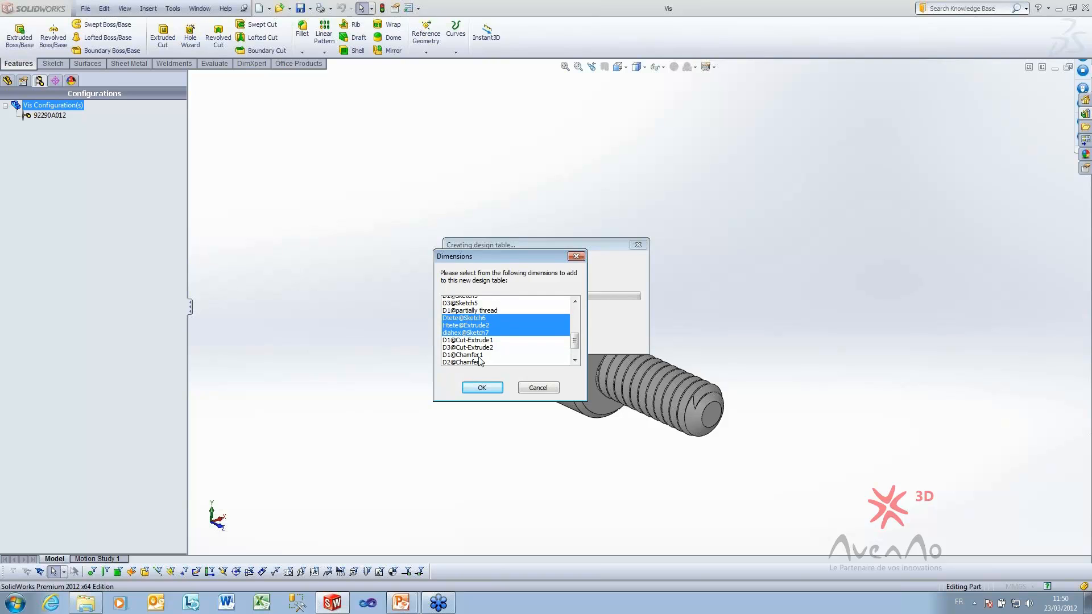
scroll(479, 361, up, 2)
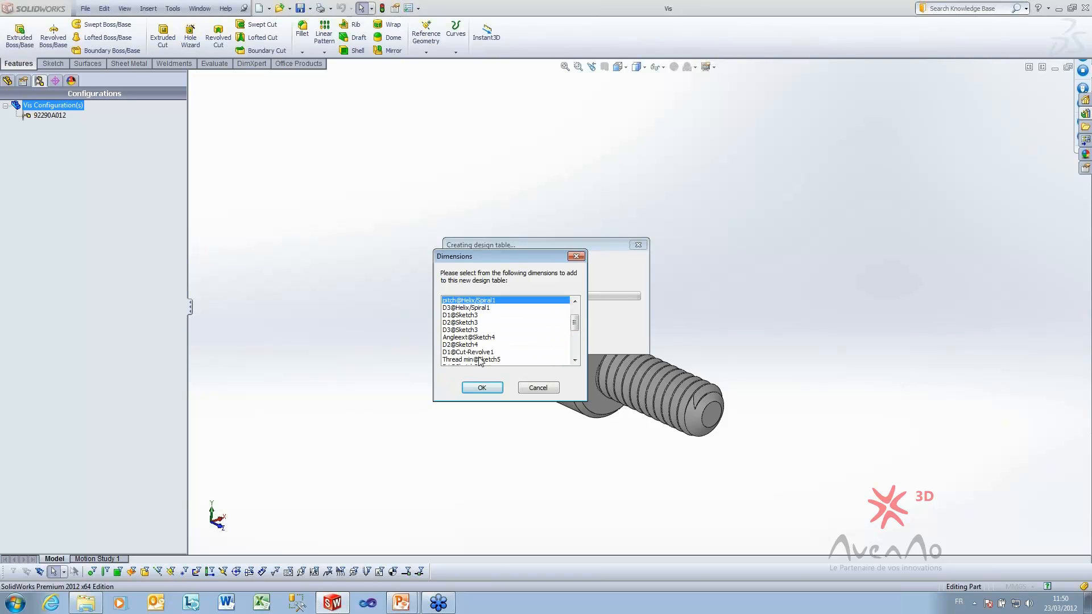
click(482, 387)
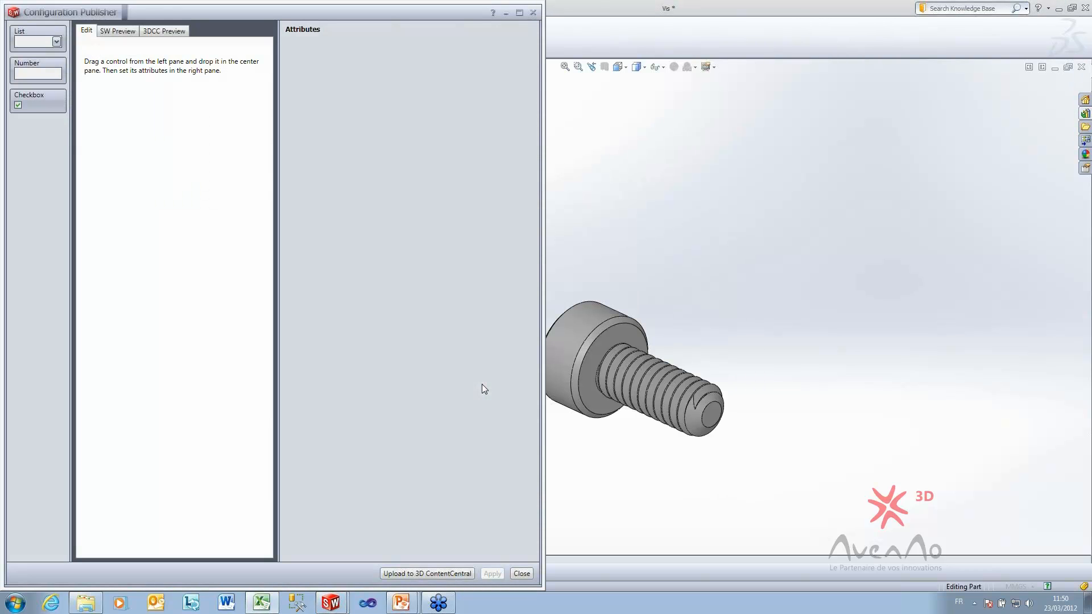
Switch to the design table in Excel and arrange it beside the Configuration Publisher, with its worksheet filling the Excel window
click(260, 607)
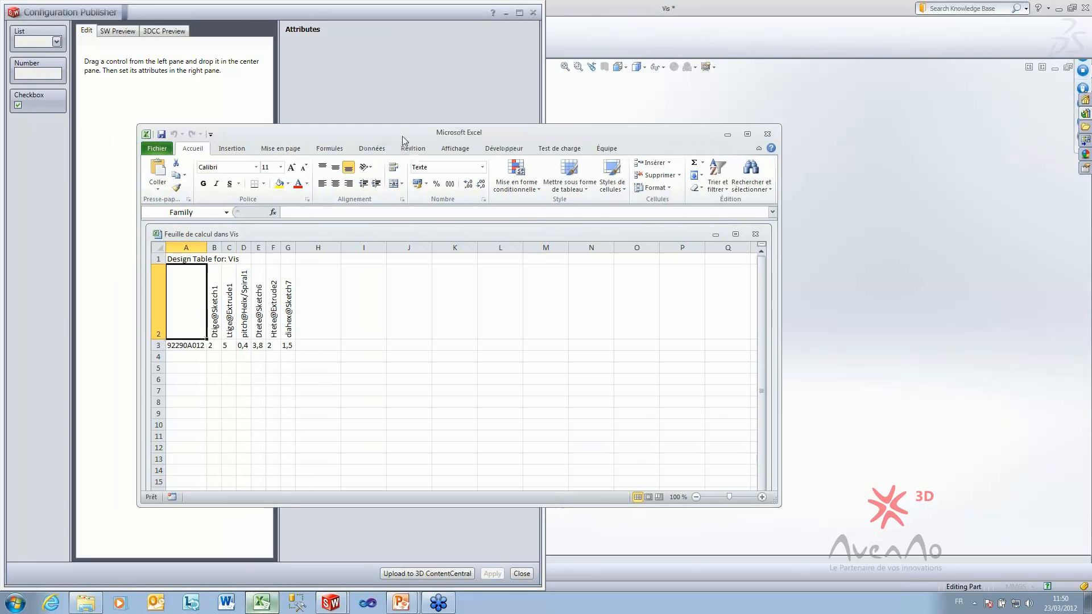
drag(401, 135, 1089, 136)
double_click(733, 110)
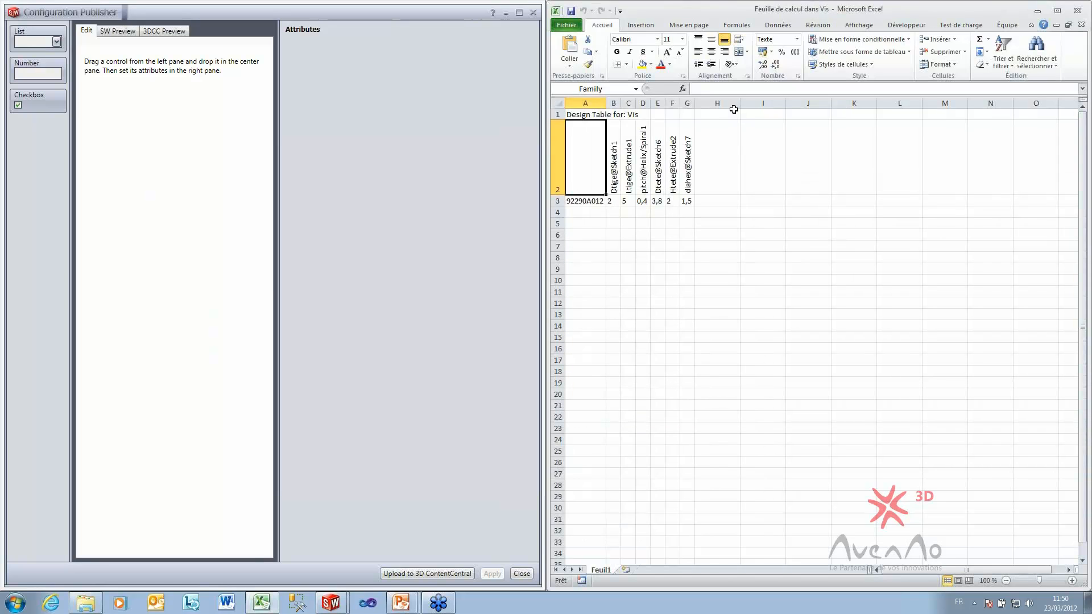
Examine the dimension values in the design table row of configuration 92290A012
drag(610, 201, 686, 202)
click(635, 257)
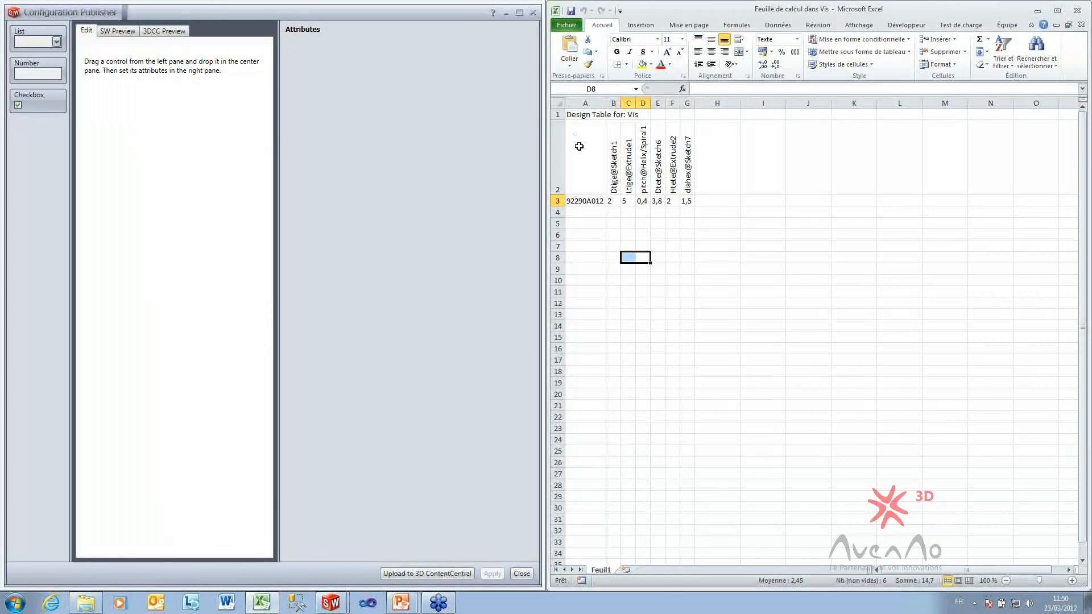
click(557, 200)
drag(573, 201, 689, 202)
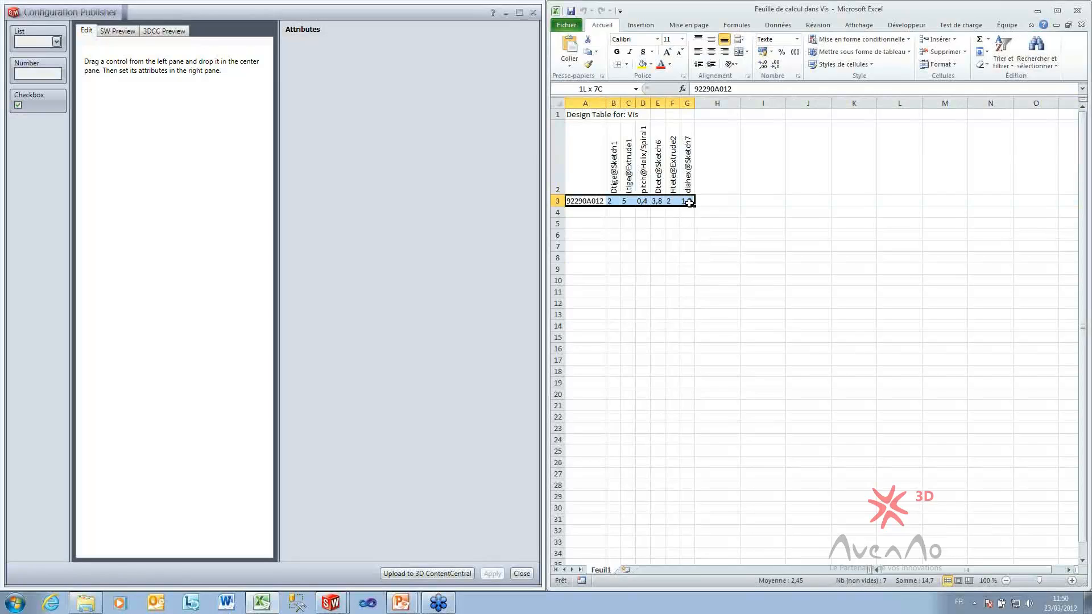
click(664, 245)
drag(585, 198, 689, 200)
click(657, 255)
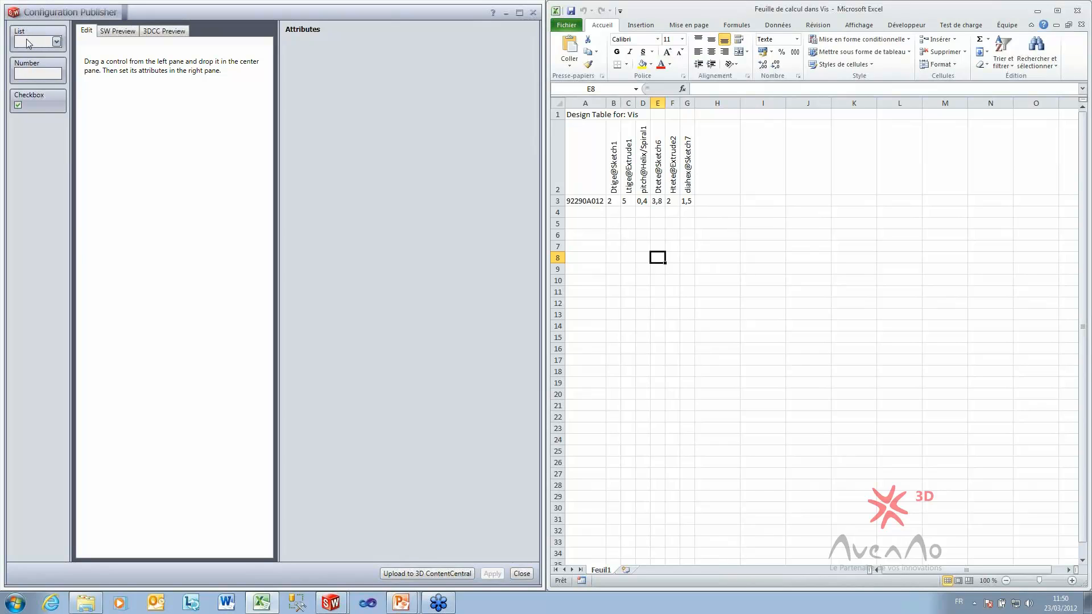
Add a list control named Diamètre to the publisher form and link it to the design table variable Dtige@Sketch1
drag(21, 37, 110, 63)
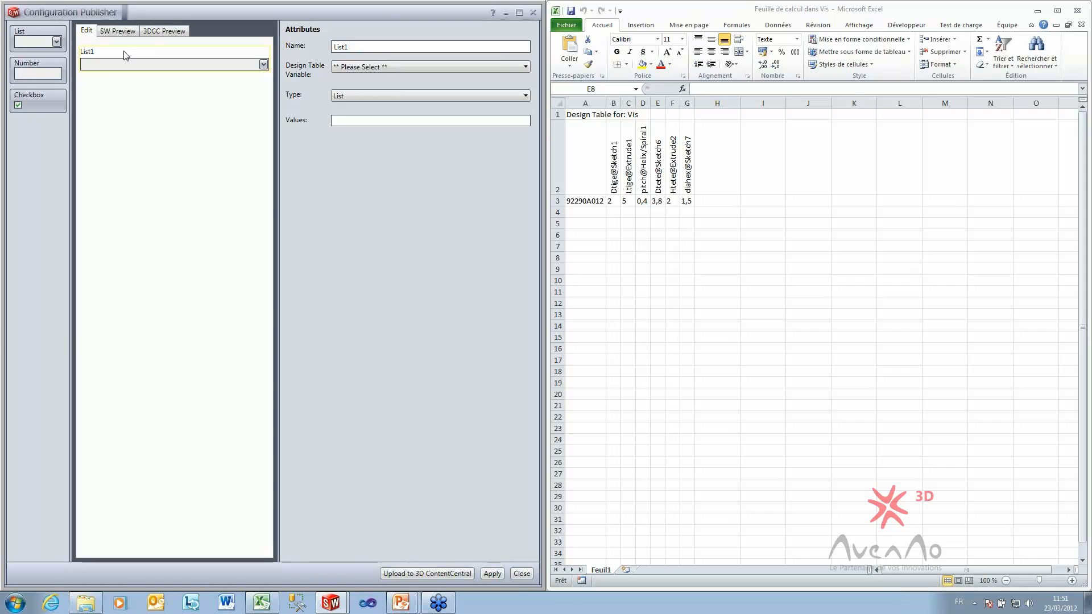
double_click(353, 47)
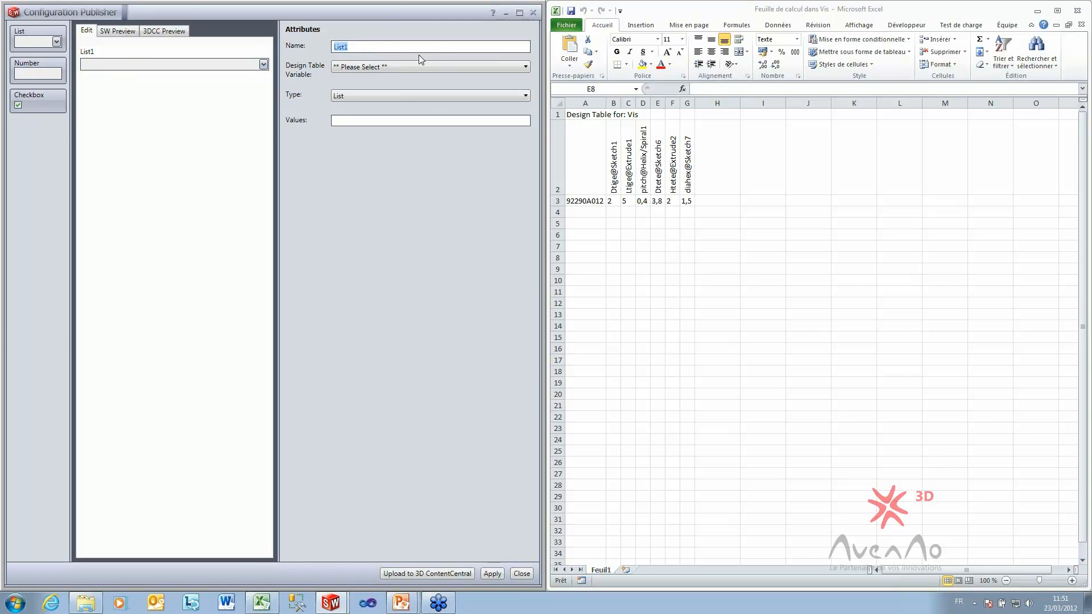
text(Diam)
key(BackSpace)
key(BackSpace)
key(BackSpace)
text(ètre)
click(355, 71)
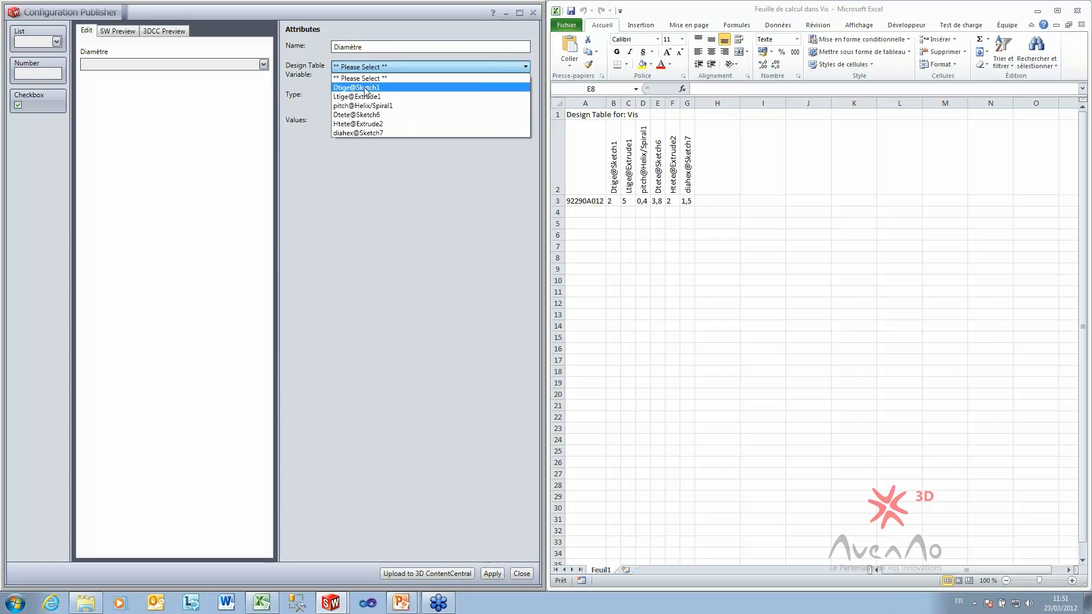
click(365, 88)
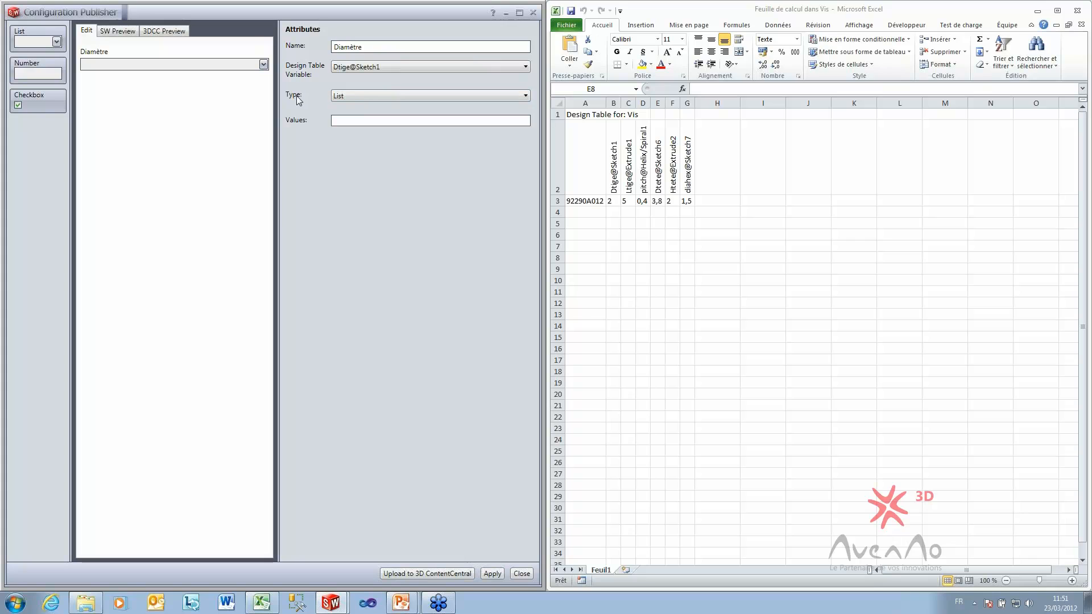
Review the type options available for the Diamètre list against the design table's empty rows
click(357, 96)
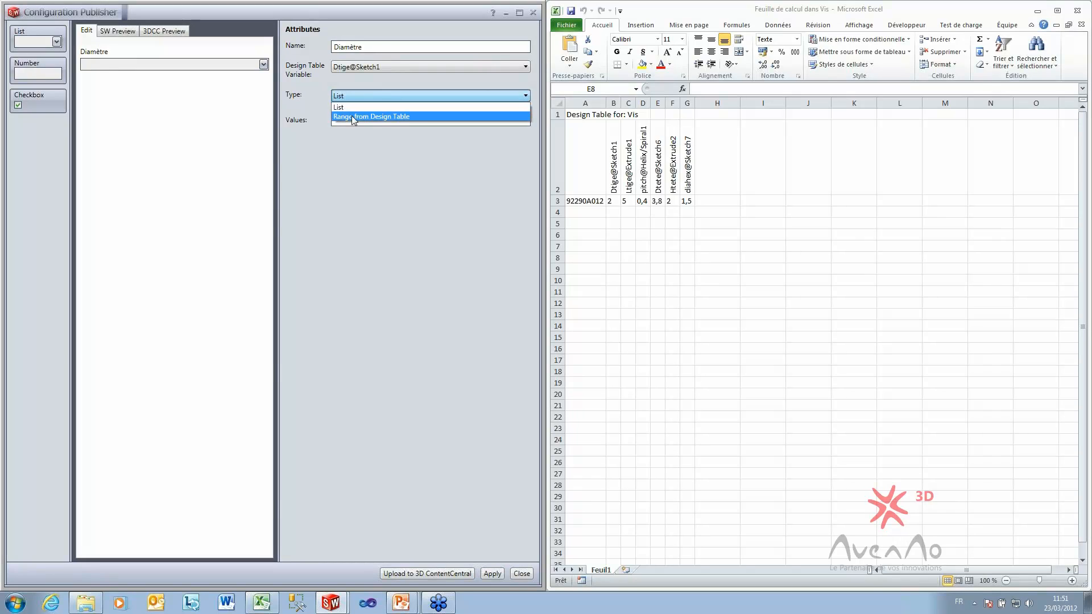
drag(657, 257, 687, 395)
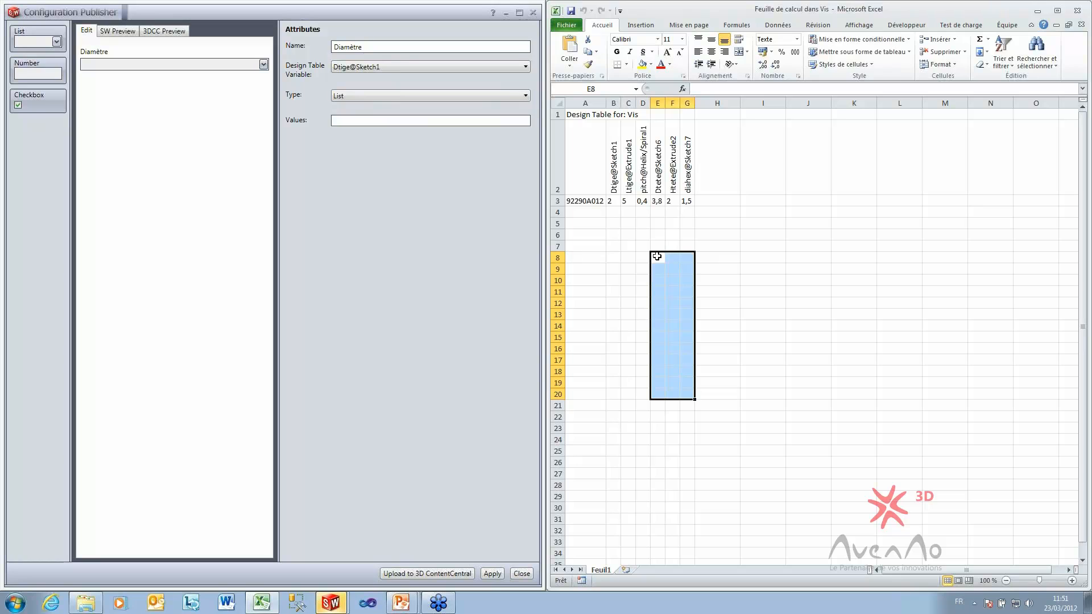
click(613, 428)
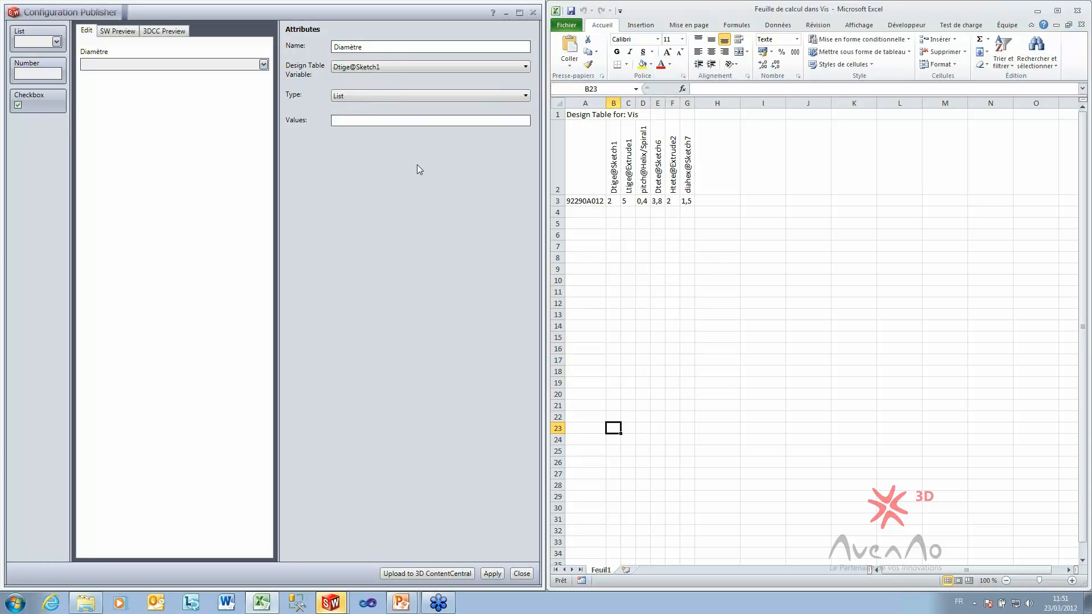
click(376, 97)
click(366, 116)
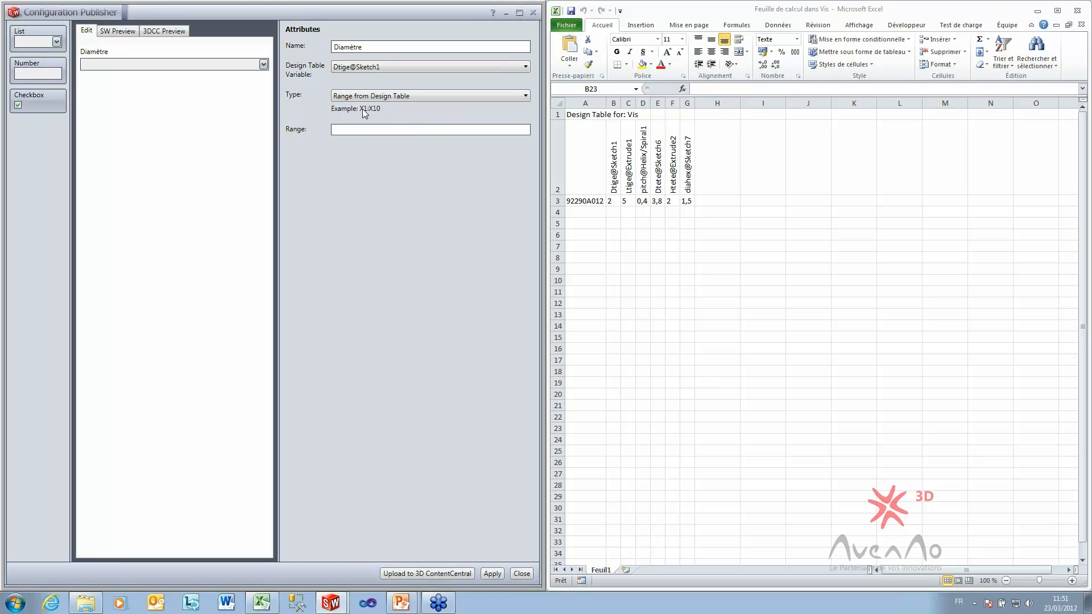
click(366, 96)
click(370, 105)
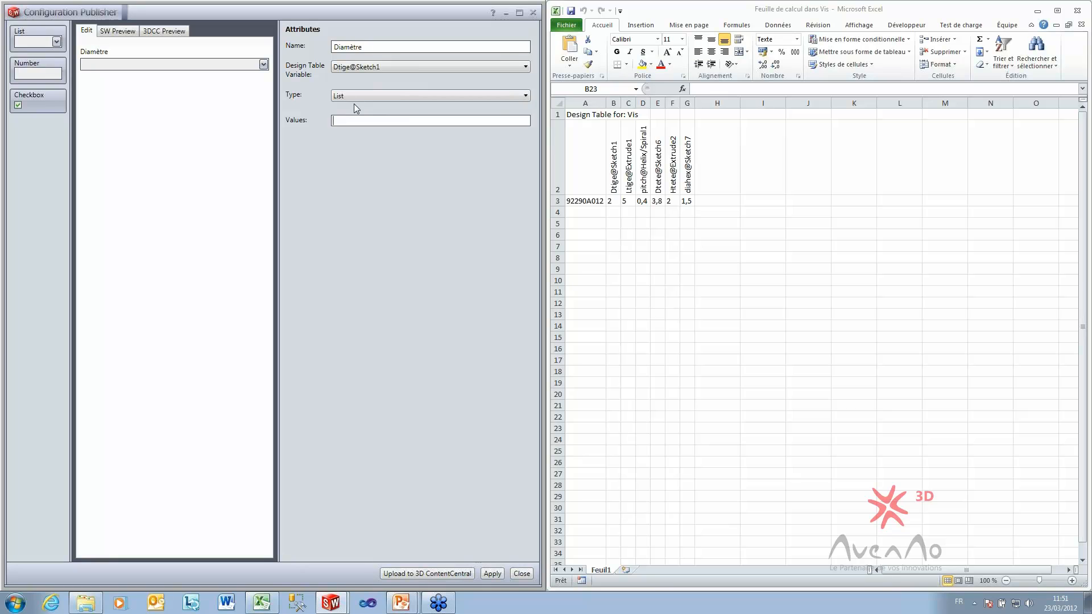
Open the Dim publisher workbook from the Configuration Publisher project folder and close the folder window
click(86, 607)
double_click(421, 120)
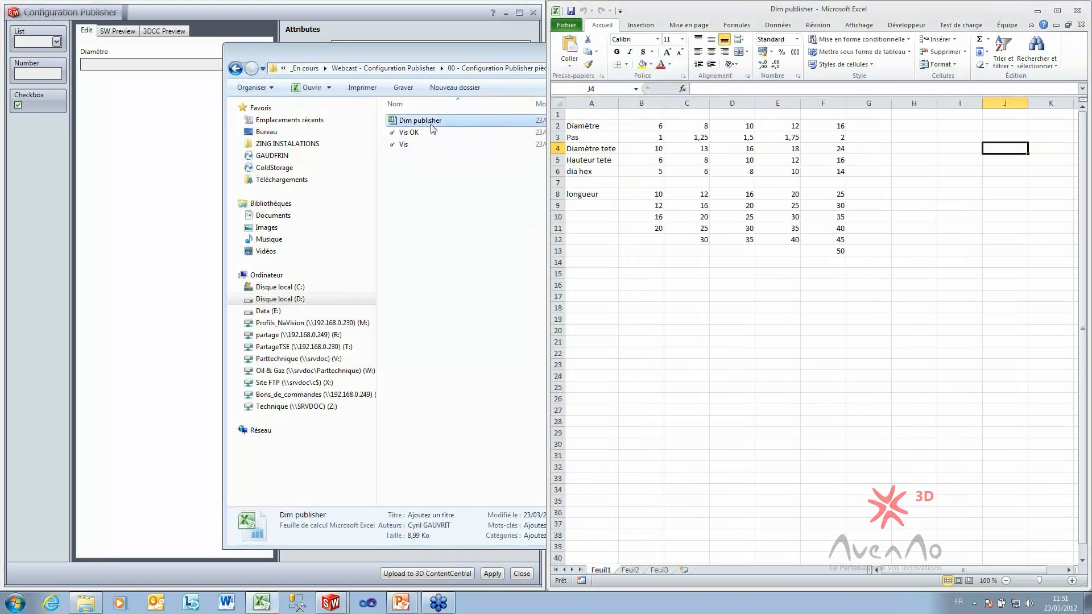
click(254, 57)
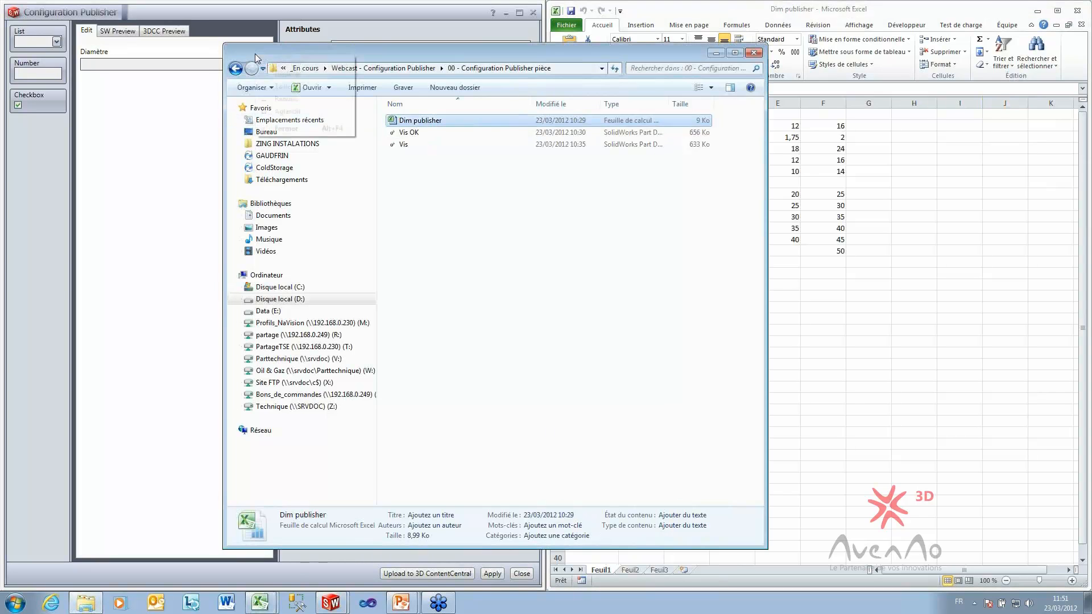
click(286, 128)
click(824, 281)
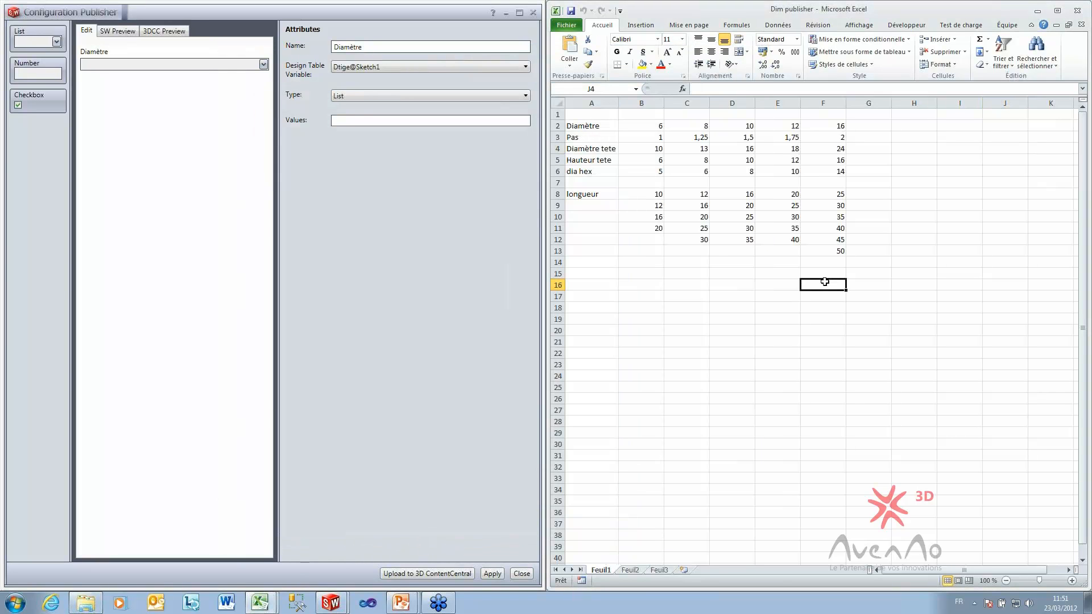
Copy the diameters in B2:F2 of the Dim publisher worksheet and paste them as values of the Diamètre list
drag(649, 126, 813, 126)
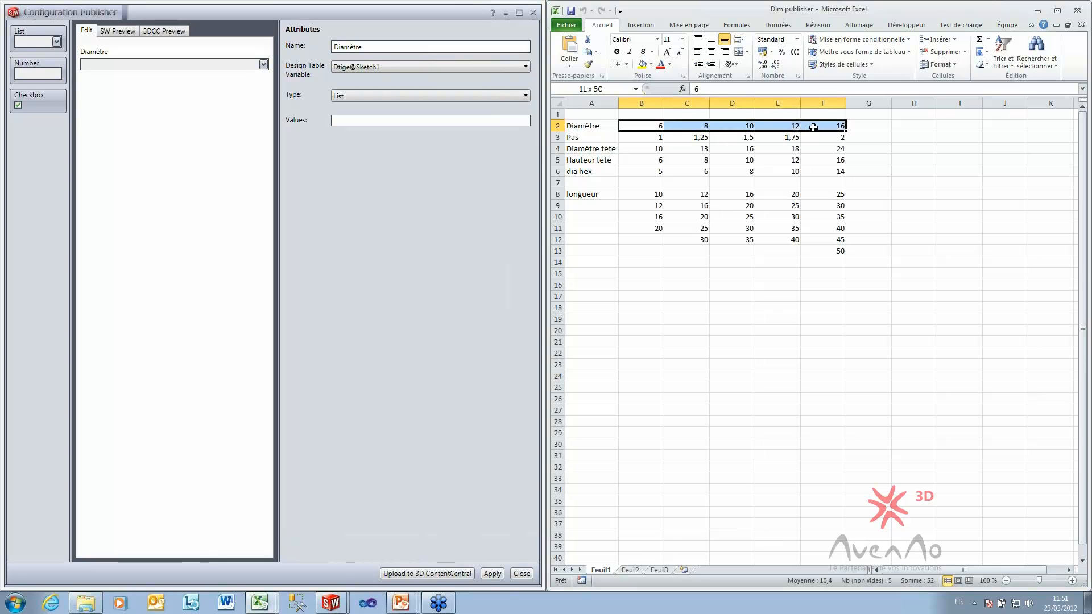
key(ctrl+c)
click(340, 121)
key(ctrl+v)
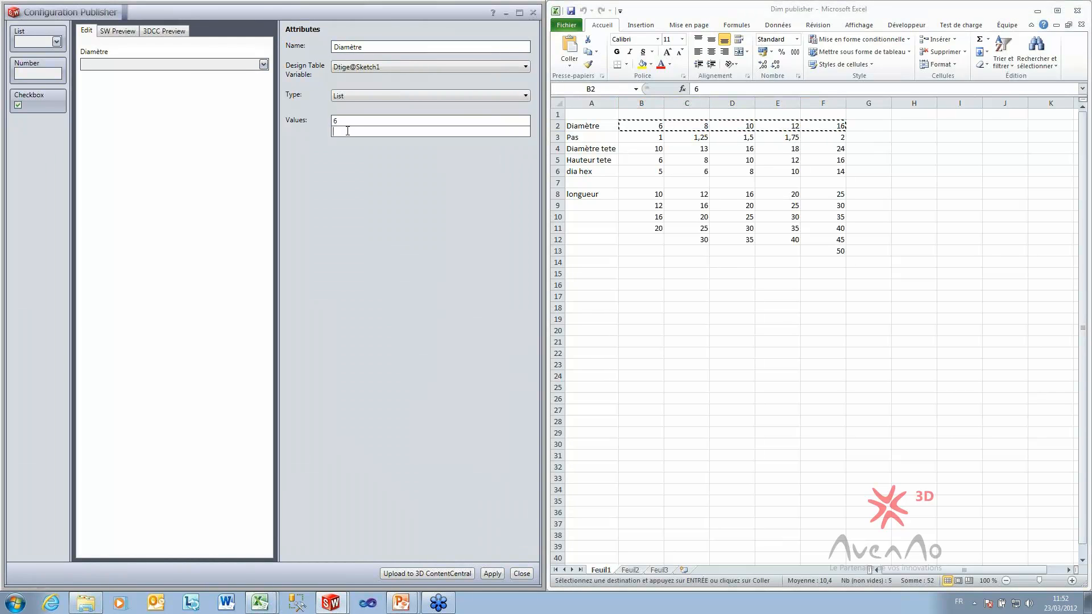
Add 8, 10, 12 and 16 as further values of the Diamètre list and clear the copied-range marking in the worksheet
text(8 )
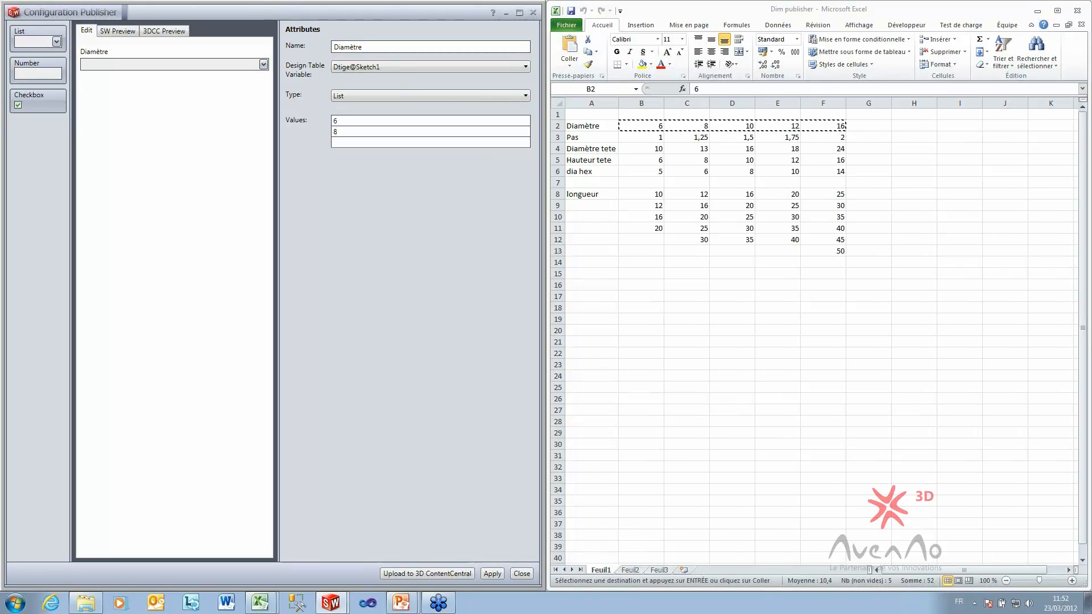
text(10 )
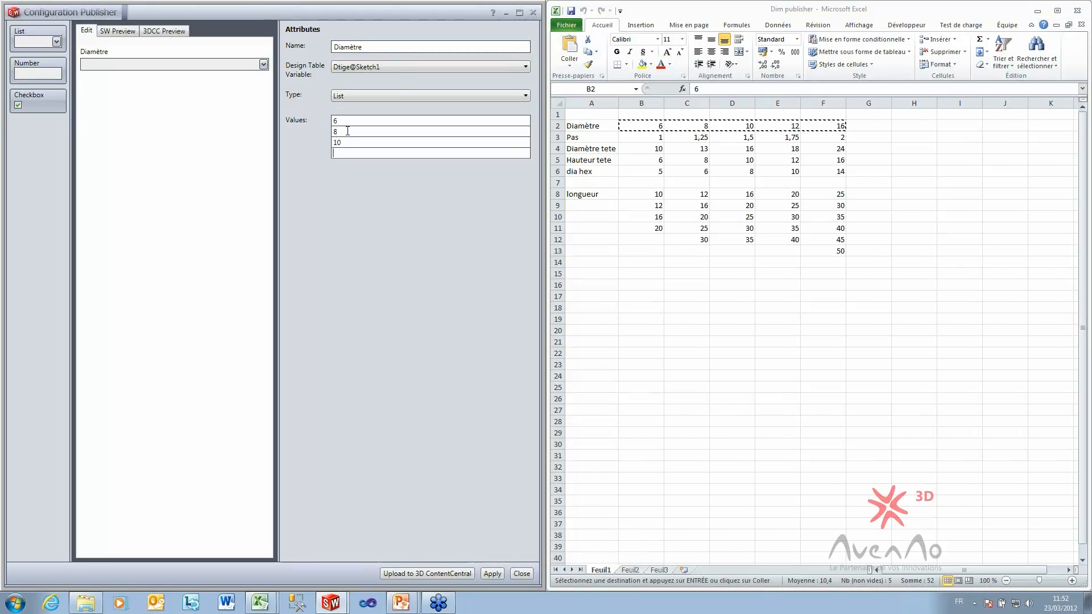
text(12)
key(Return)
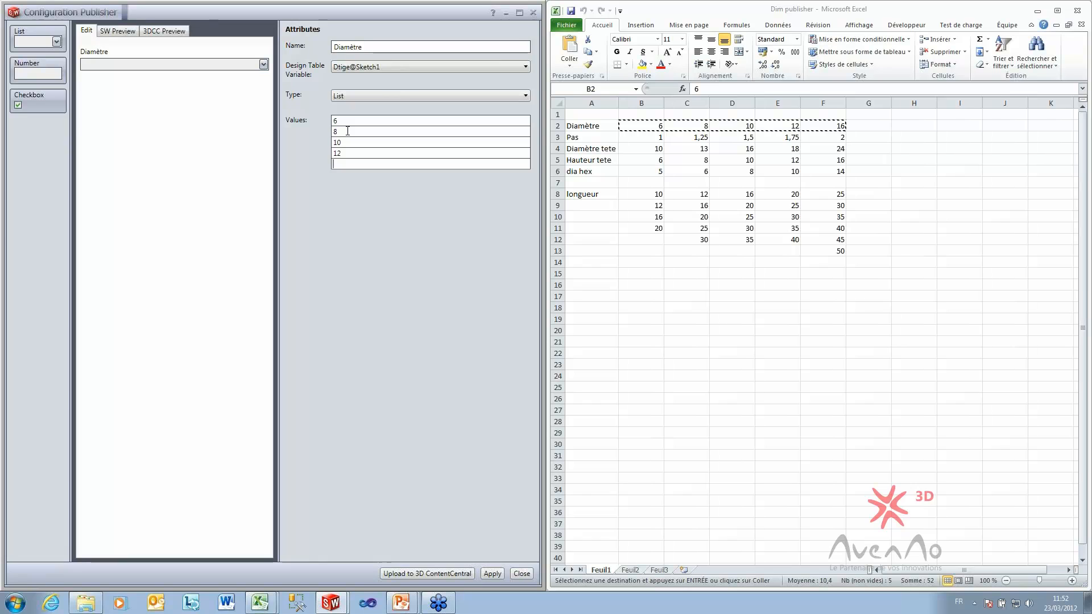
text(16)
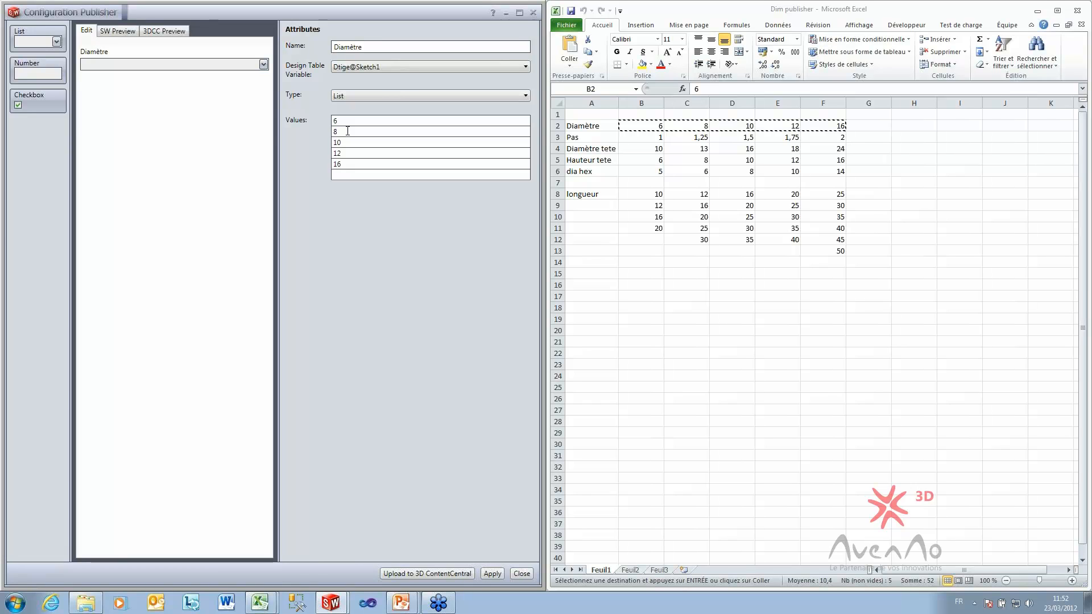
click(729, 230)
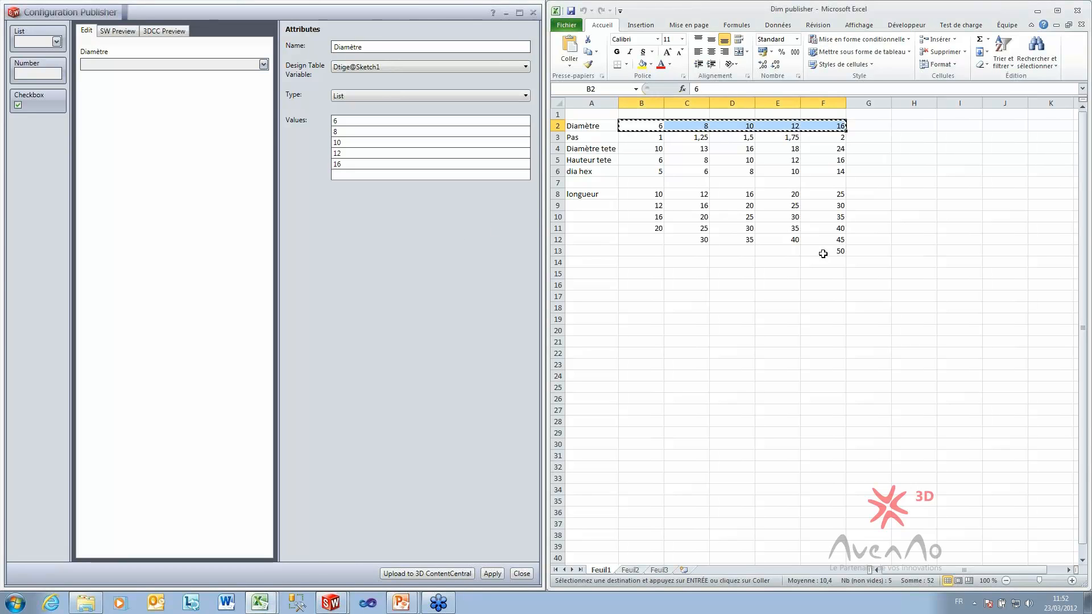
click(660, 163)
key(Escape)
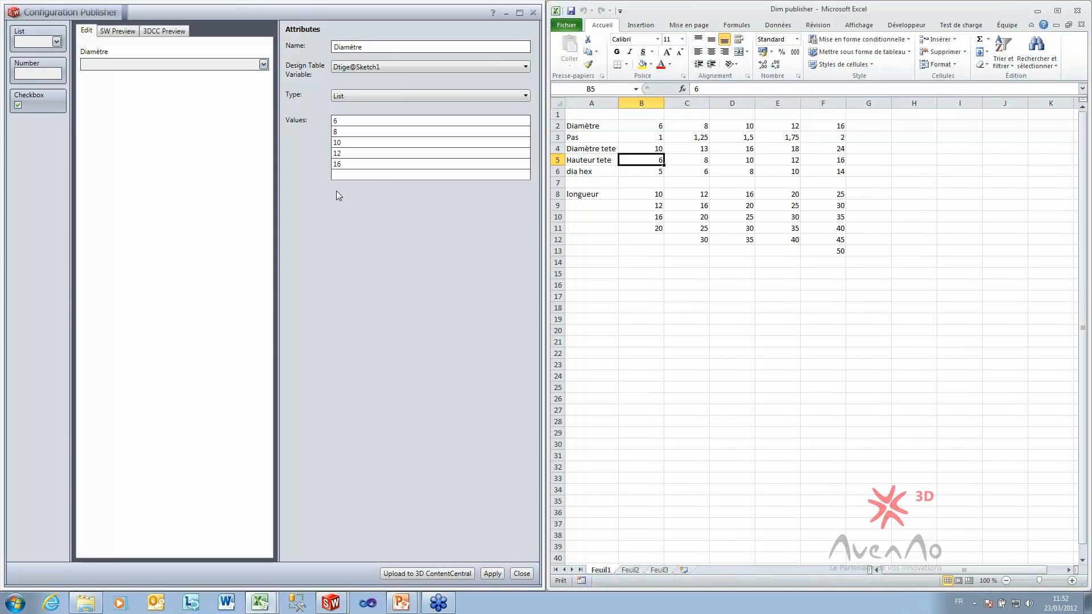
click(361, 252)
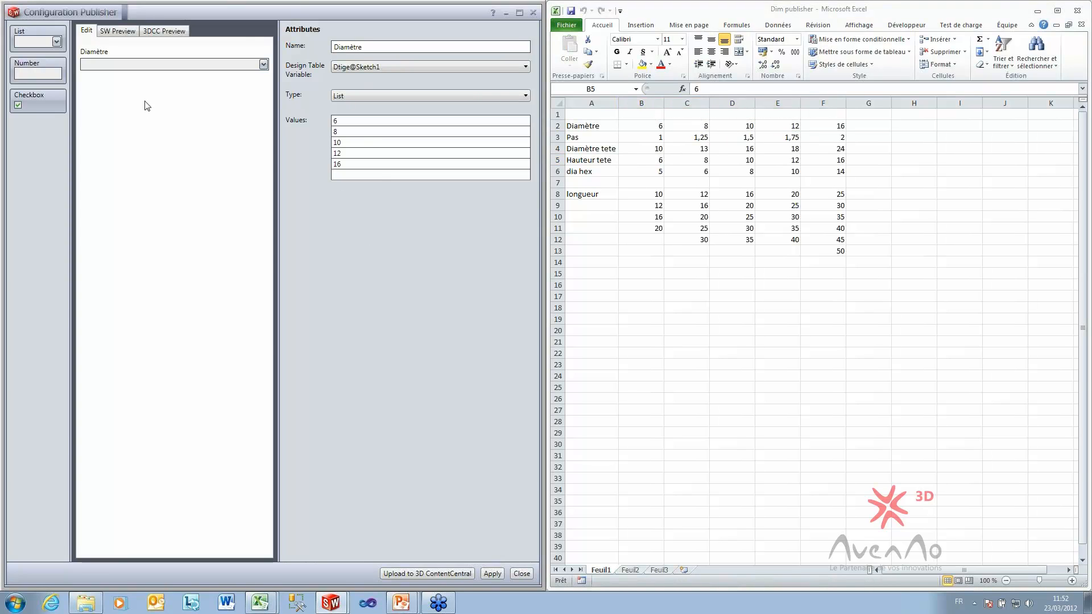
Add a second list control named Longueur to the form and link it to the design table variable Ltige@Extrude1
drag(97, 85, 98, 86)
text(Longue)
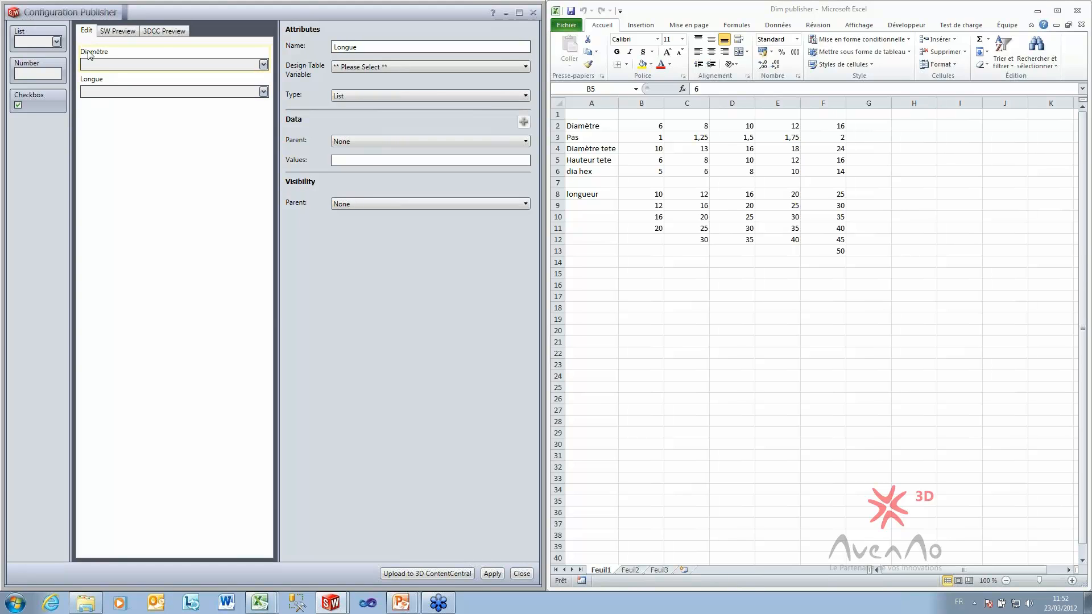
key(BackSpace)
key(BackSpace)
text(ueu)
click(364, 67)
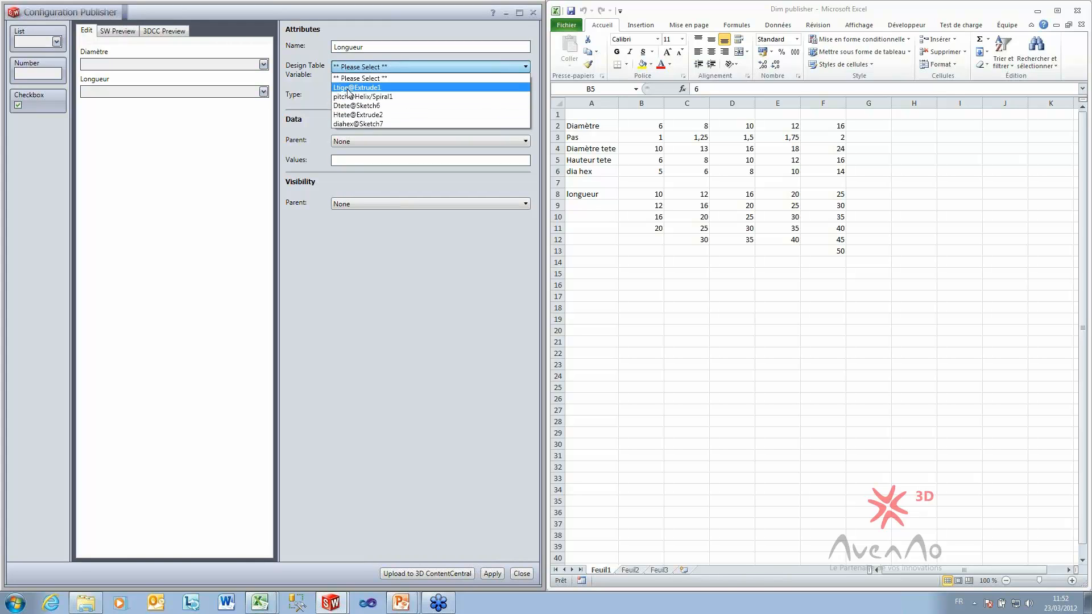
click(348, 88)
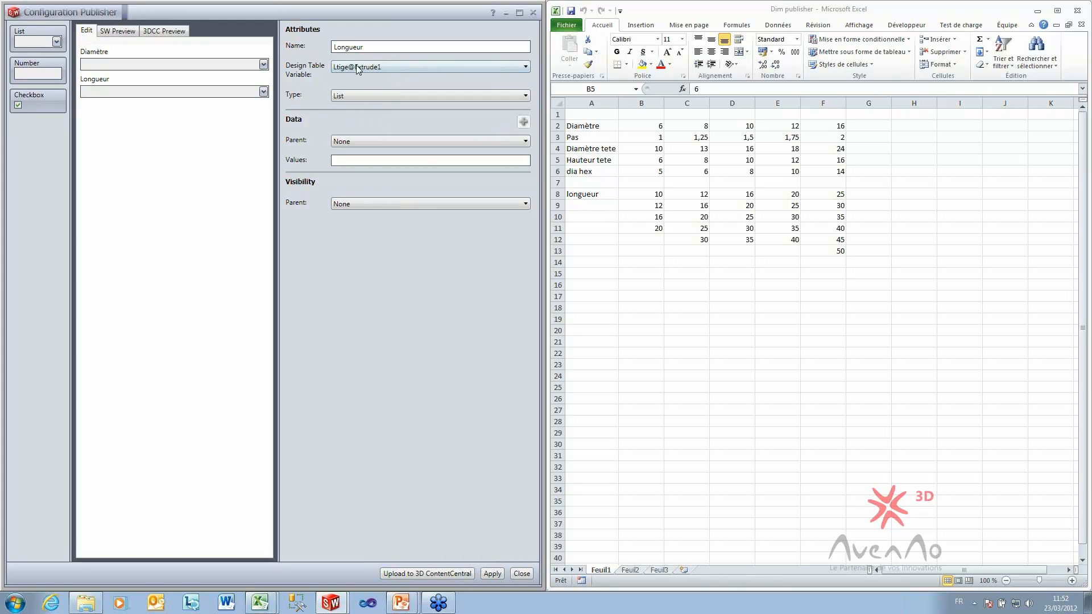
Choose List as the type of the Longueur control and make Diamètre its data parent
click(363, 95)
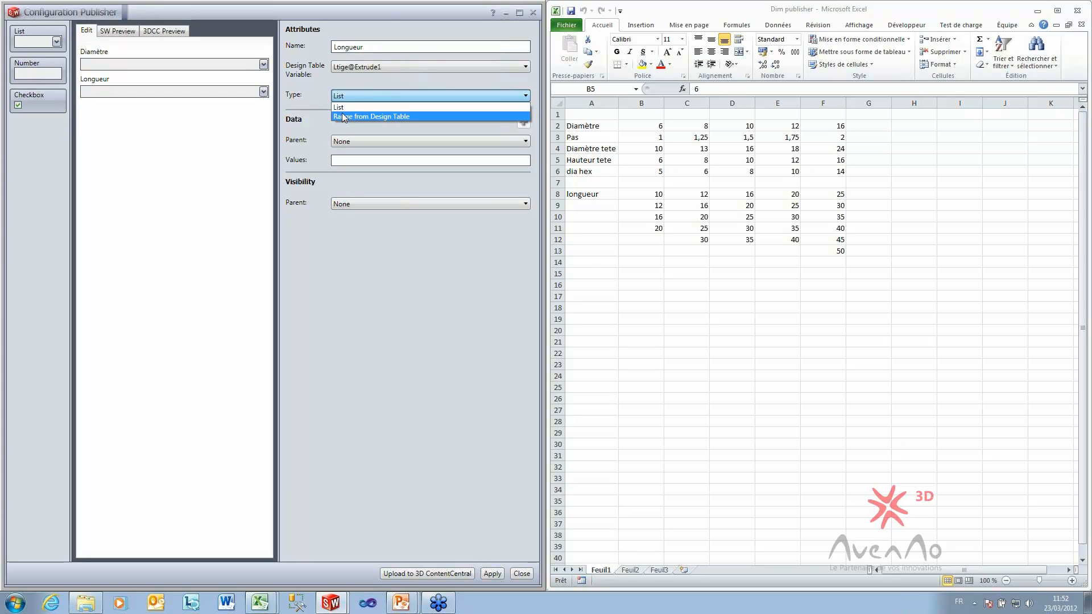
click(344, 108)
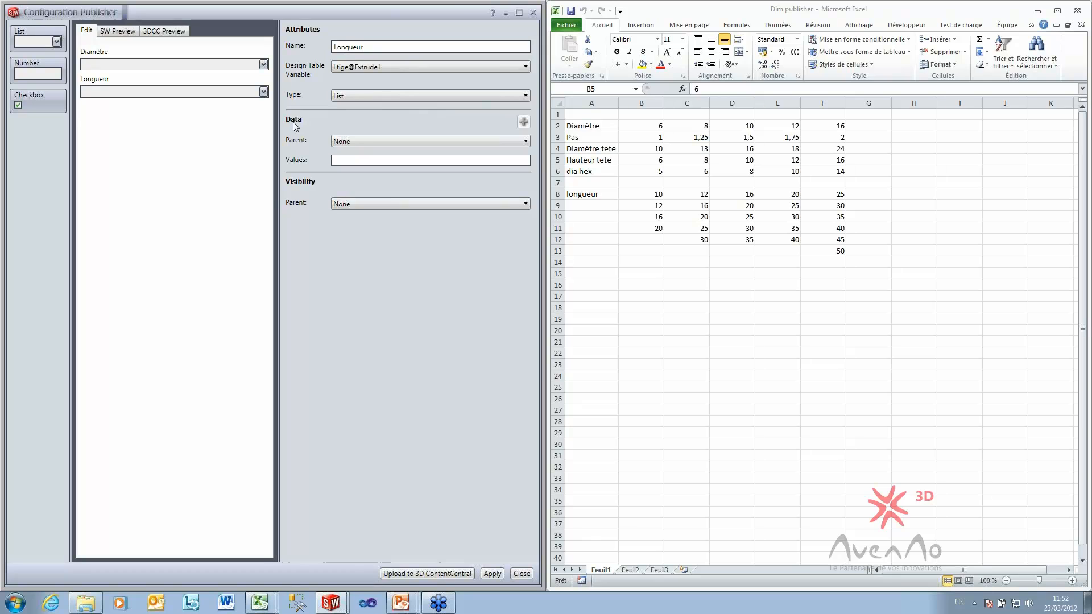
click(359, 141)
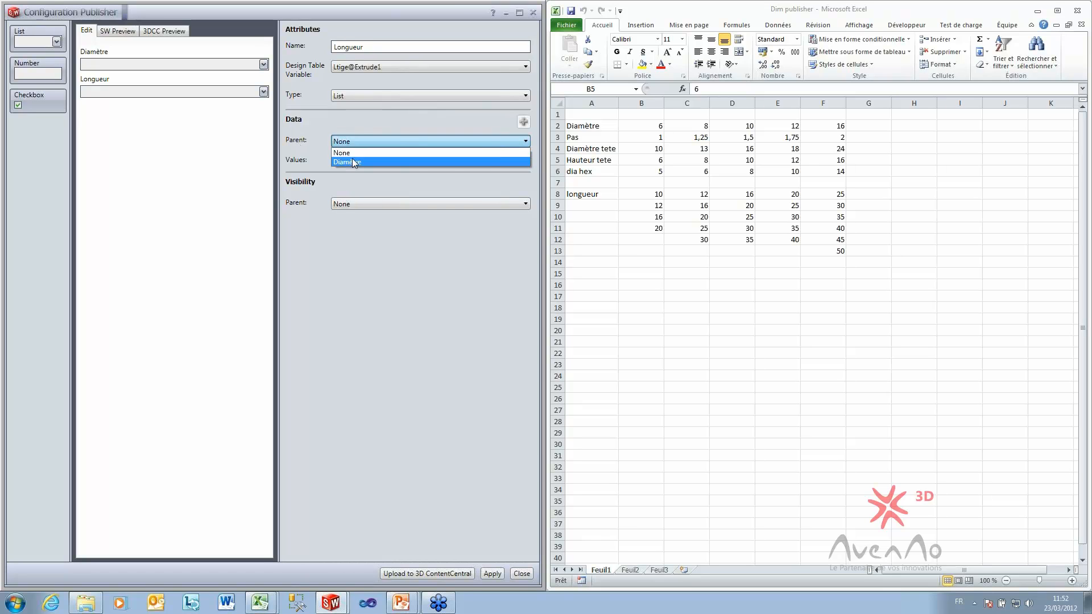
click(352, 160)
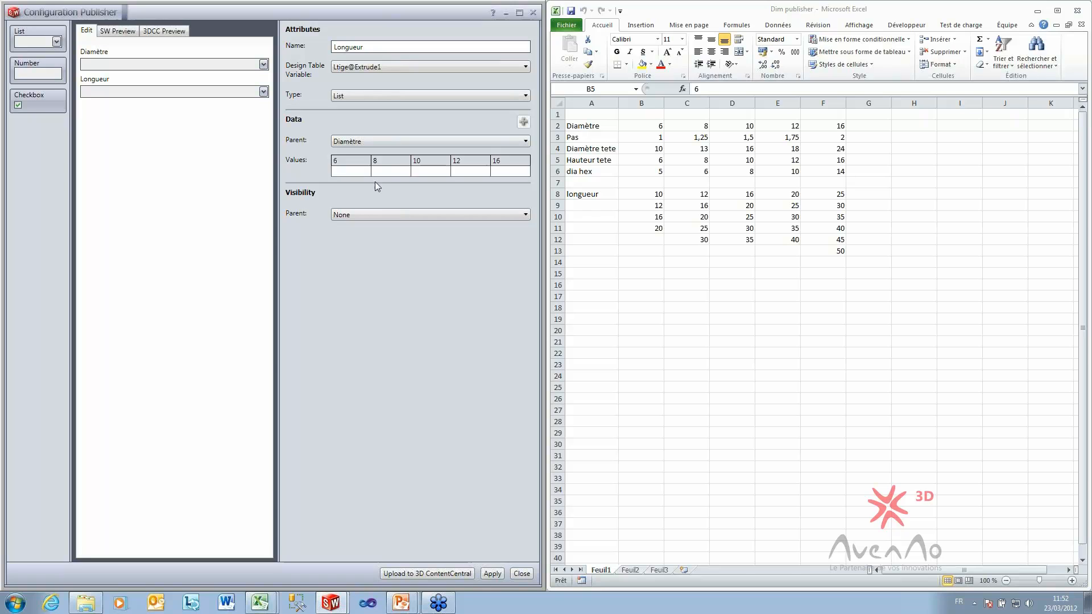
Copy the lengths in B8:F13 of the worksheet into the Longueur value grid, starting under diameter 6, and clear the copied-range marking
click(648, 191)
drag(644, 193, 826, 253)
key(ctrl+c)
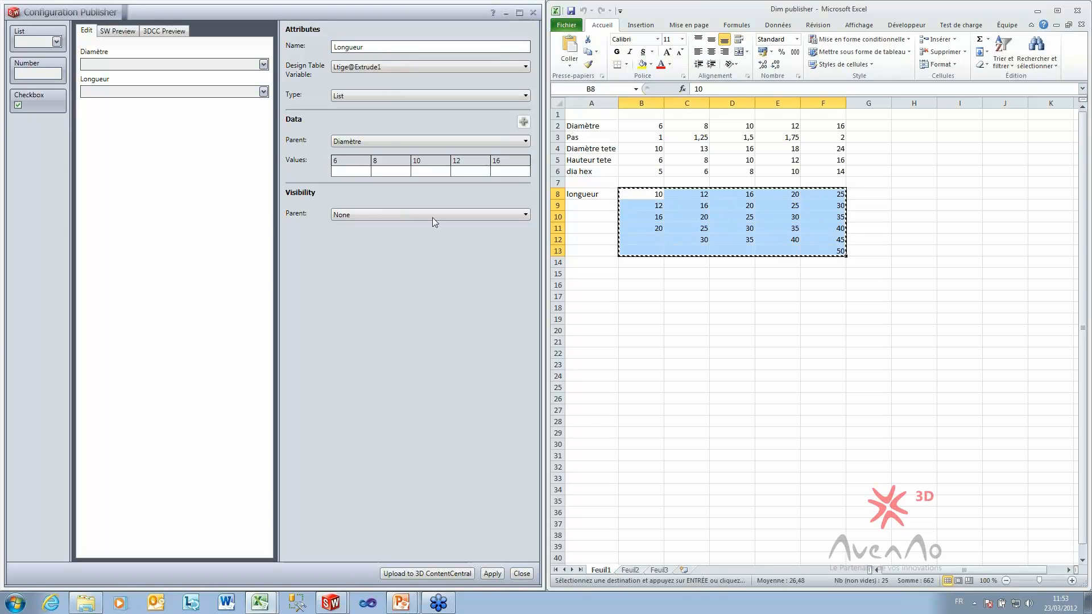
click(336, 171)
key(ctrl+v)
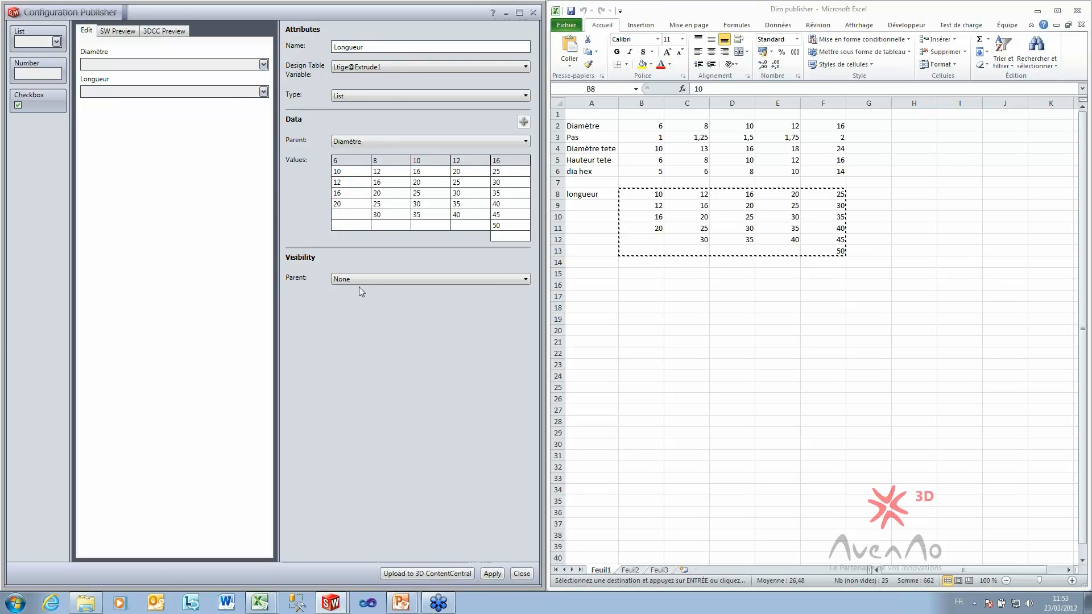
click(636, 283)
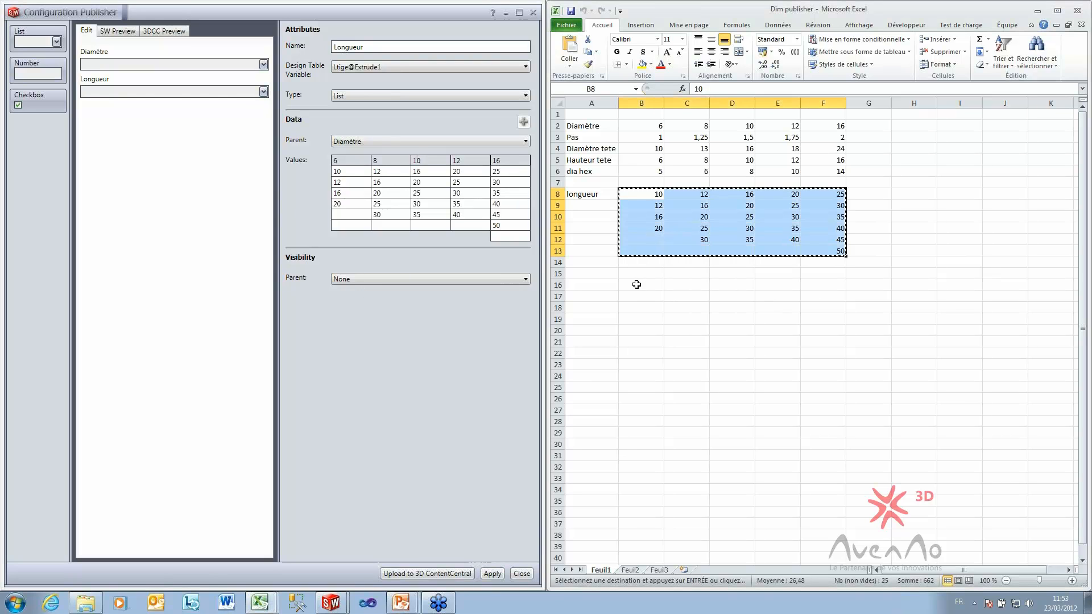
click(644, 247)
key(Escape)
Add a third list control named Diamètre de tête, linked to the variable Dtete@Sketch6 with type List
drag(34, 41, 125, 116)
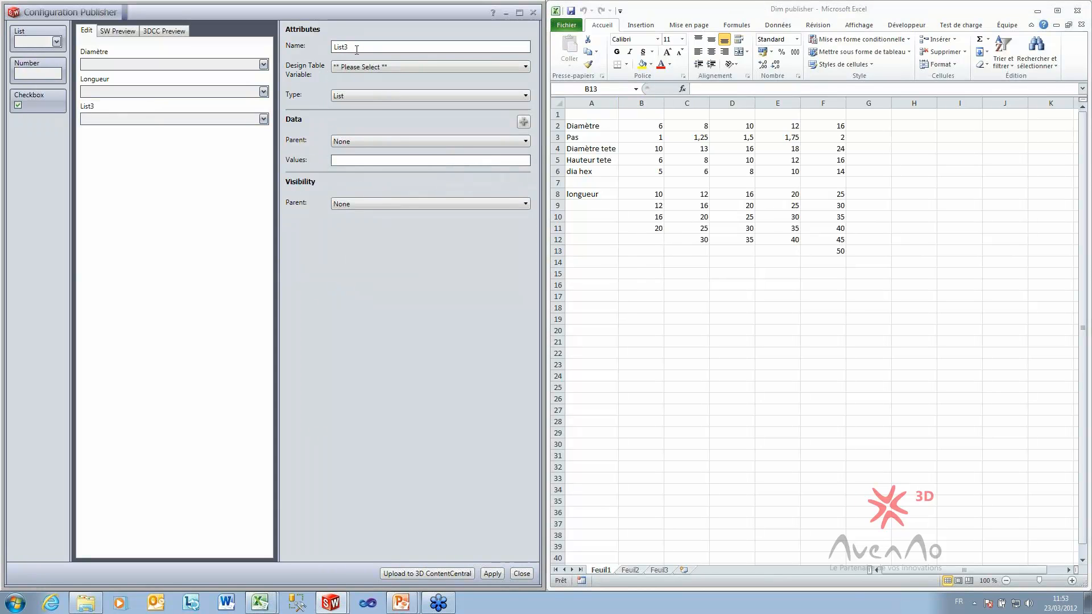
key(ctrl+a)
text(Diam)
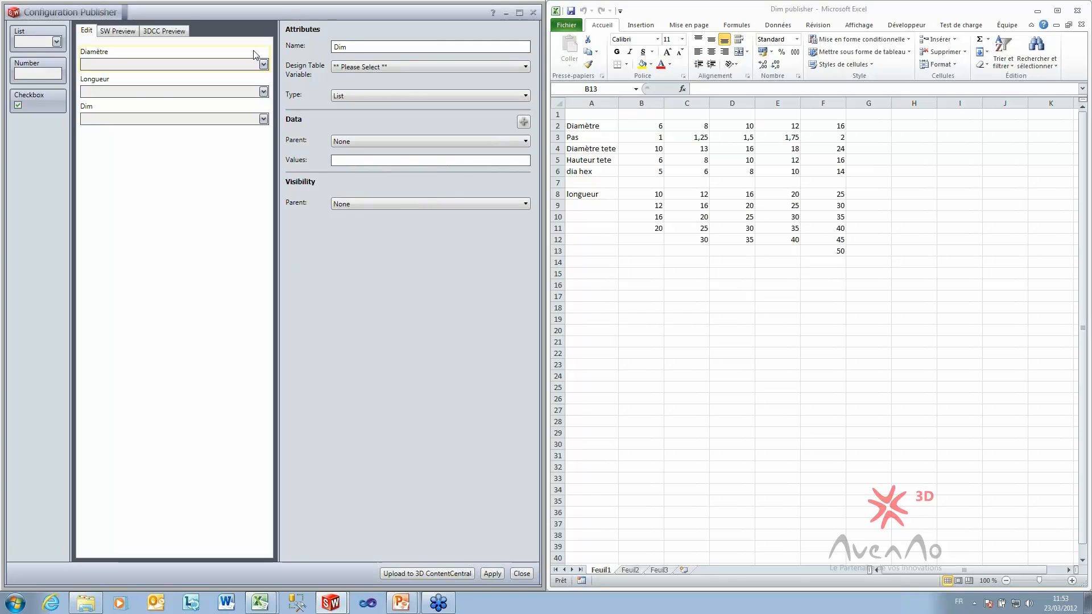
text(ètre de tête)
click(359, 68)
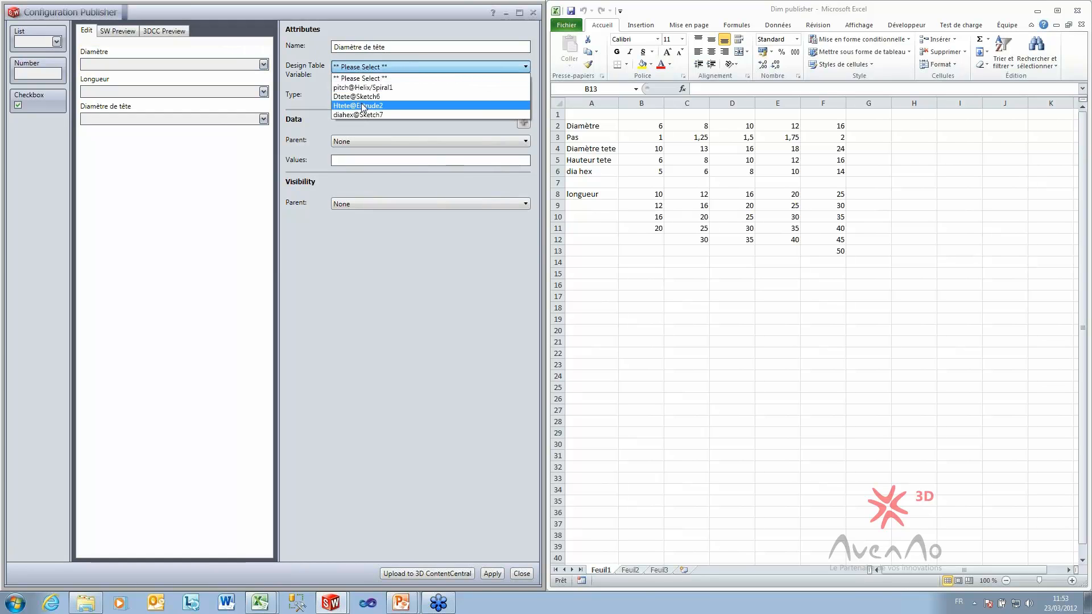
click(362, 96)
click(351, 95)
click(351, 93)
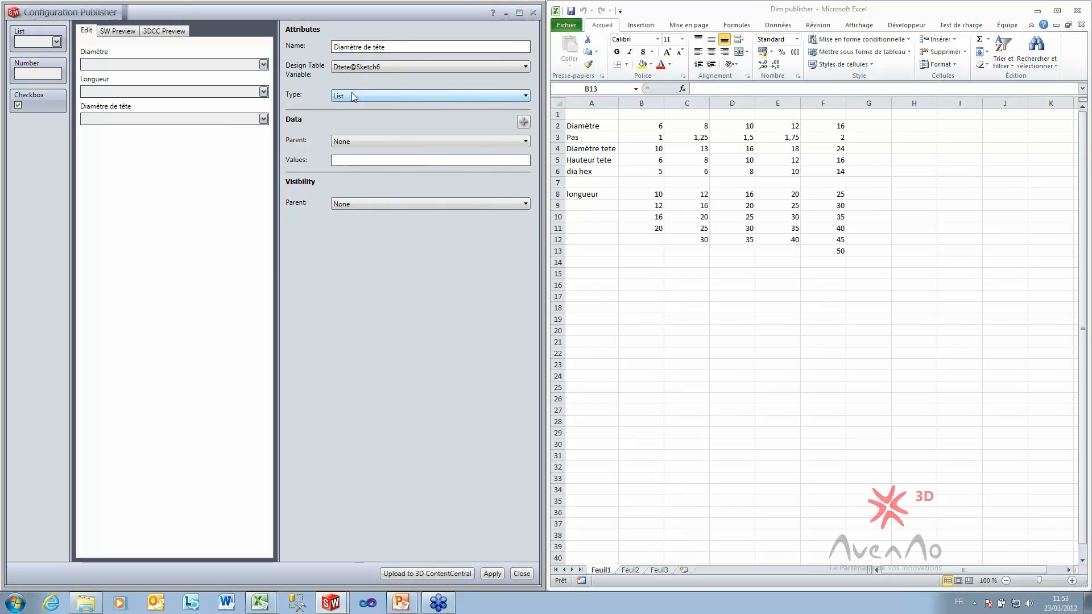
Make Diamètre the data parent of Diamètre de tête and fill its value grid with the worksheet's head diameters from B4:F4
click(349, 140)
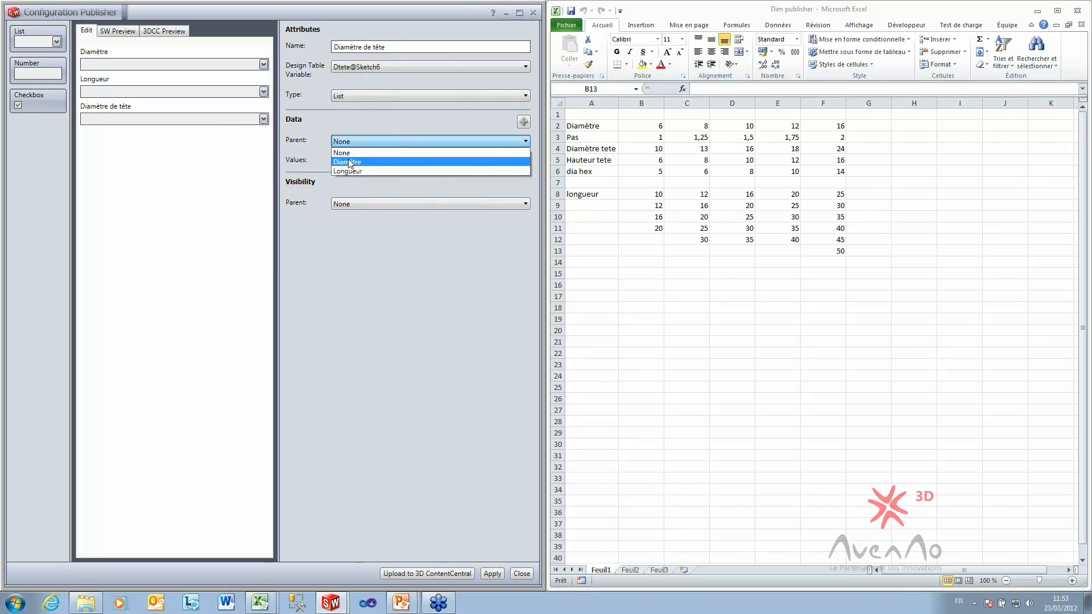
click(349, 162)
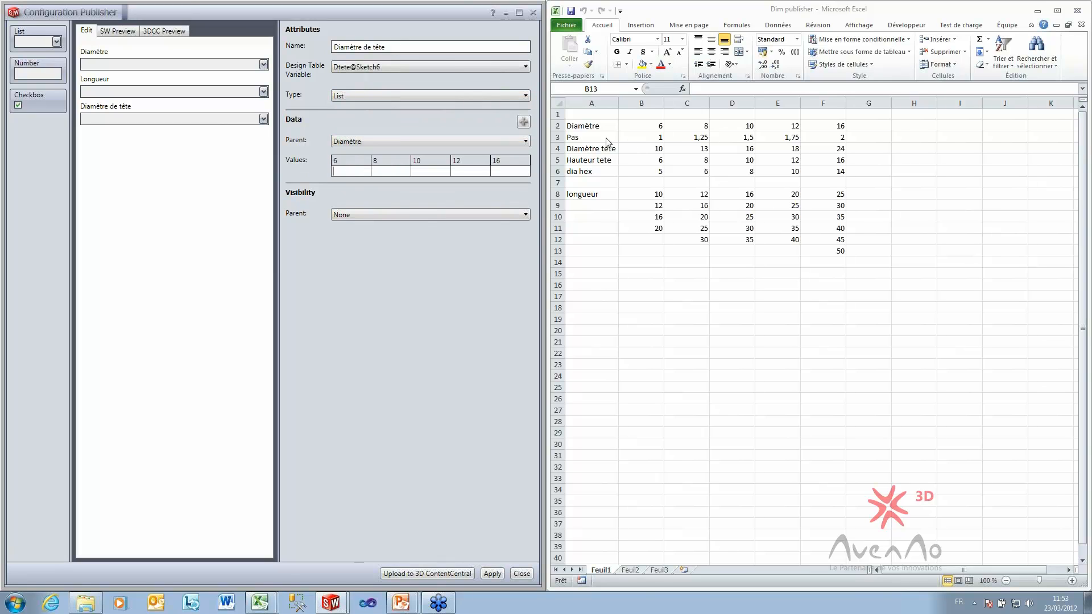
click(642, 155)
drag(654, 149, 822, 151)
key(ctrl+c)
click(344, 171)
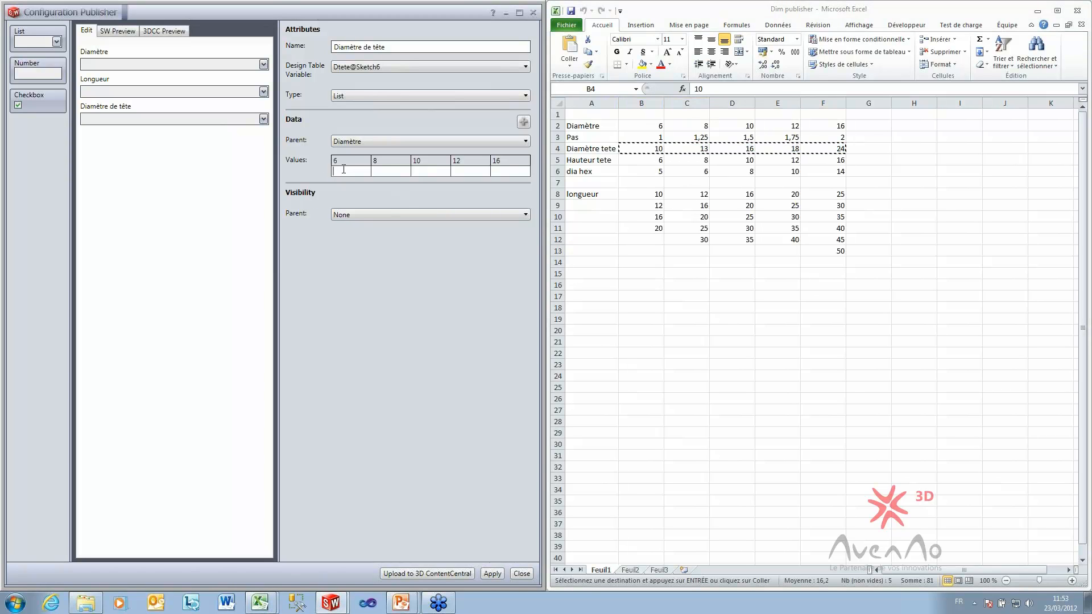
key(ctrl+v)
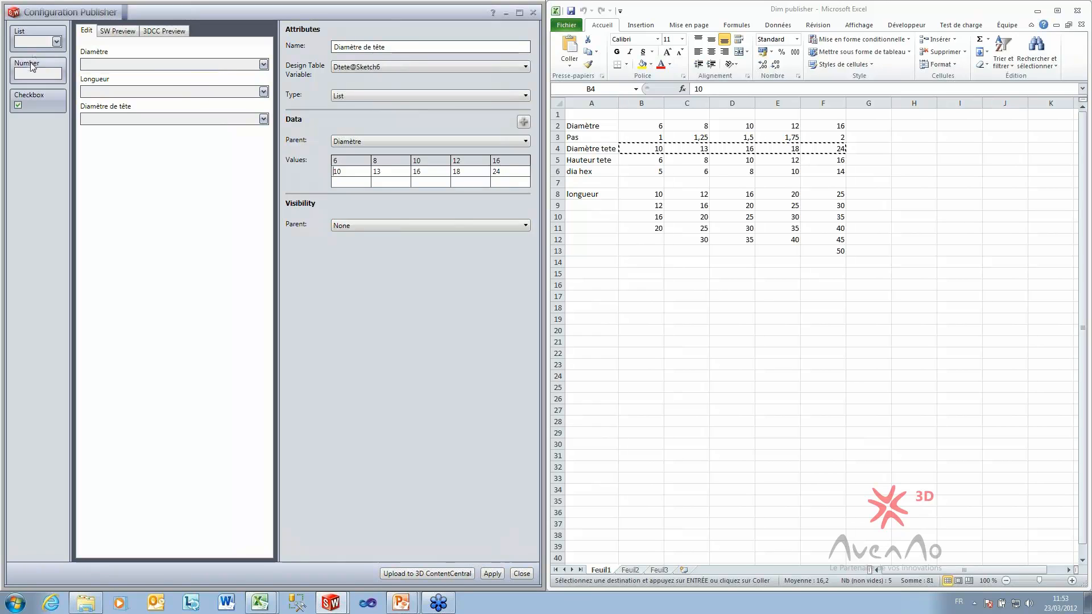
Add a fourth list control named Pas, linked to the variable pitch@Helix/Spiral1 with type List
drag(34, 37, 210, 121)
click(359, 67)
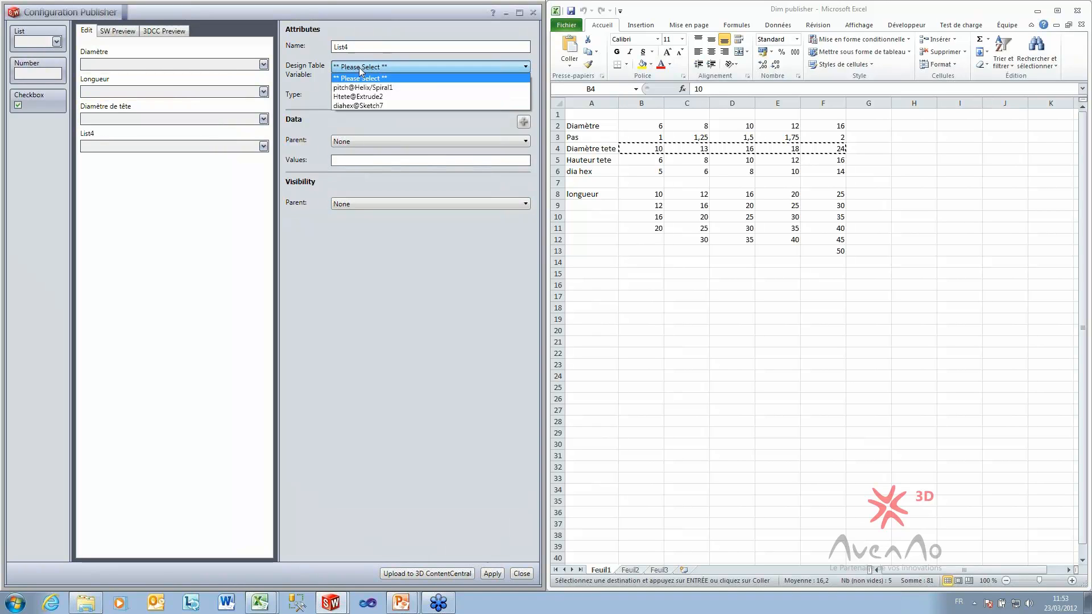
click(360, 67)
drag(353, 48, 233, 47)
text(Pas)
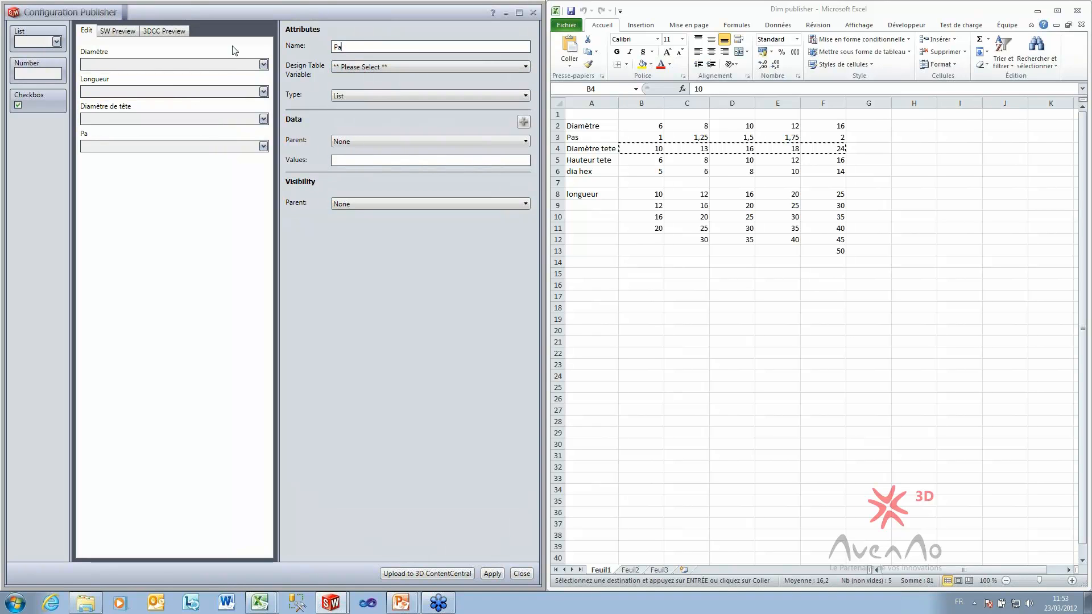
click(371, 68)
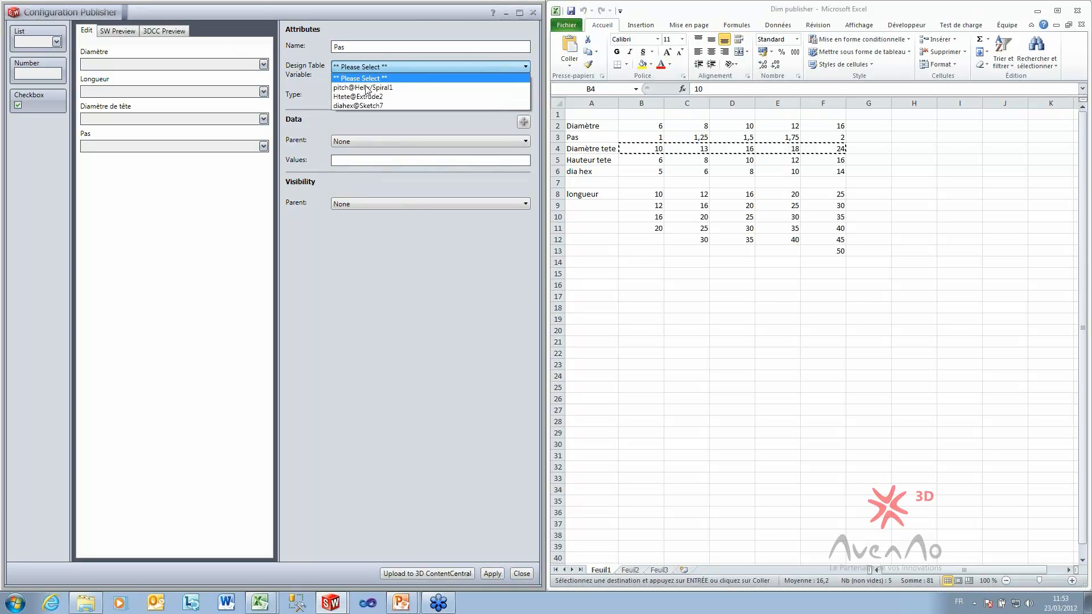
click(359, 87)
click(353, 95)
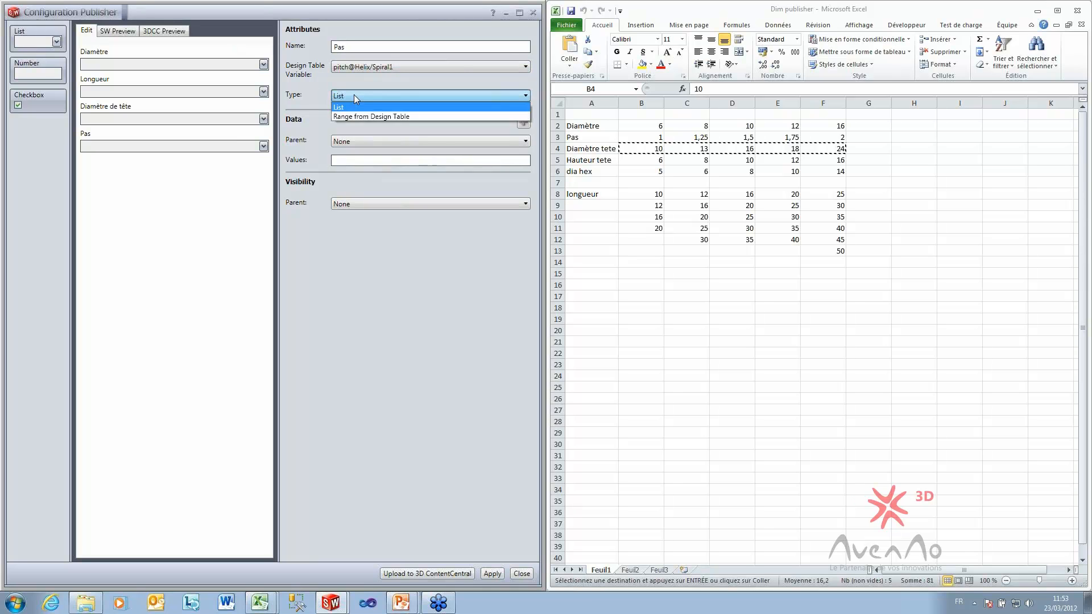
click(354, 96)
Make Diamètre the data parent of Pas and fill its value grid with the worksheet's pitches from B3:F3
click(352, 143)
click(353, 165)
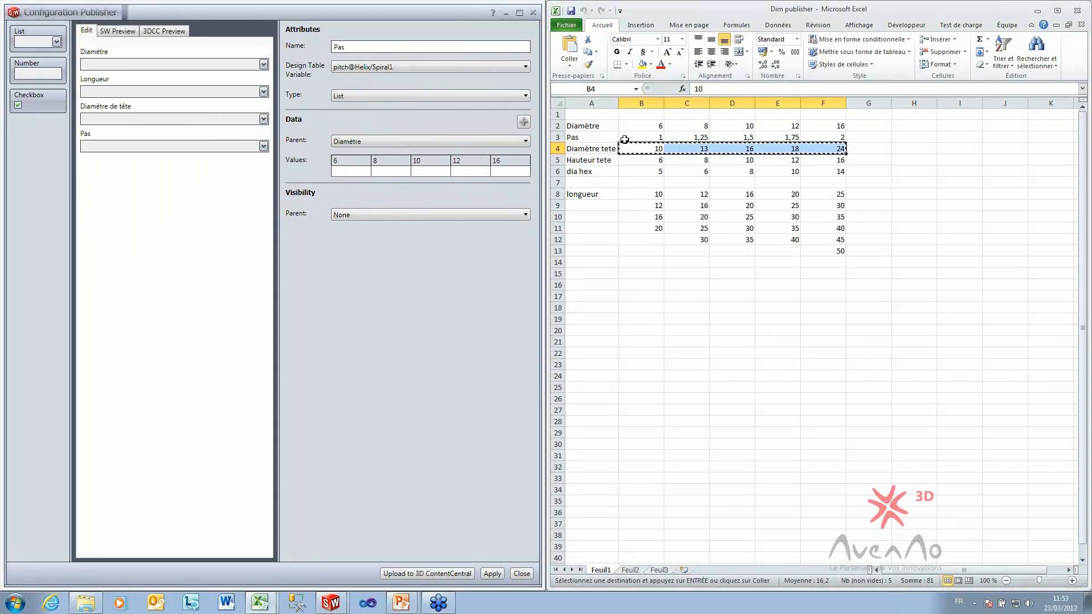
drag(654, 138, 830, 139)
key(ctrl+c)
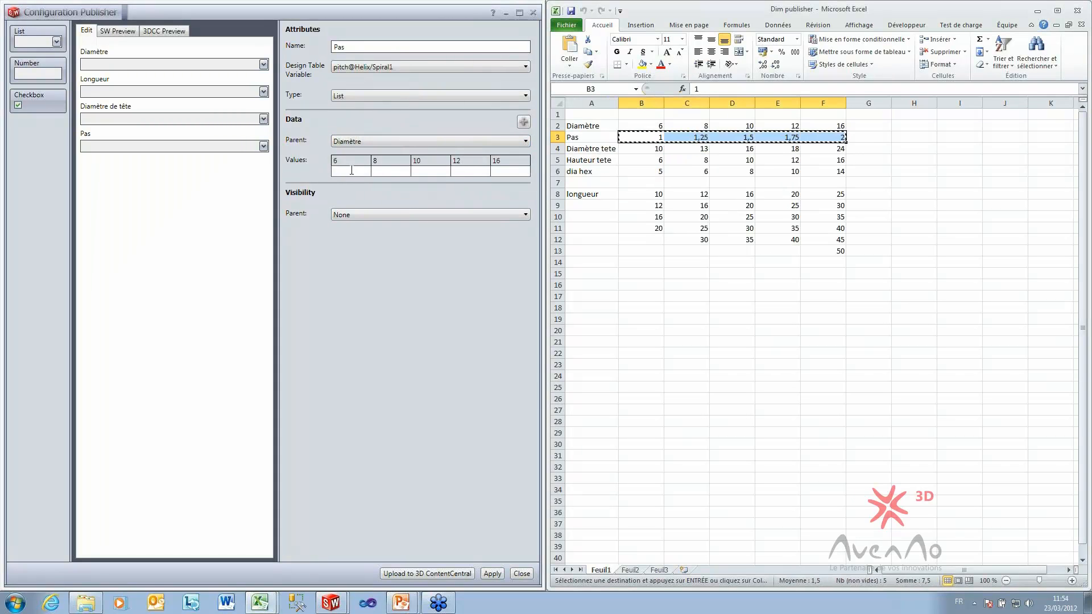
click(363, 159)
key(ctrl+v)
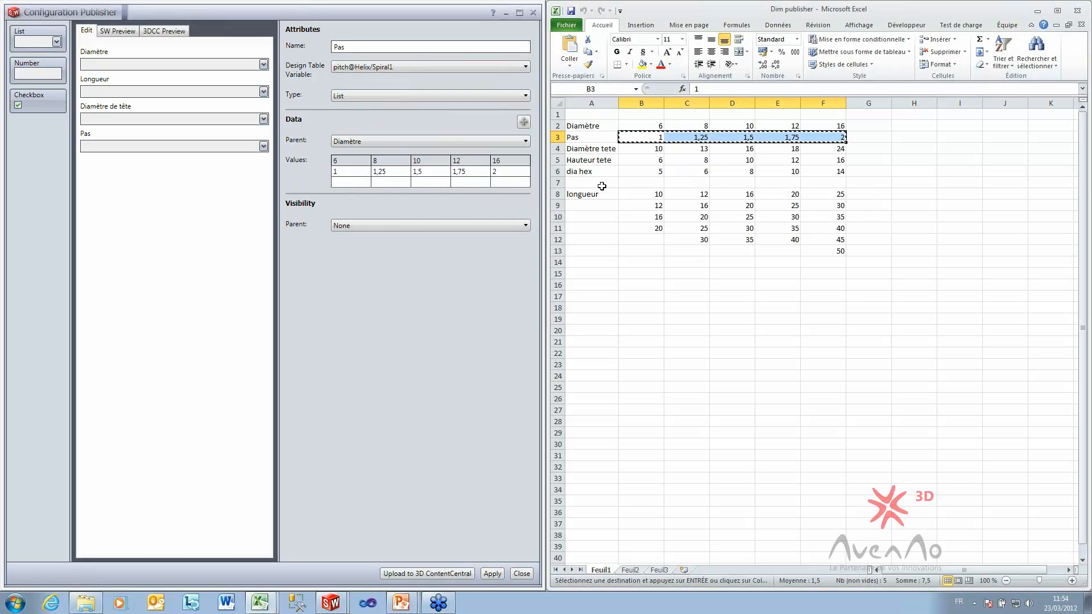
Add a list control named Taille Hexa below Pas, linked to the variable diahex@Sketch7 with type List
drag(36, 41, 73, 163)
double_click(369, 46)
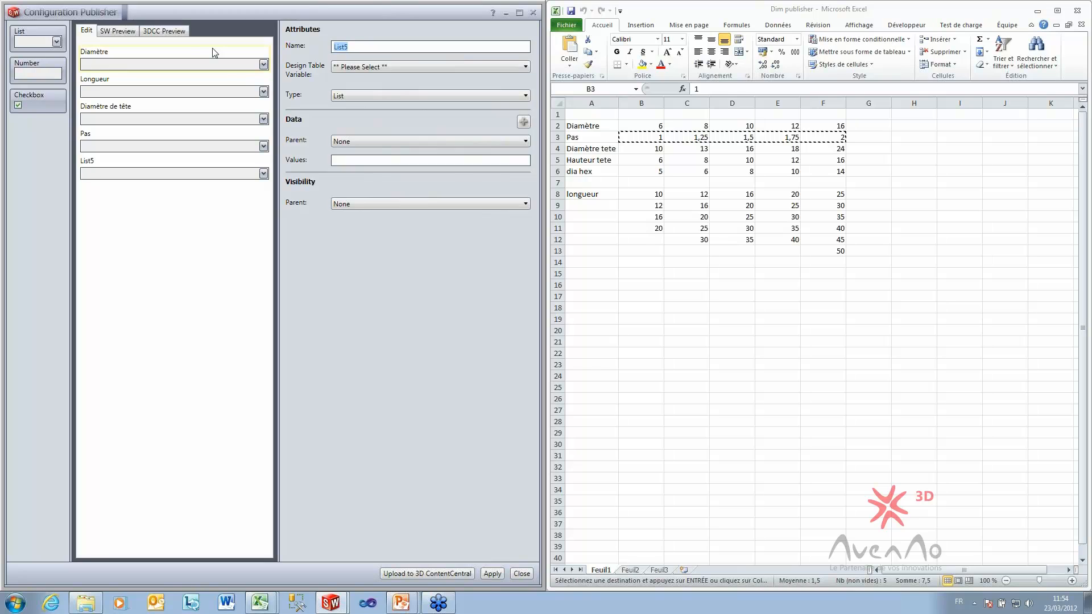
text(Taille Hexa)
click(358, 67)
click(350, 96)
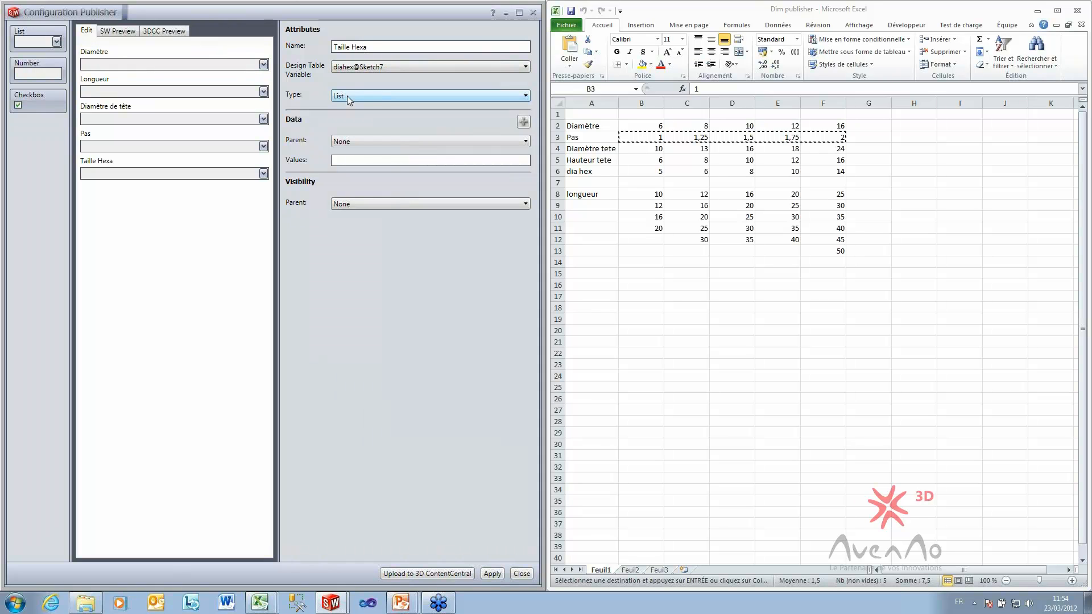
click(347, 95)
click(350, 109)
Make Diamètre the data parent of Taille Hexa and fill its value grid with the hexagon sizes from B6:F6
click(352, 141)
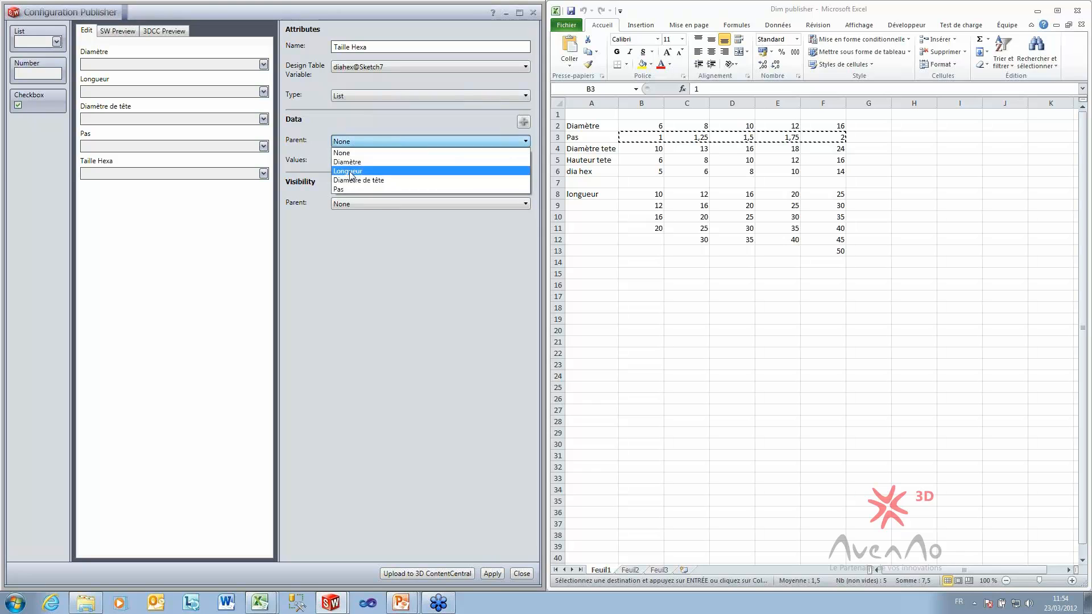
click(351, 161)
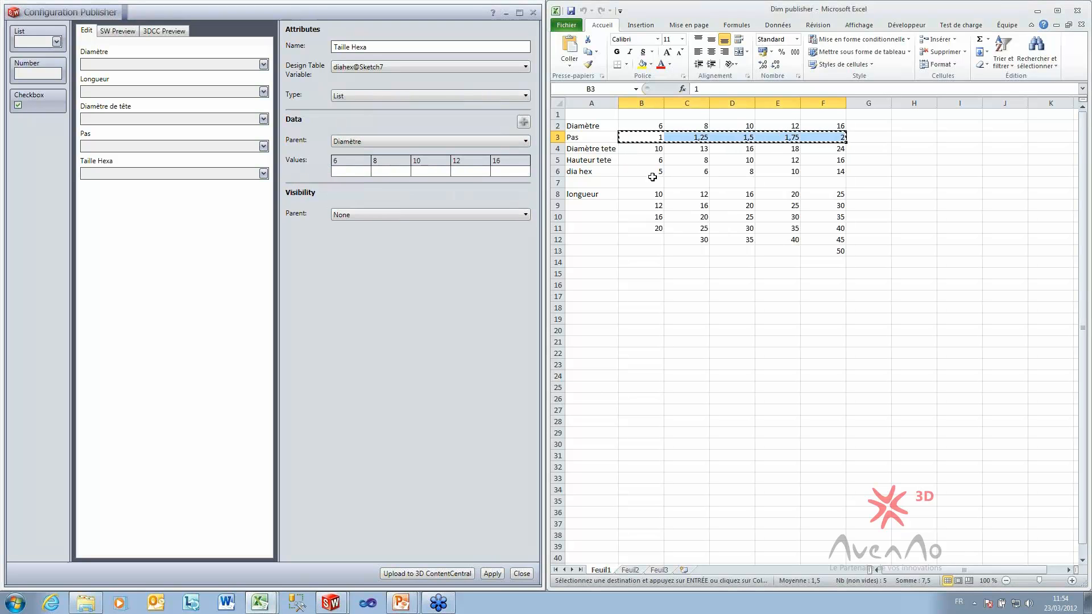
drag(652, 172, 820, 172)
key(ctrl+c)
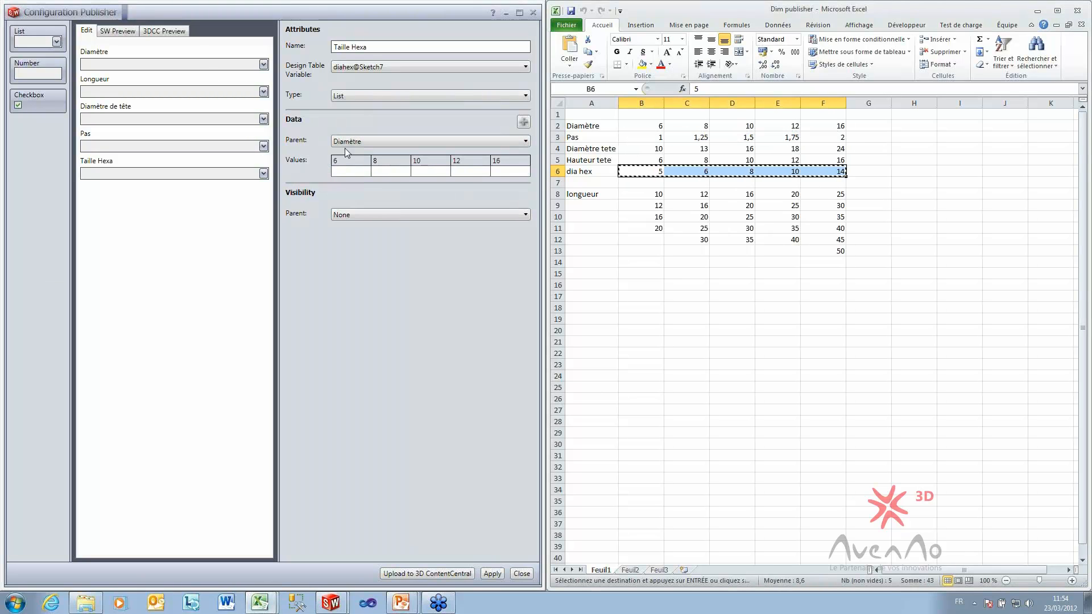
click(363, 159)
key(ctrl+v)
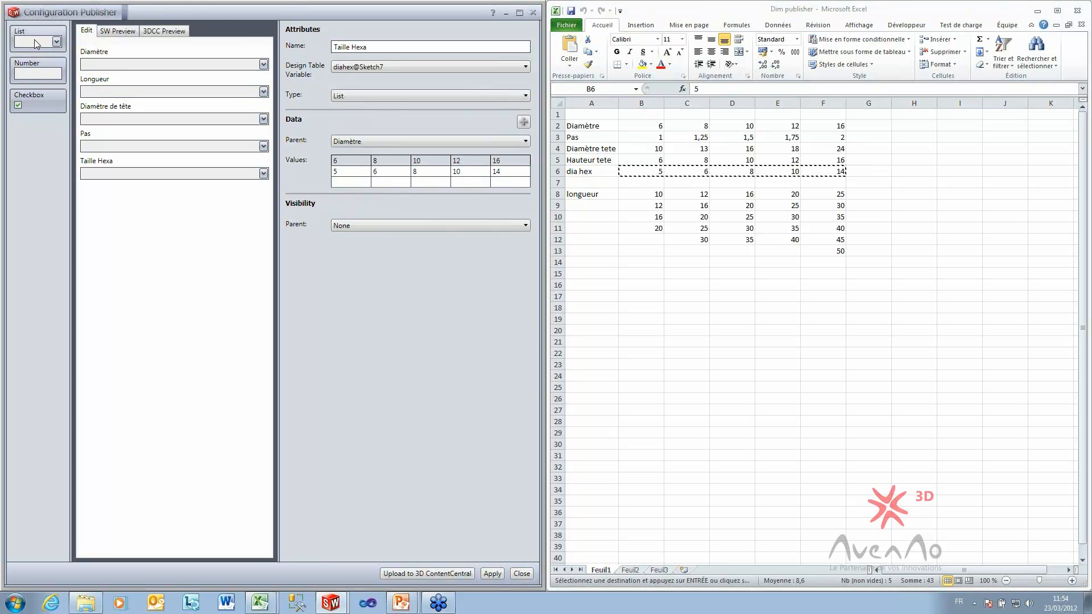
Insert a list control named Ht Tête between Diamètre de tête and Pas, linked to Htete@Extrude2 with type List
drag(35, 39, 118, 126)
double_click(350, 45)
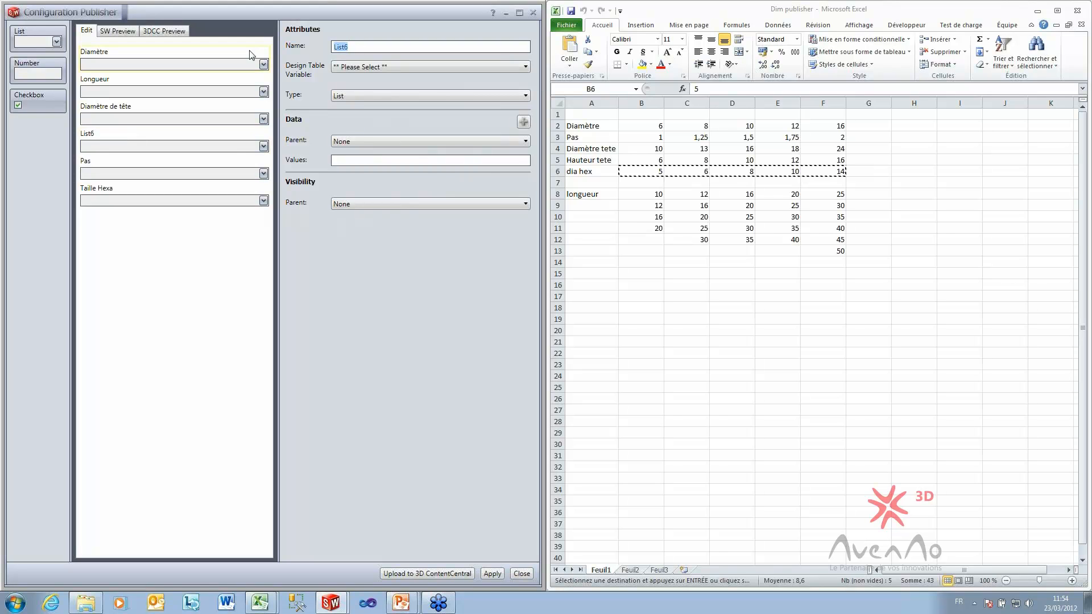
text(H)
text(t T^tet)
click(353, 67)
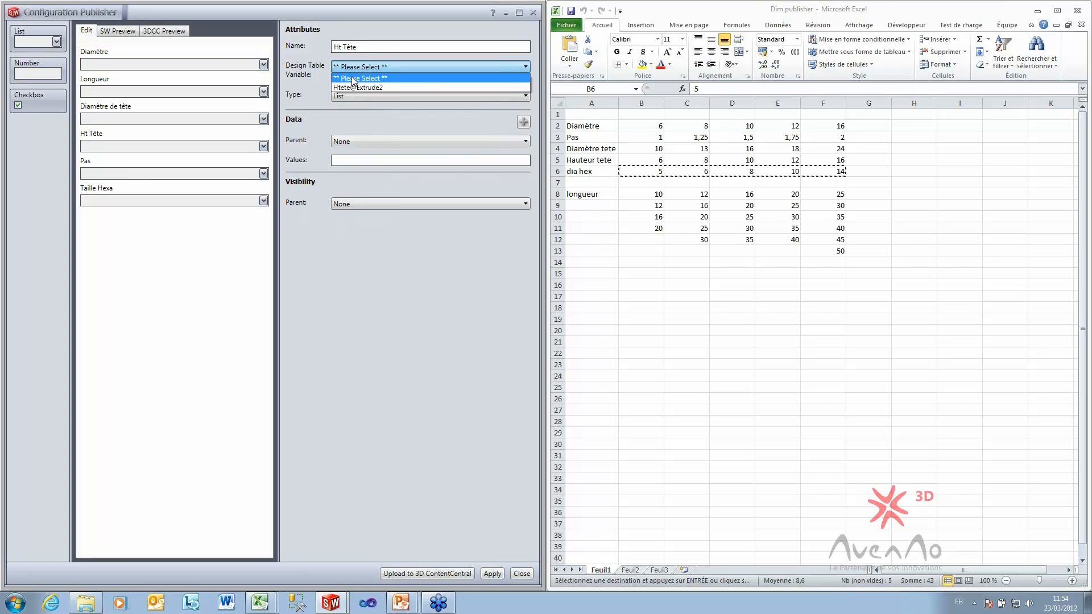
click(351, 86)
click(349, 97)
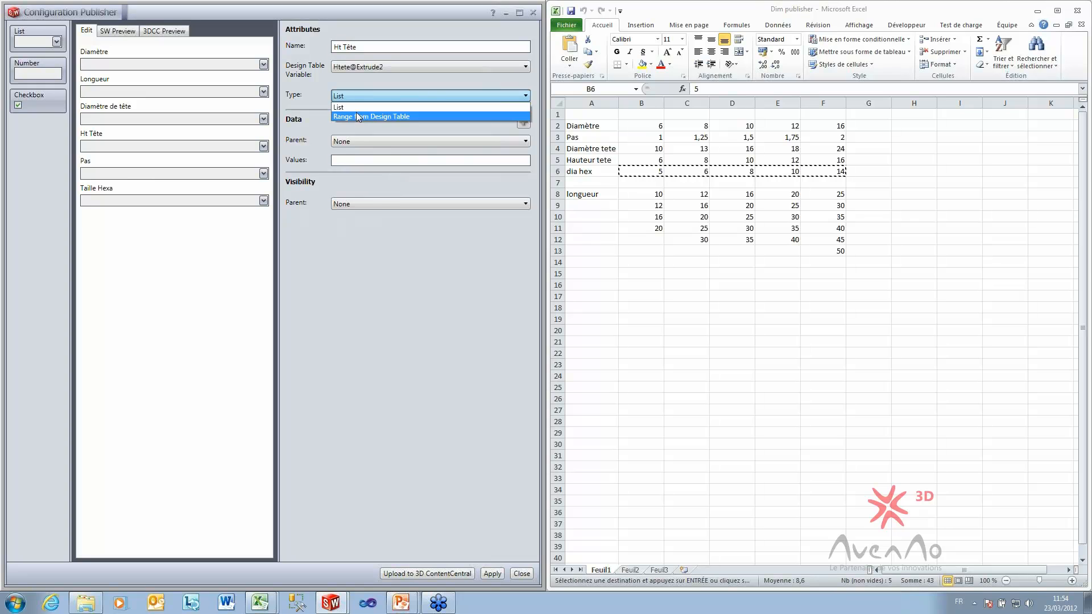
click(353, 108)
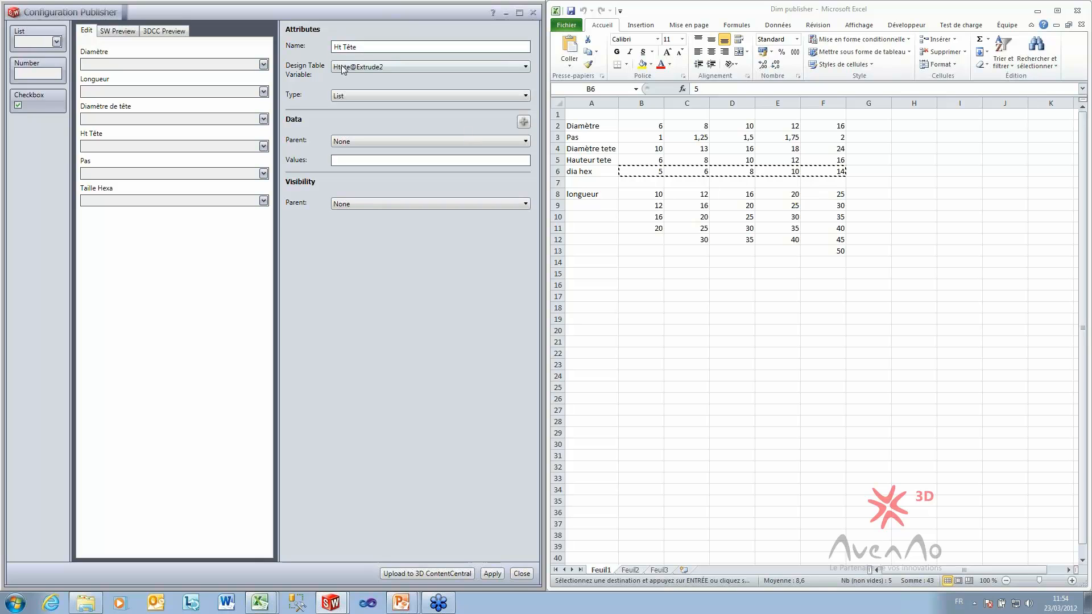
Make Diamètre the data parent of Ht Tête, fill its grid with the head heights from B5:F5, and clear the copied-range marking
click(361, 141)
click(358, 151)
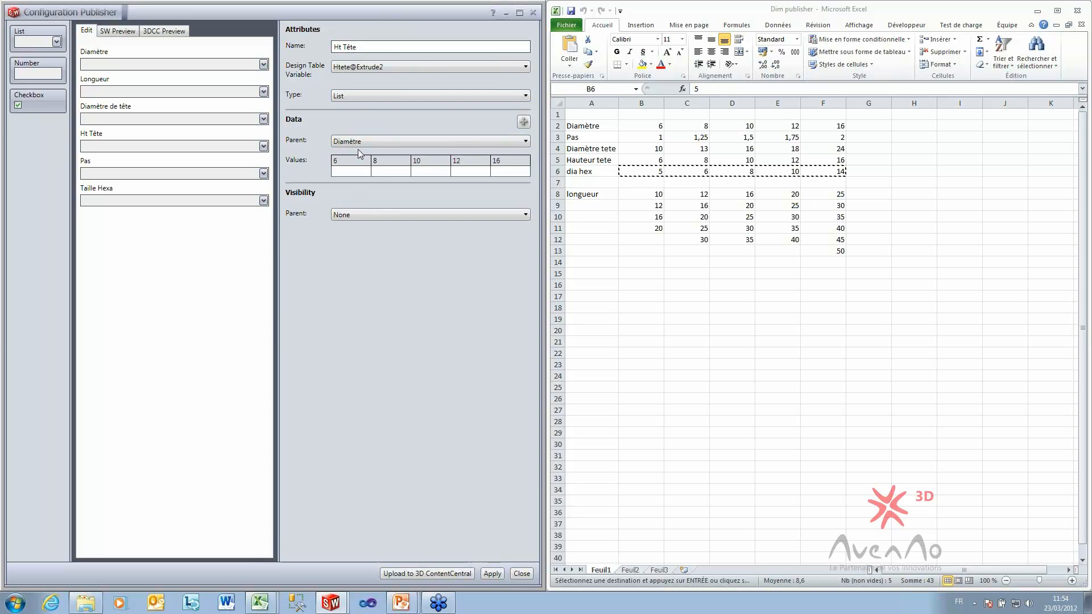
drag(643, 162, 836, 165)
key(ctrl+c)
click(350, 171)
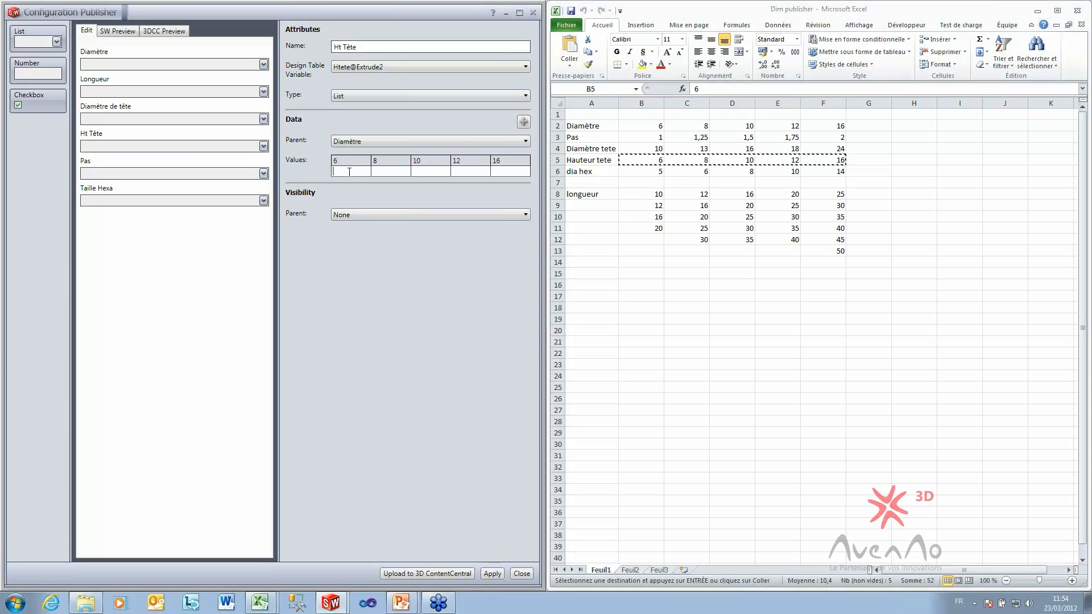
key(ctrl+v)
click(735, 230)
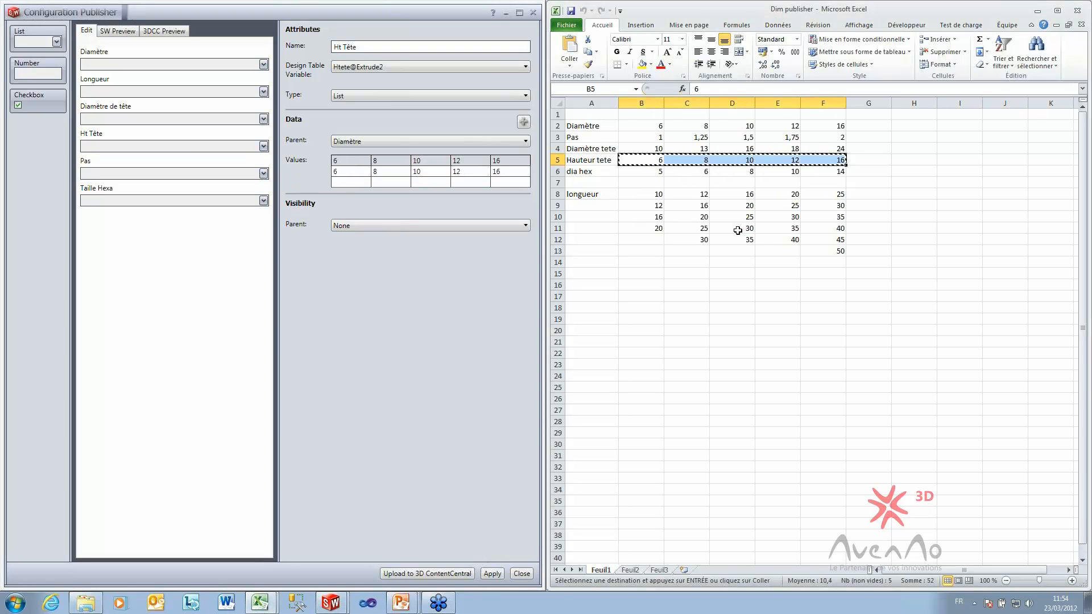
click(737, 230)
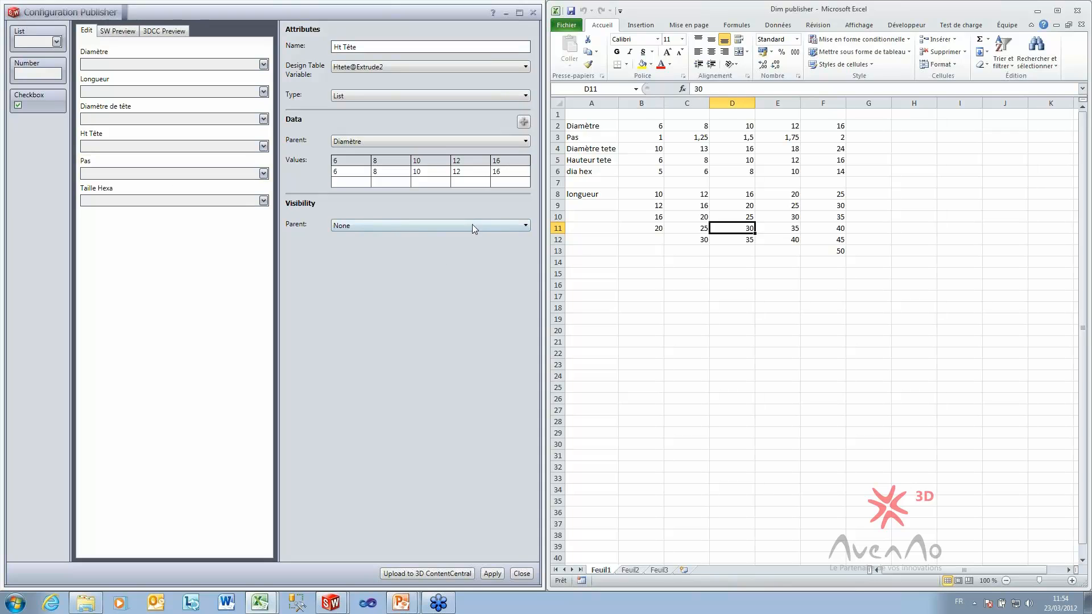
Preview the form as shown in SolidWorks and check the Longueur choices for diameters 6 and 16
click(109, 32)
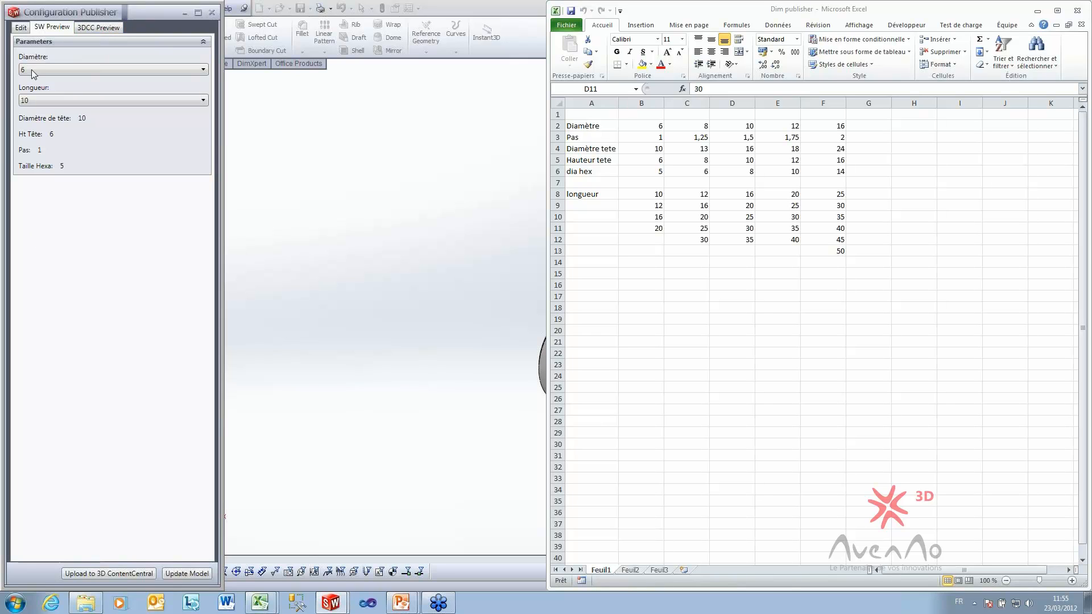
click(43, 102)
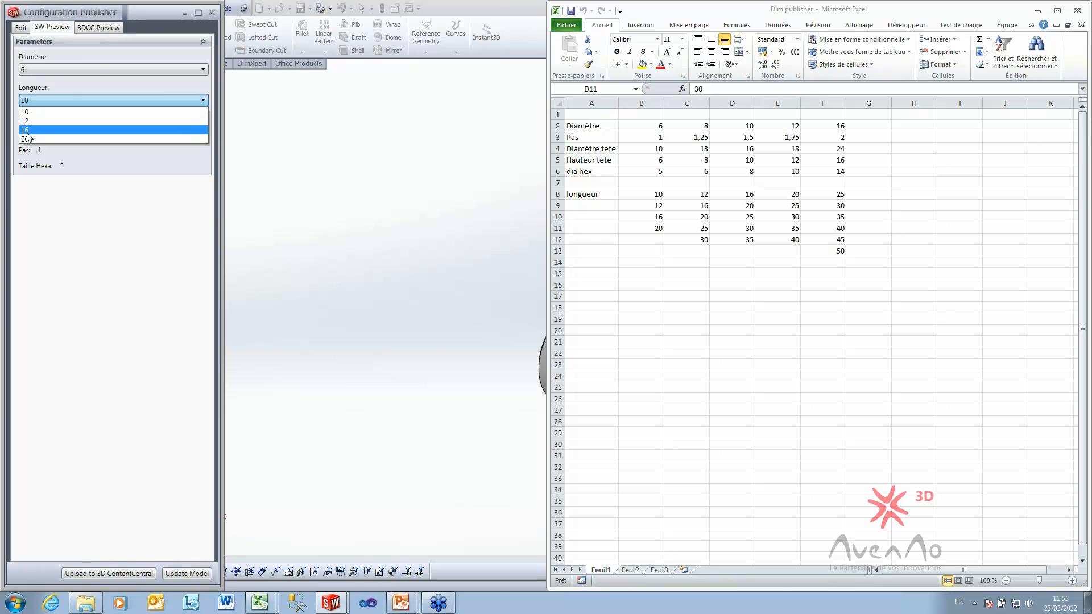
click(34, 71)
click(34, 70)
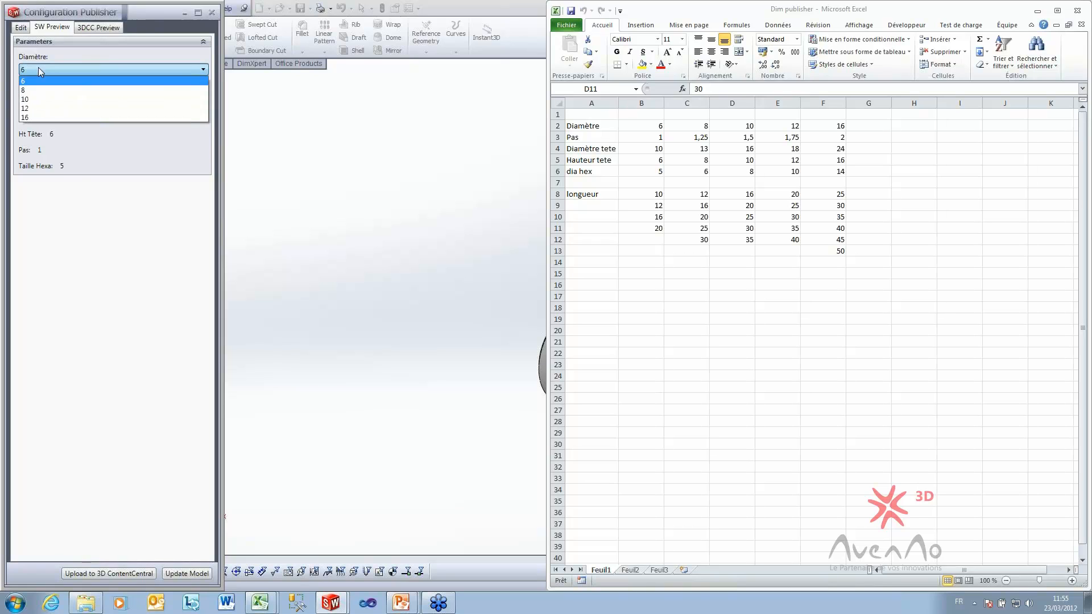
click(31, 120)
click(44, 101)
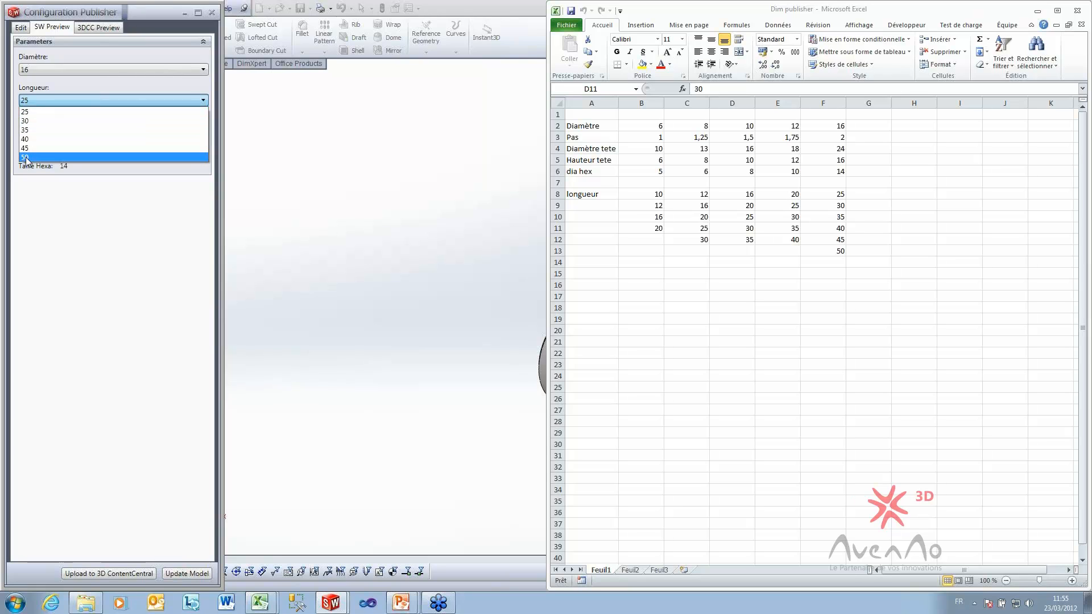
click(86, 230)
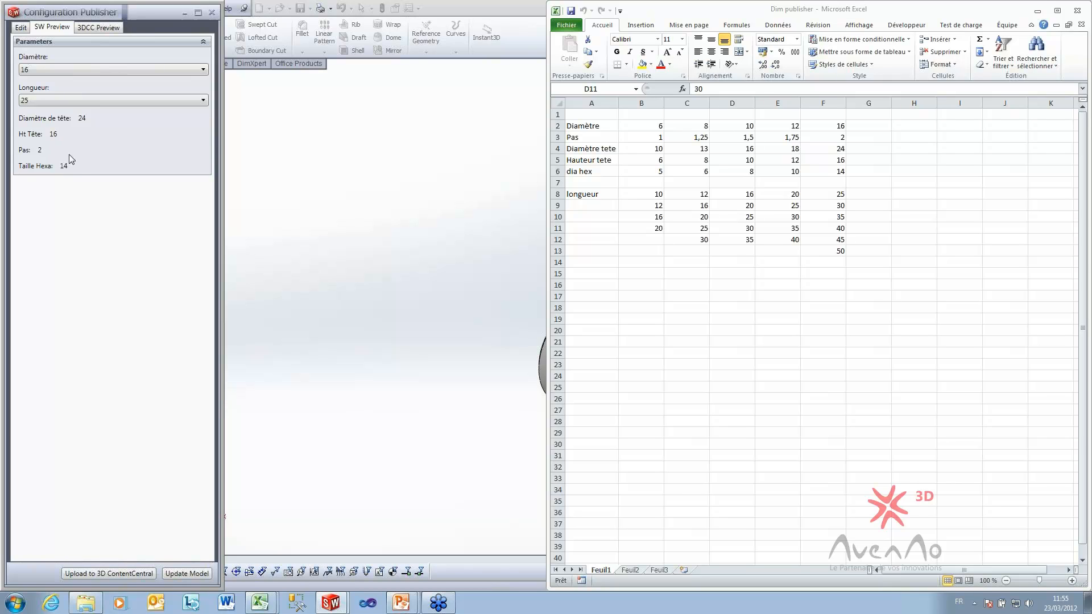
Return to editing the form and look at the design table worksheet of the Vis part
click(23, 31)
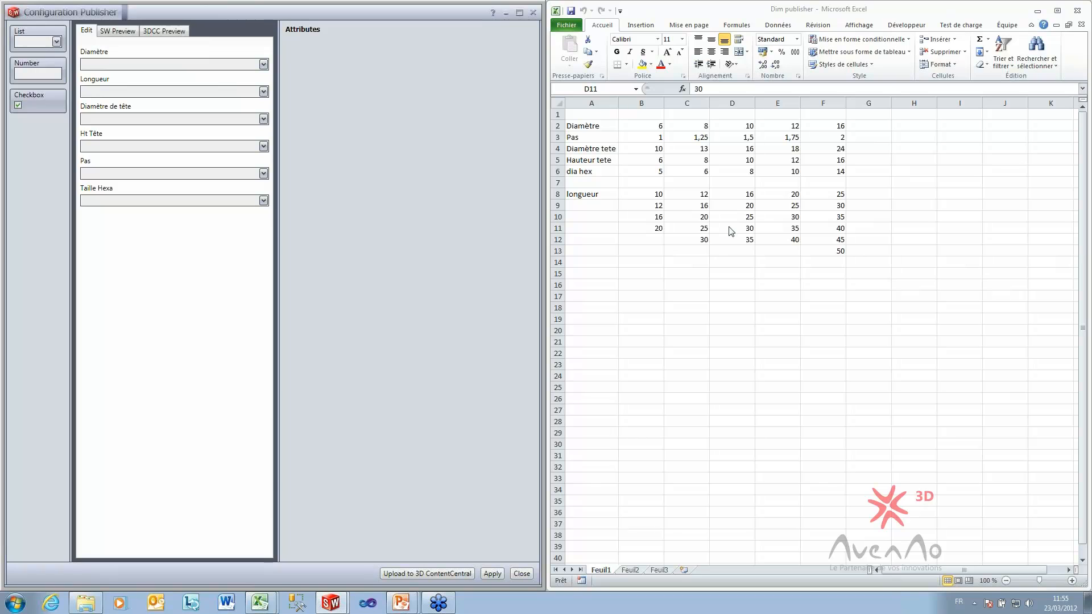
click(665, 181)
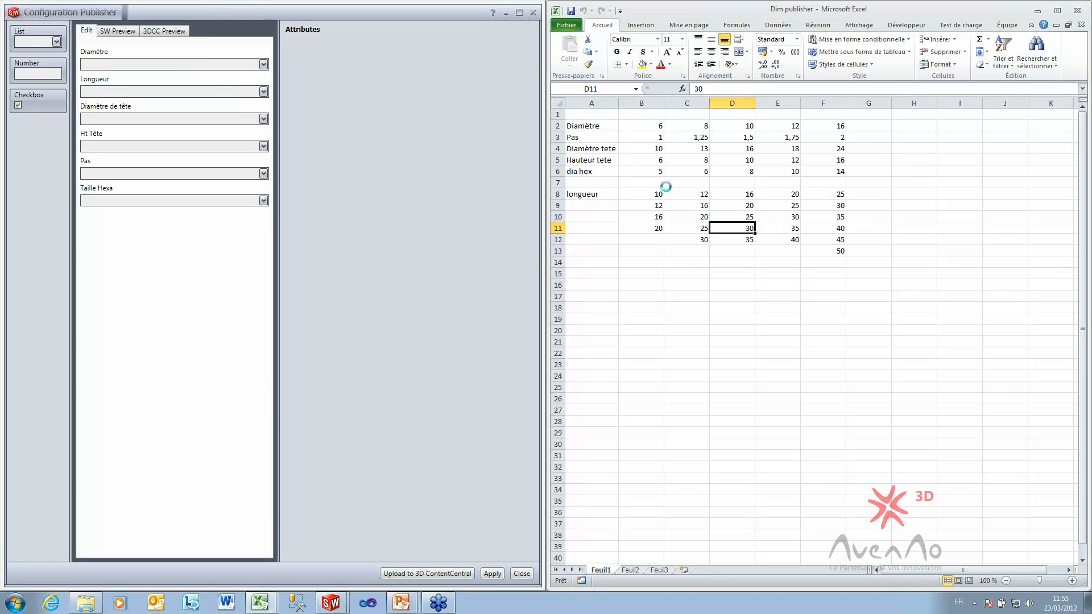
click(697, 266)
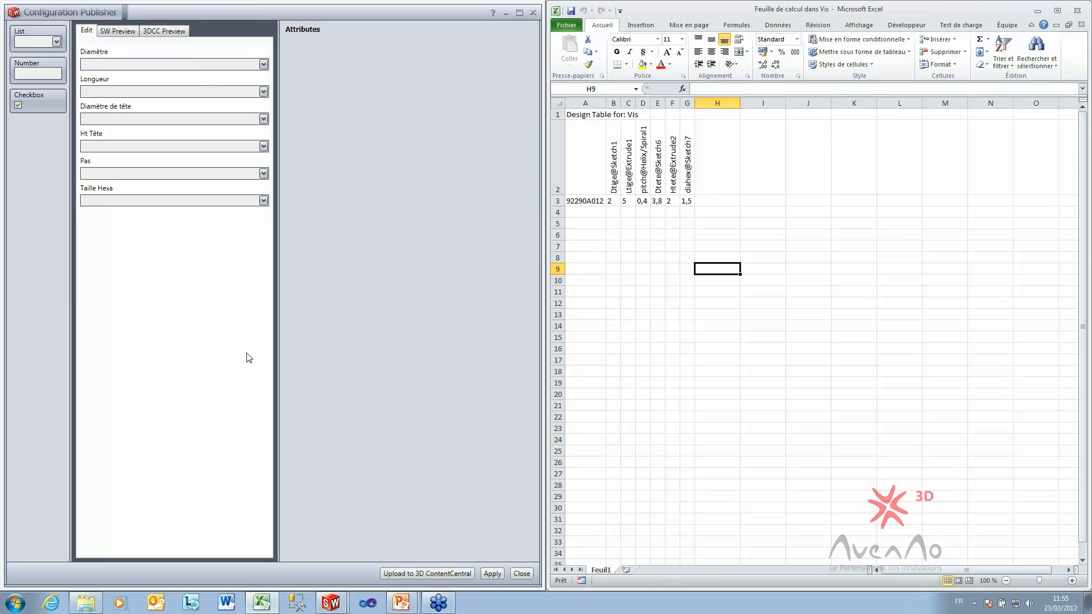
Reopen the form's SolidWorks preview beside the screw model and choose Diamètre 10 and Longueur 30
click(116, 31)
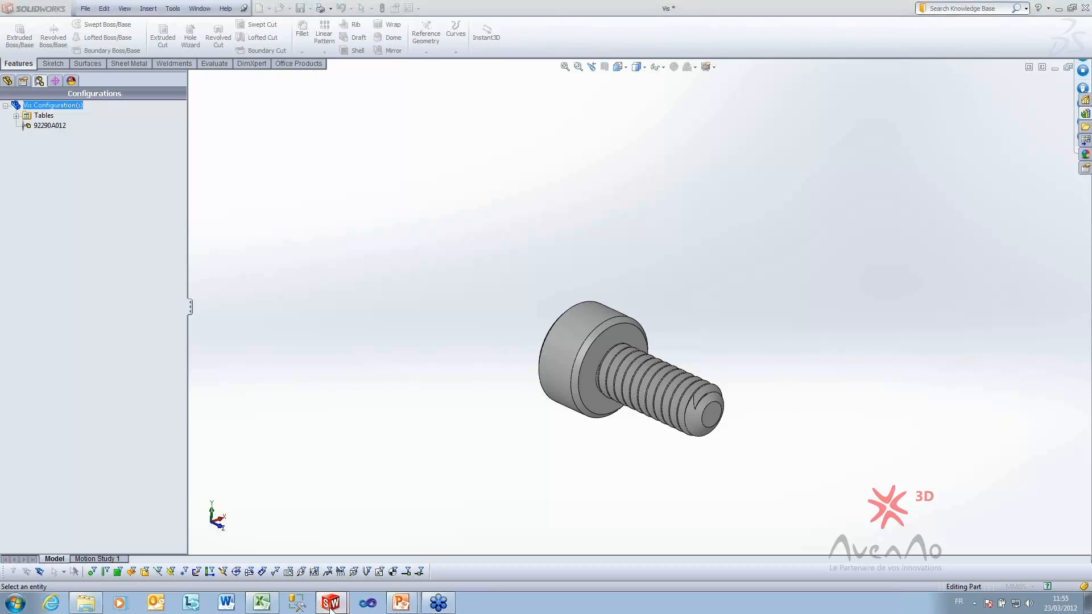
mouse_move(331, 601)
click(333, 577)
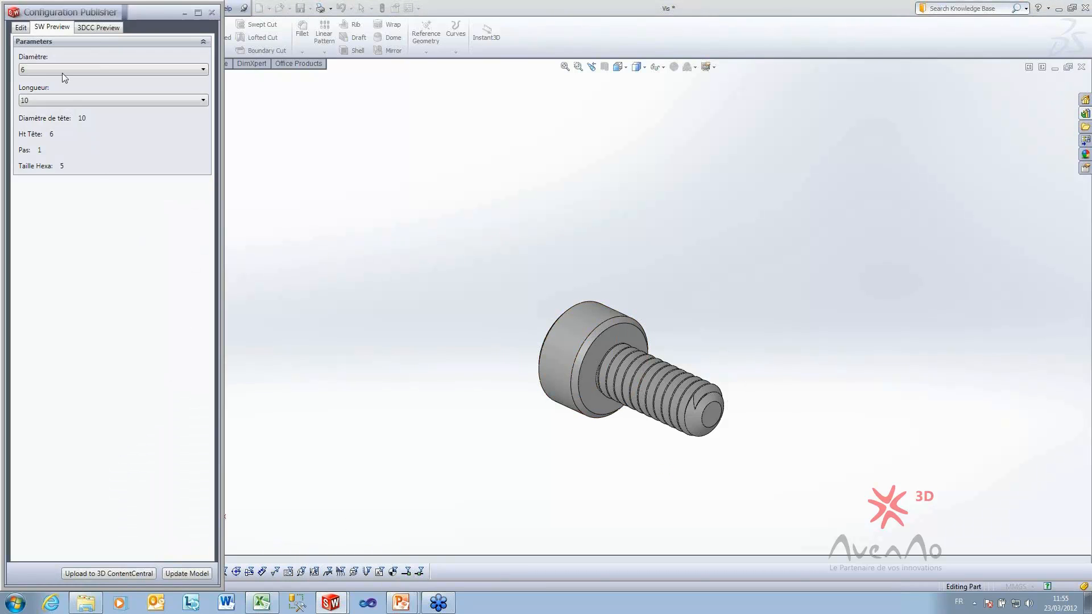
click(36, 67)
click(33, 100)
click(33, 102)
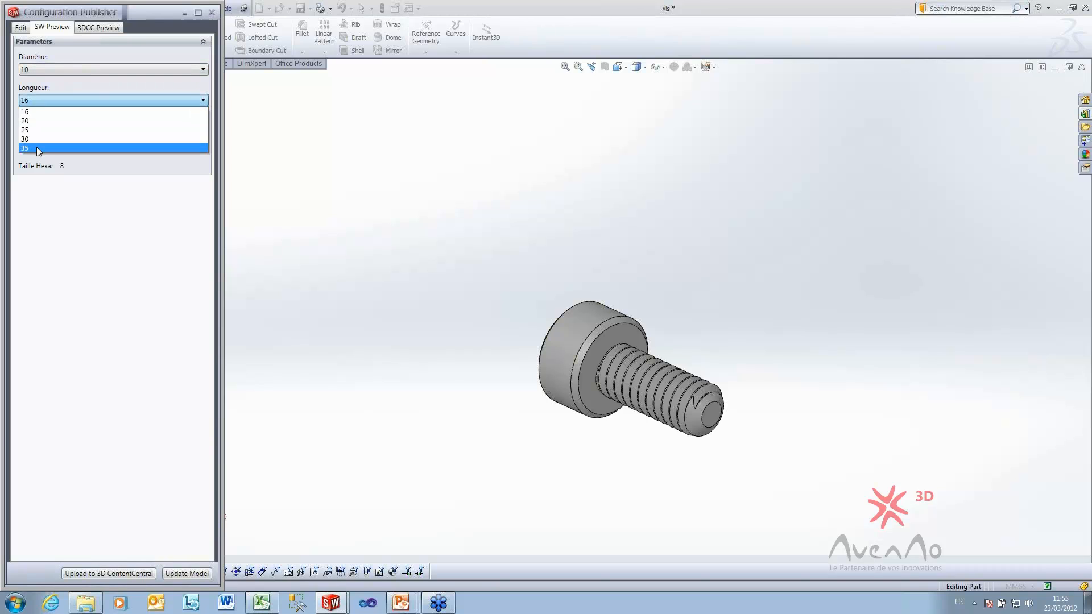
click(34, 138)
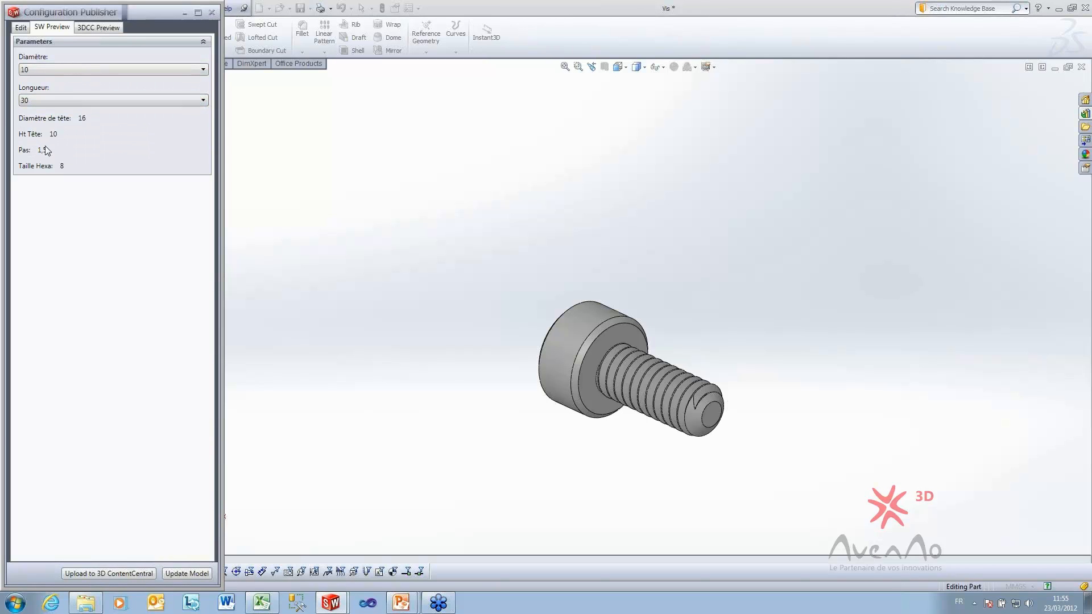
Update the screw model with the chosen parameters, then fit and rotate the view to inspect the whole screw
click(188, 574)
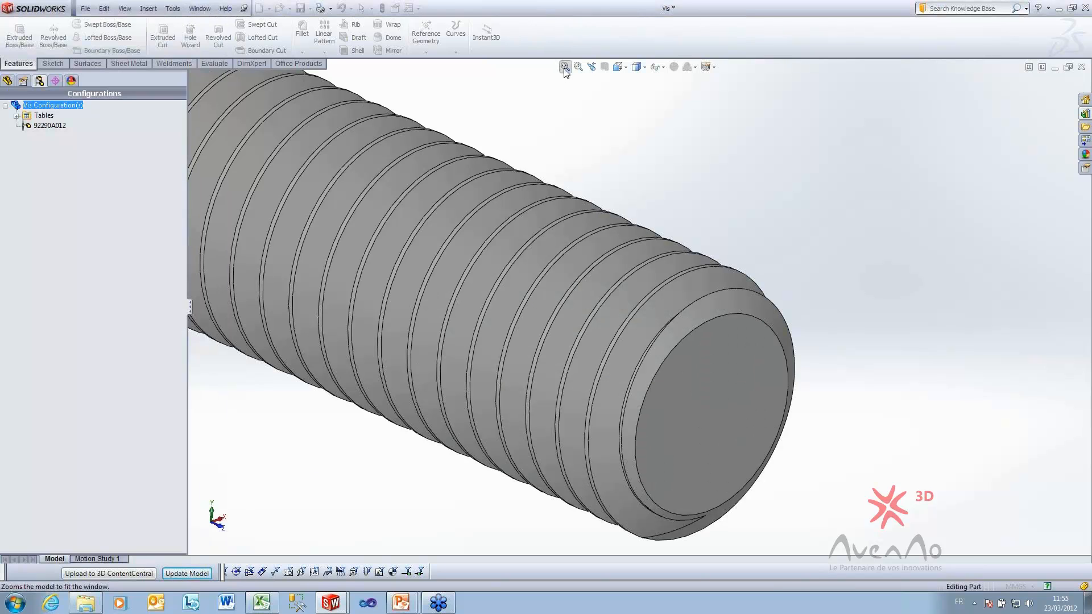
click(564, 67)
middle_drag(455, 319, 665, 291)
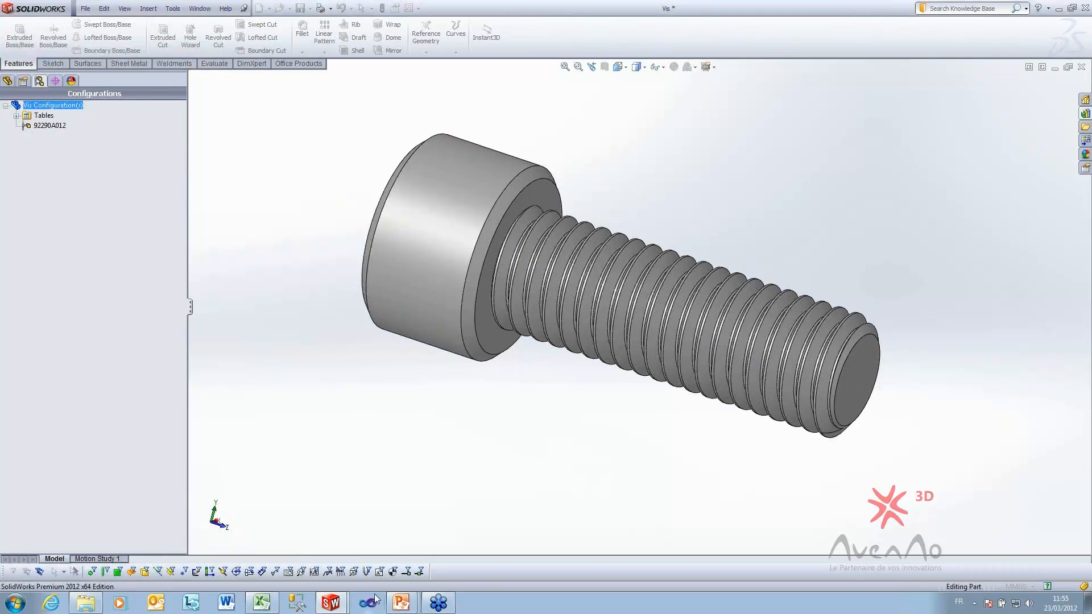
Return to editing the form, then close the Configuration Publisher and save the changes
mouse_move(376, 598)
click(363, 564)
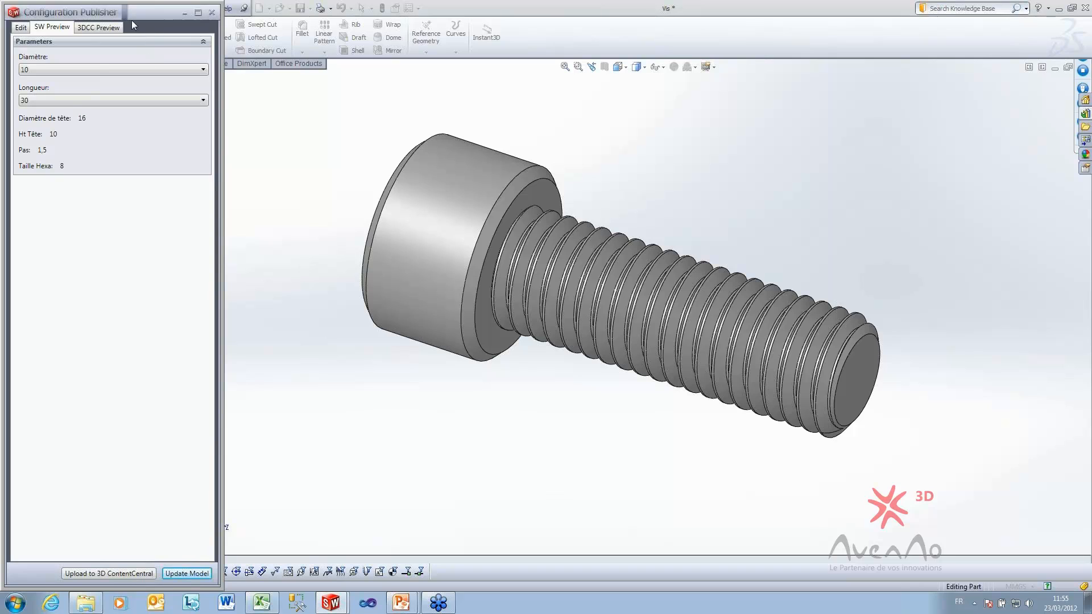
click(21, 28)
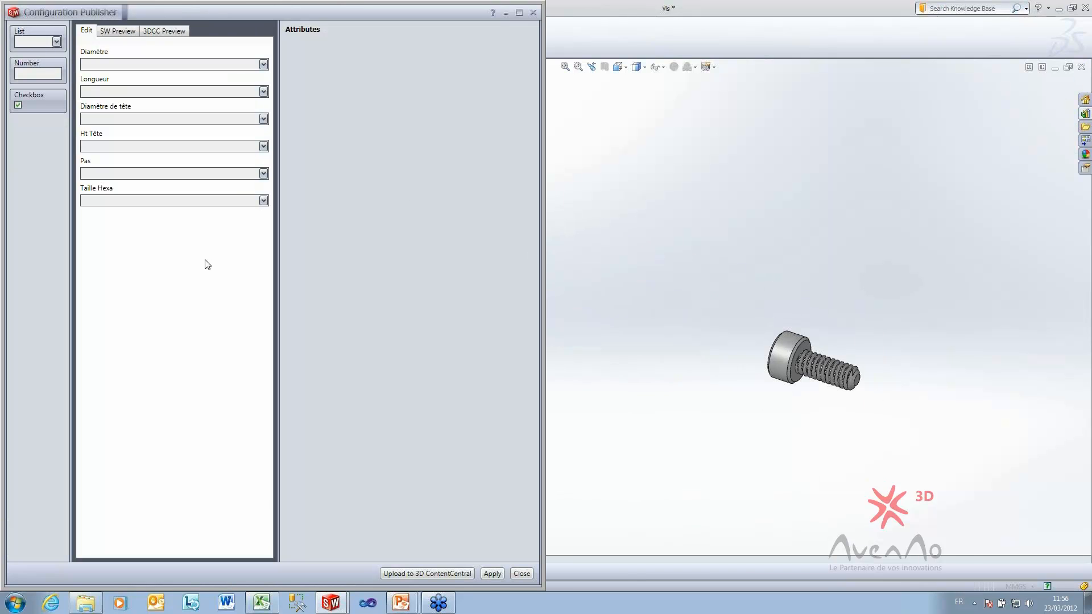
click(533, 14)
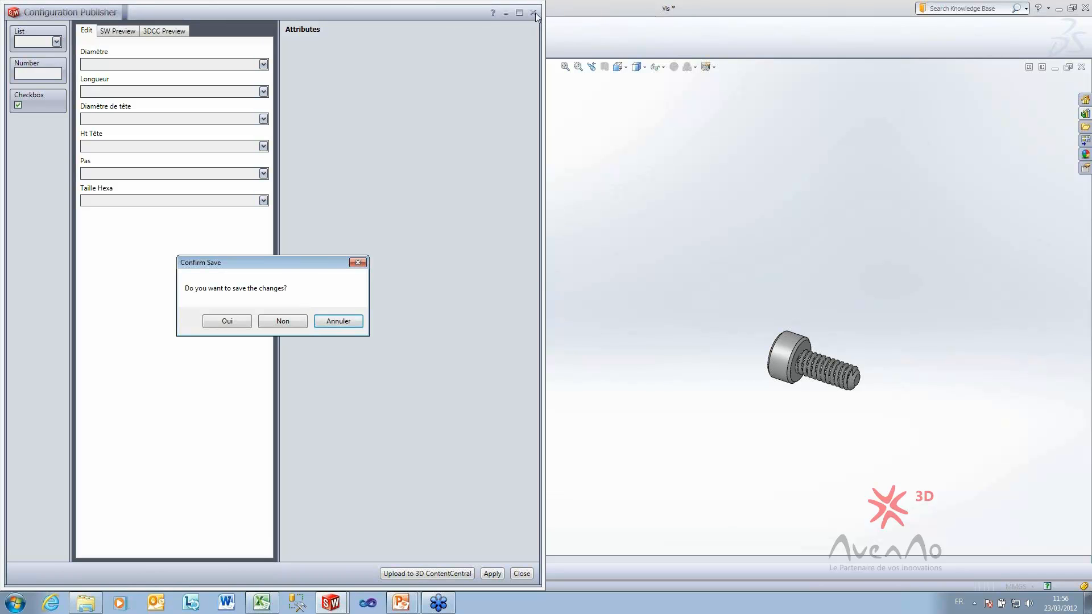
click(227, 322)
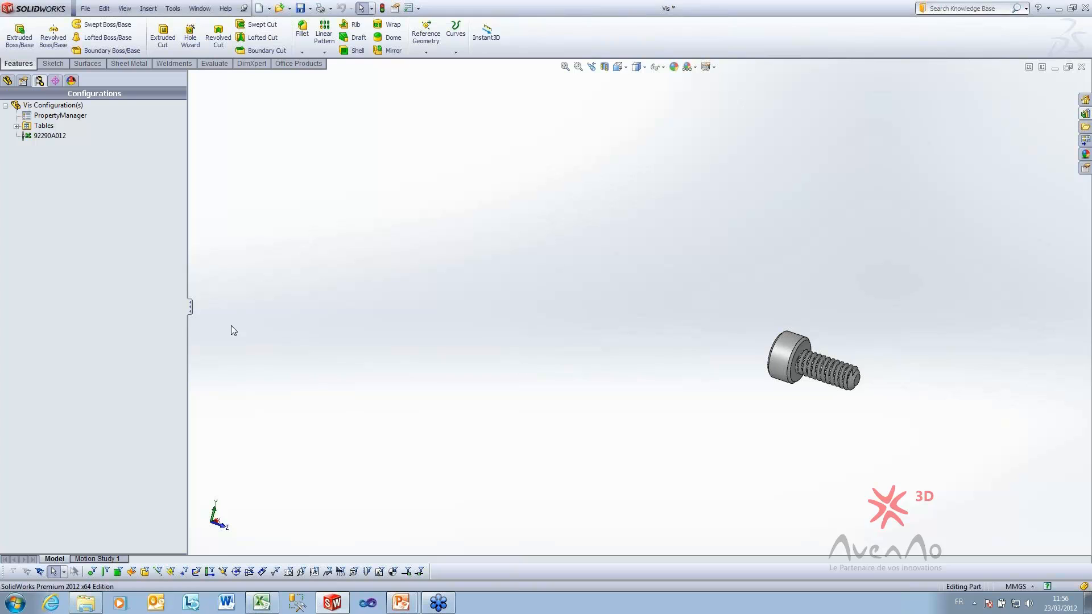
Edit the Vis part's design table feature and enable adding new parameters to the table
click(261, 603)
click(266, 607)
scroll(914, 385, down, 5)
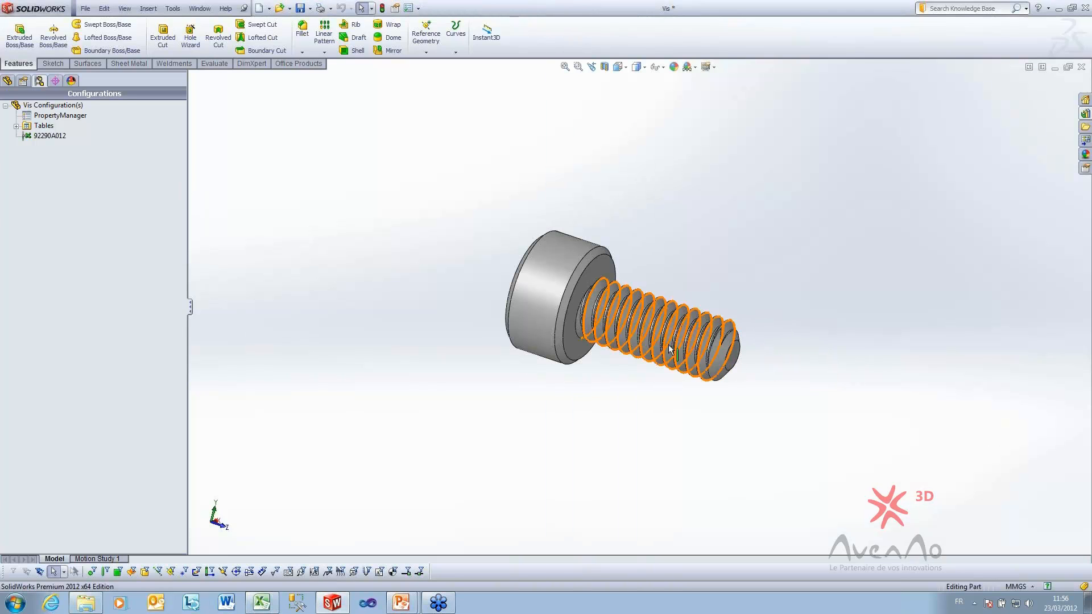
middle_drag(648, 291, 692, 333)
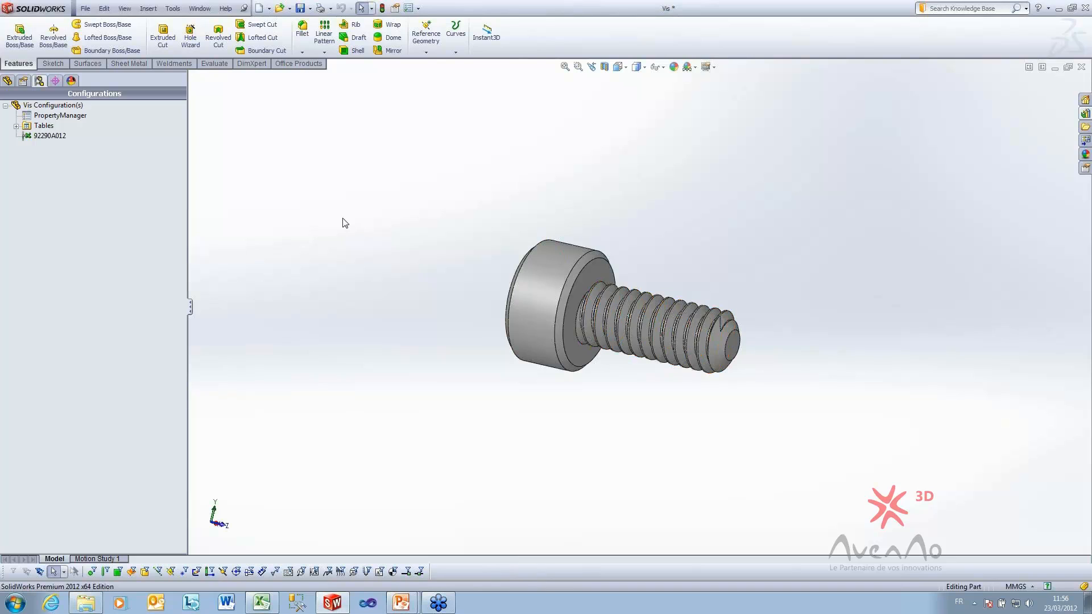
click(17, 125)
click(57, 136)
right_click(49, 135)
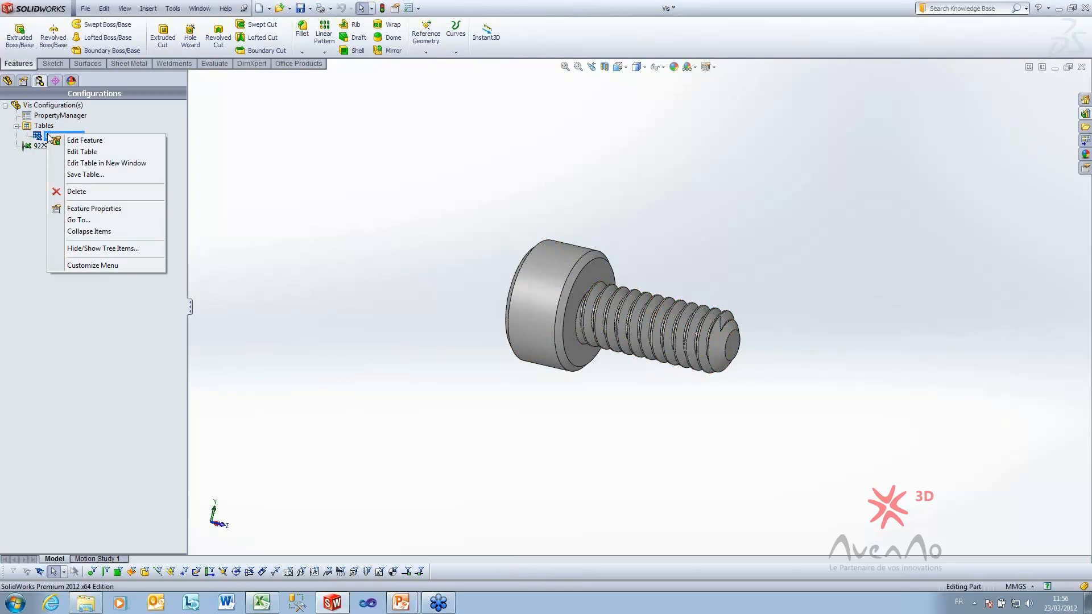
click(85, 140)
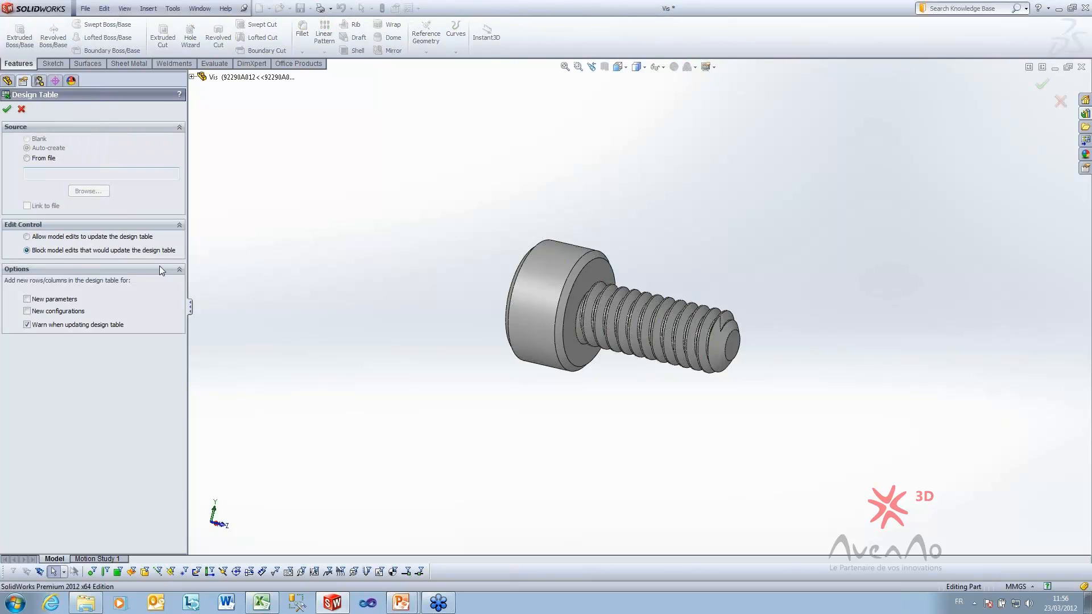
click(52, 297)
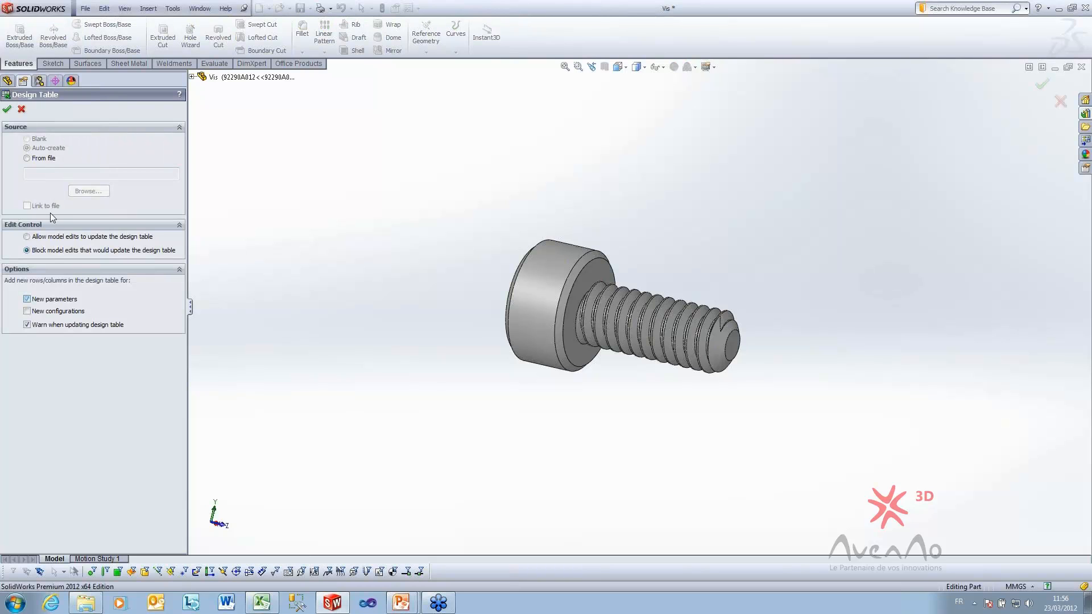
click(7, 109)
Open the design table for editing without adding any proposed parameters, and widen the worksheet past column H
right_click(63, 137)
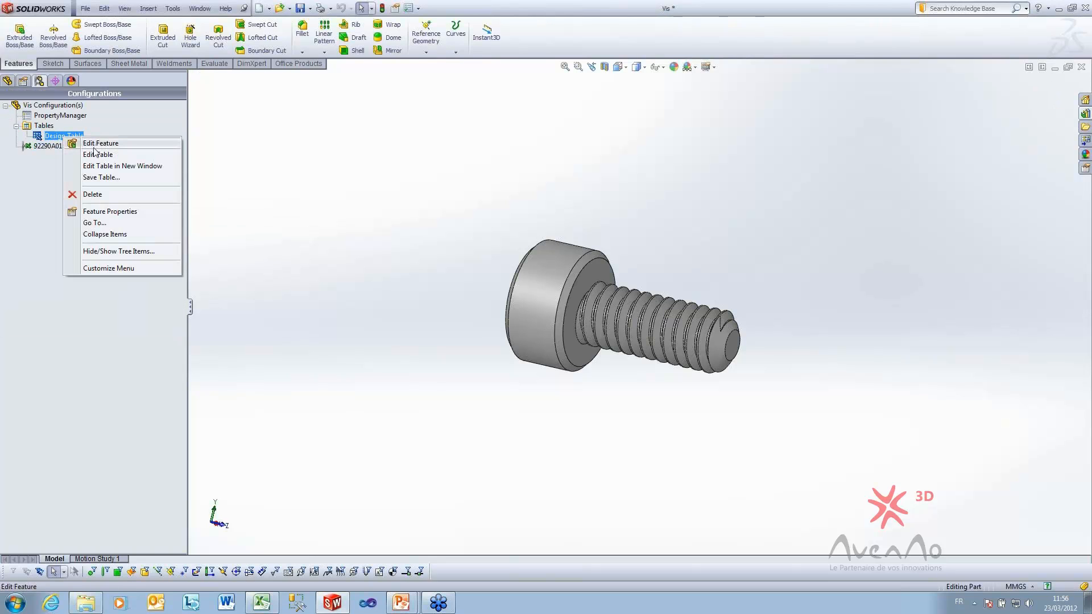
click(98, 154)
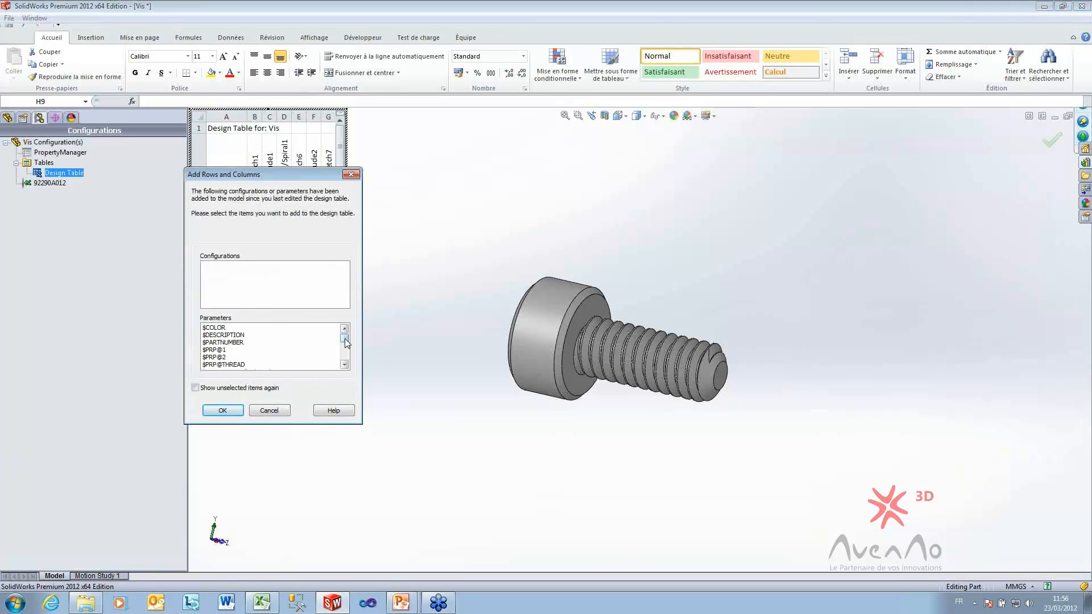
mouse_move(343, 339)
mouse_down()
mouse_move(342, 361)
mouse_move(342, 338)
mouse_up()
click(270, 410)
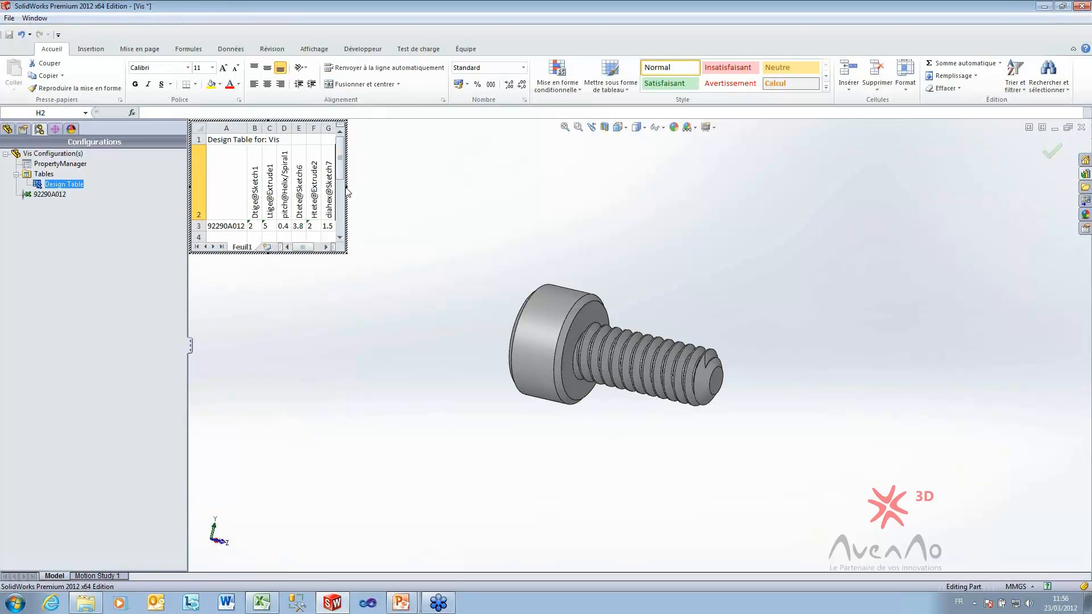
drag(347, 187, 438, 187)
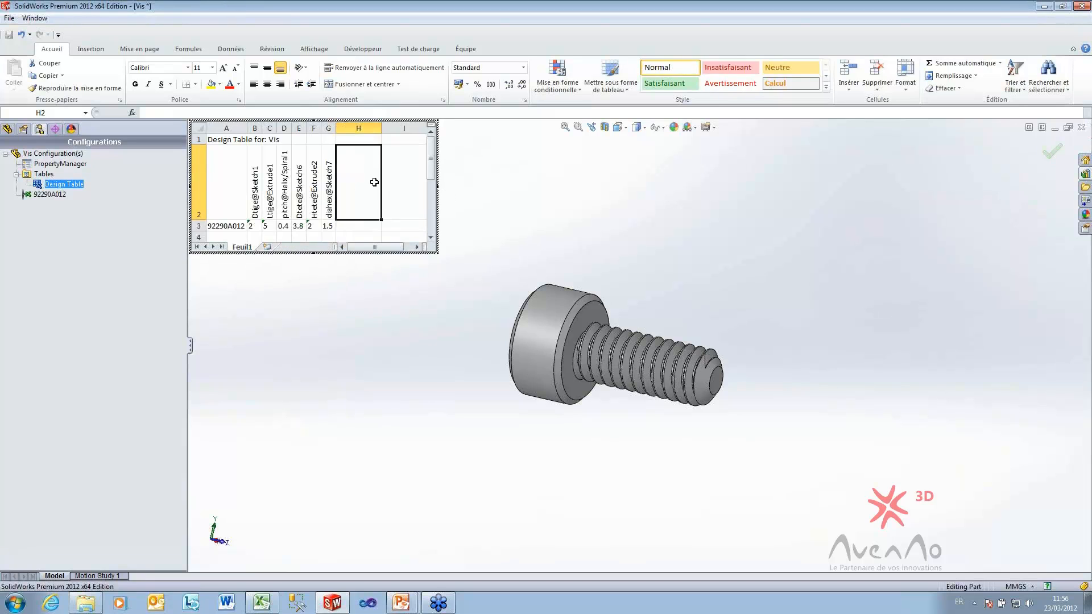
Add the suppression state of the Cut-Sweep1 thread to the design table in column H and close the table
click(7, 129)
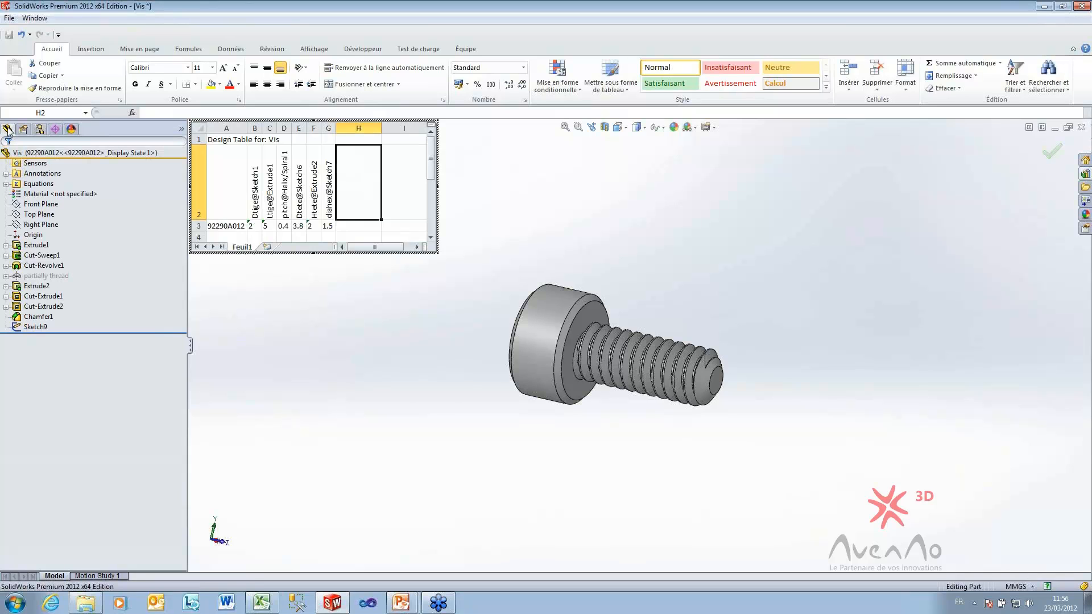
click(43, 255)
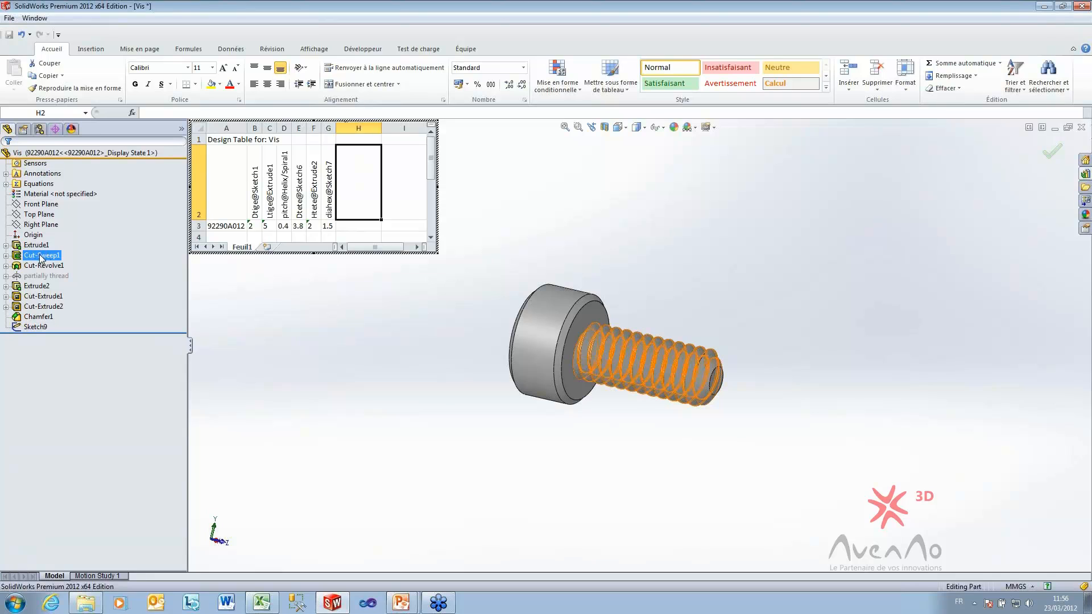
double_click(41, 256)
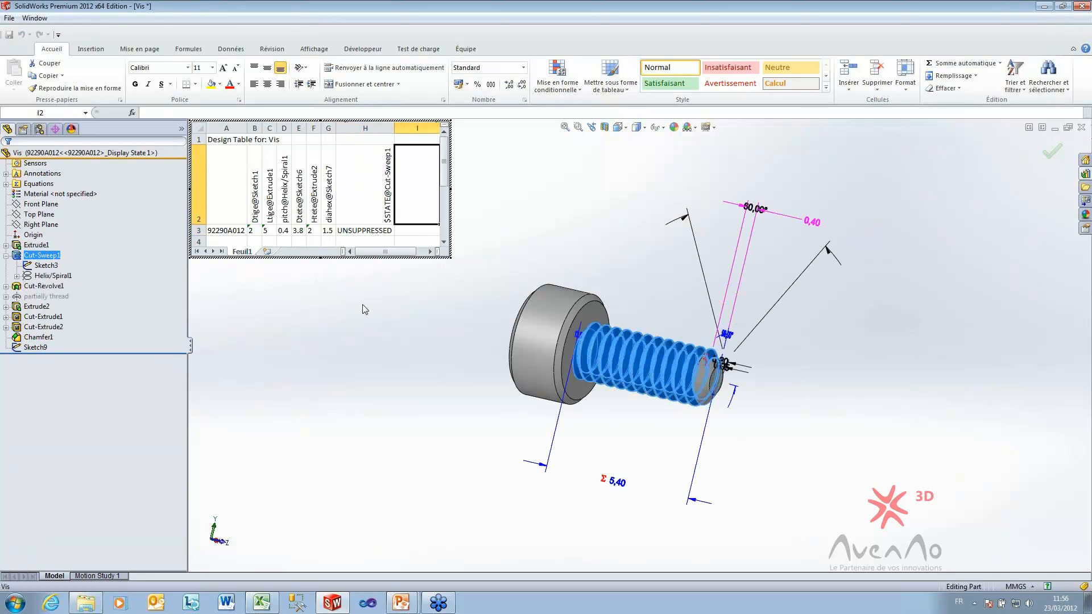
click(361, 327)
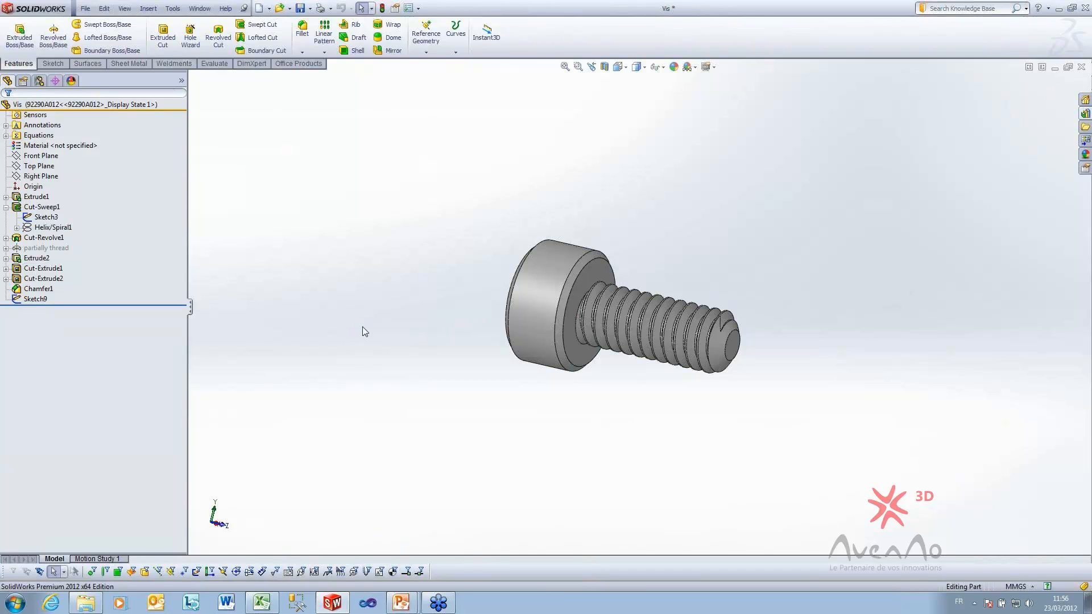
Reopen the configuration form for editing and add a checkbox below Taille Hexa
click(42, 81)
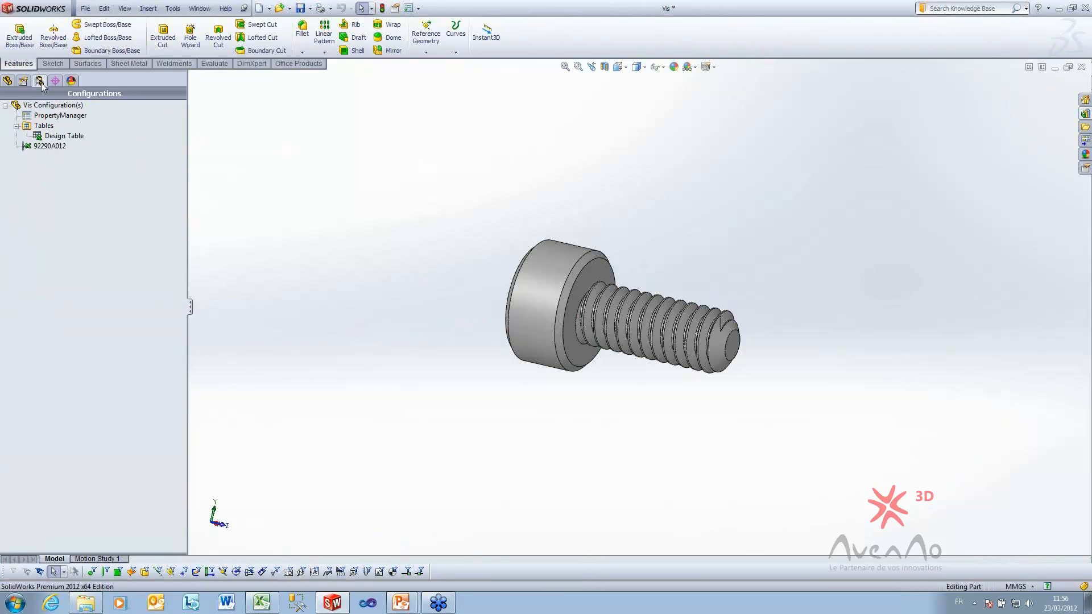
right_click(62, 117)
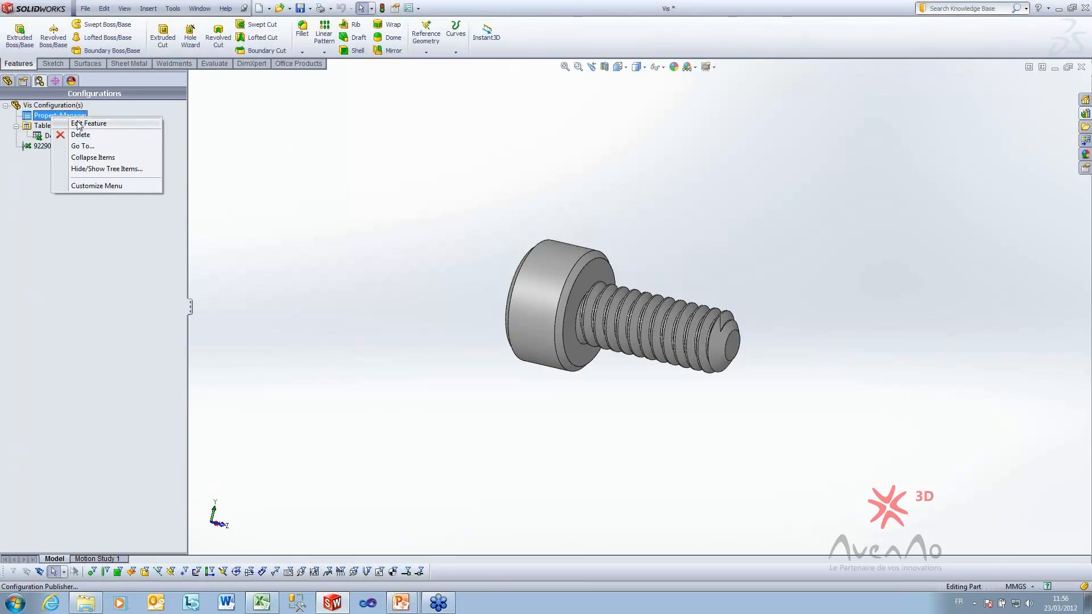
click(100, 124)
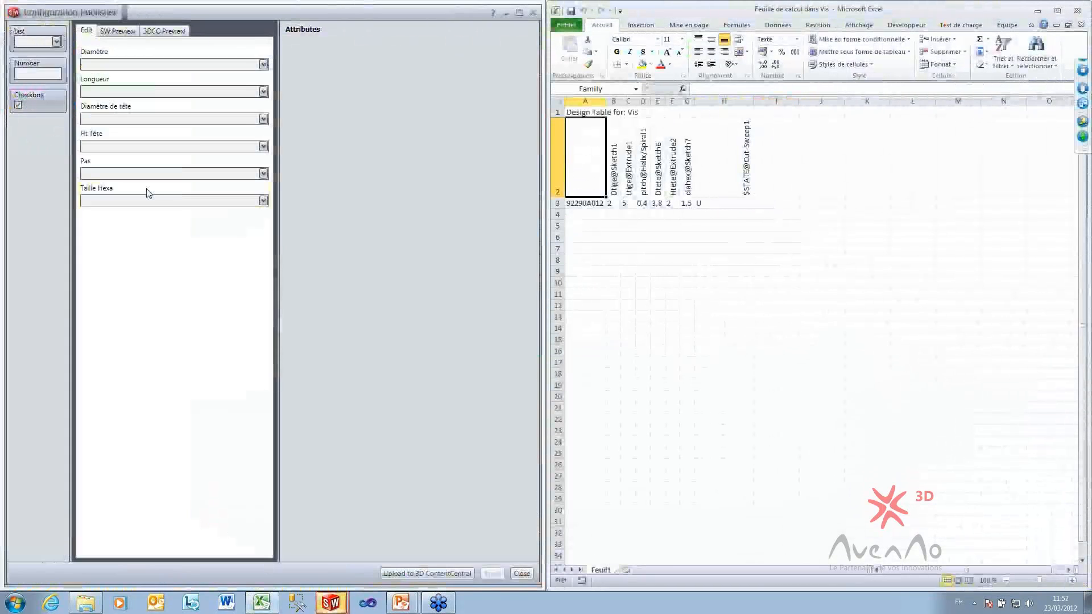
drag(39, 96, 117, 222)
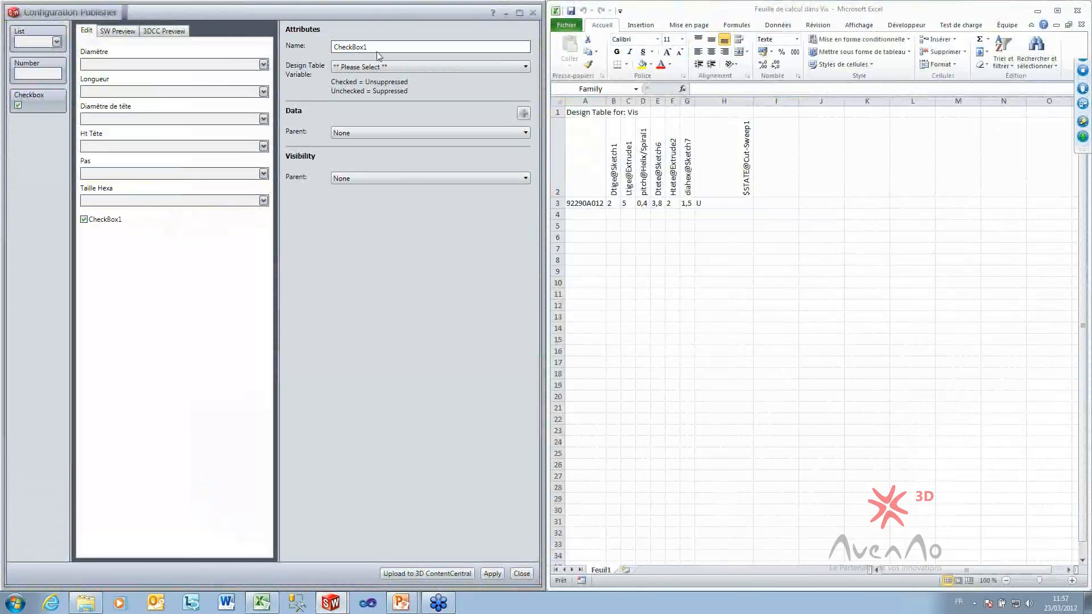
Name the checkbox Représentation de filetage and link it to $STATE@Cut-Sweep1, keeping its data parent at None
text(Représentation de filetage)
click(347, 67)
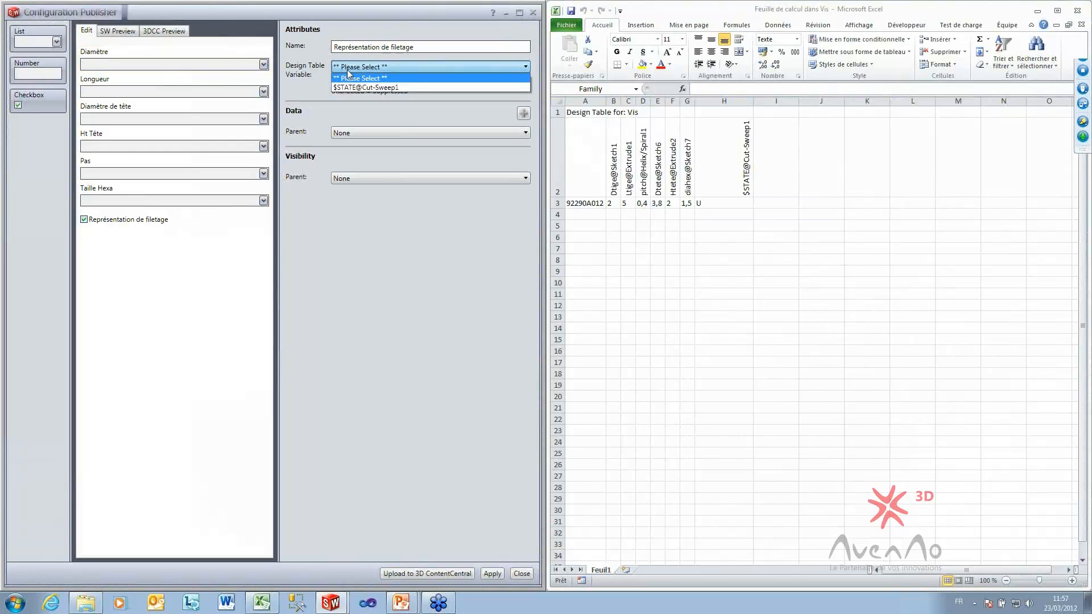
click(367, 87)
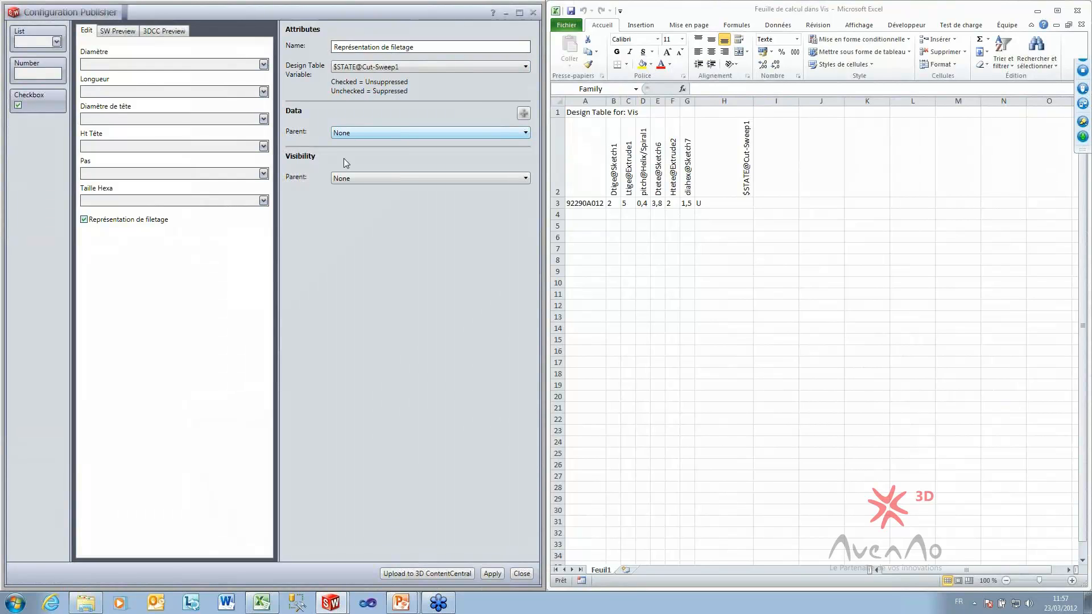
click(380, 132)
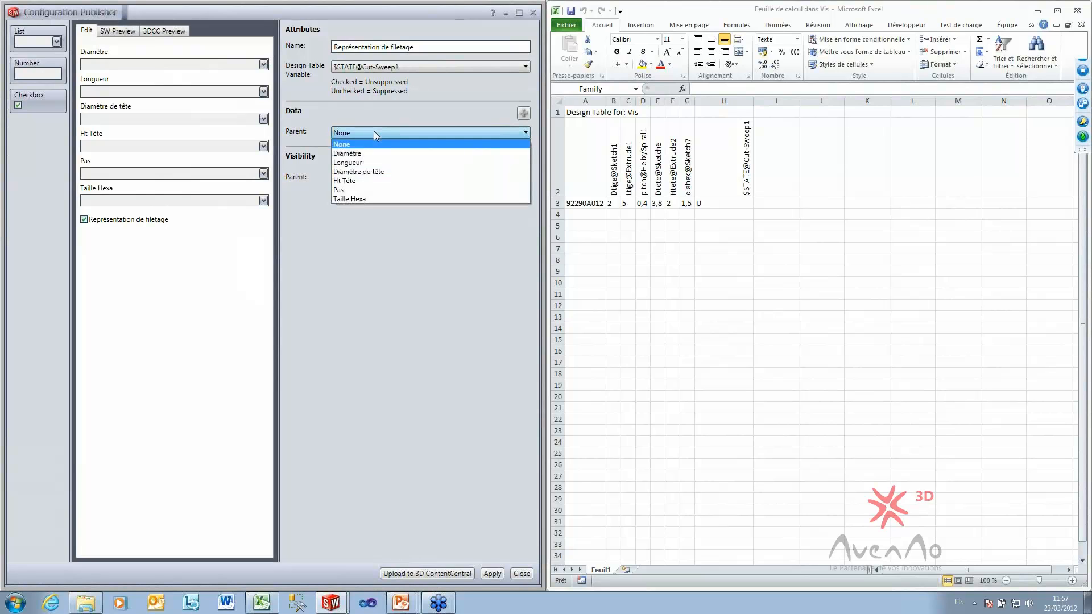
click(374, 131)
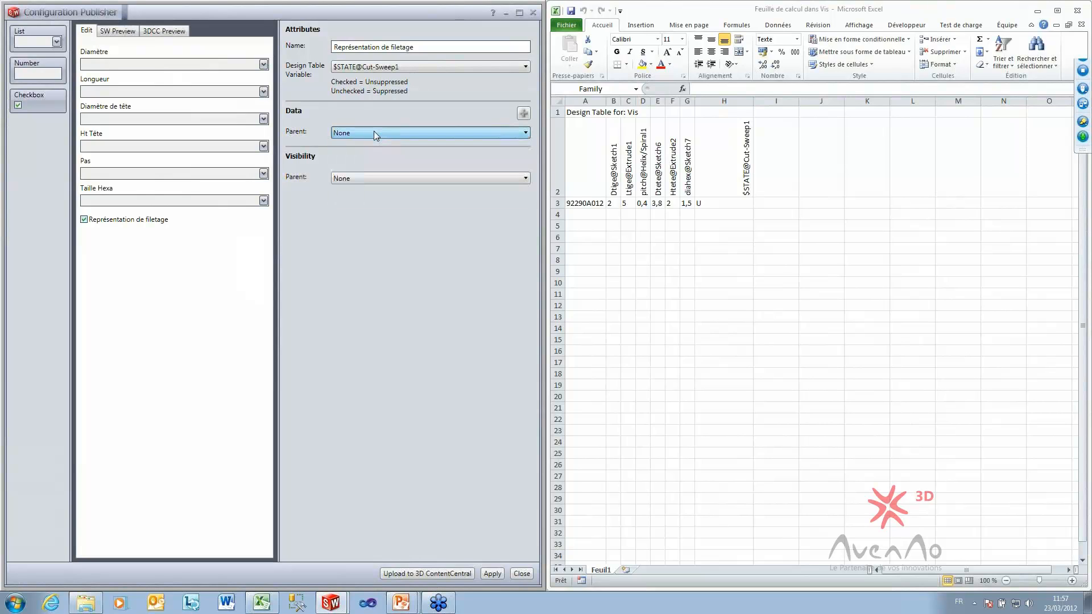
Preview the form as shown in SolidWorks, toggle the Représentation de filetage checkbox and return to editing
click(118, 31)
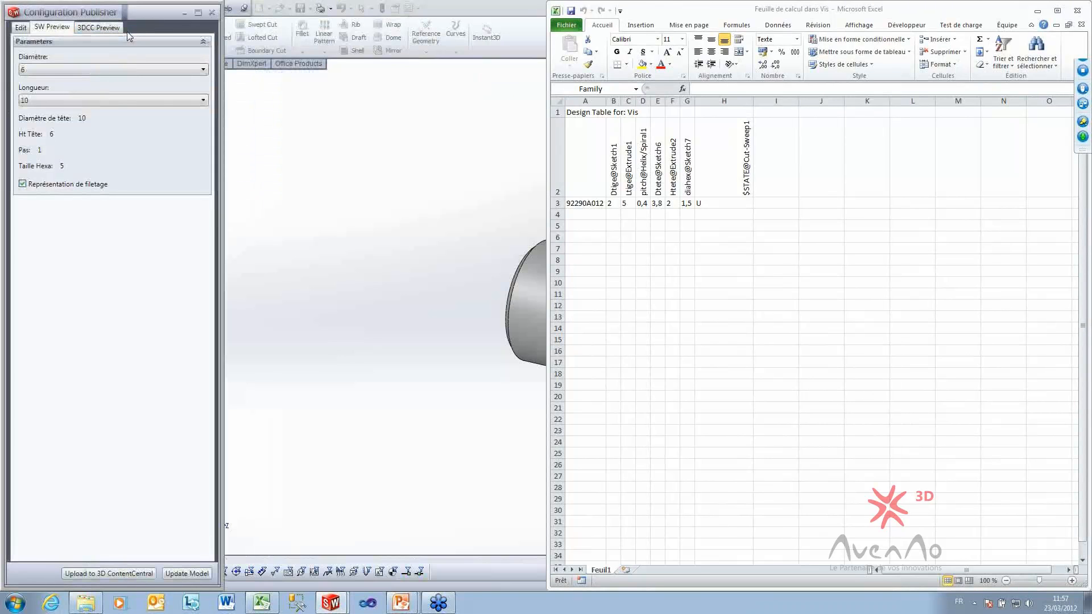
click(22, 184)
click(21, 28)
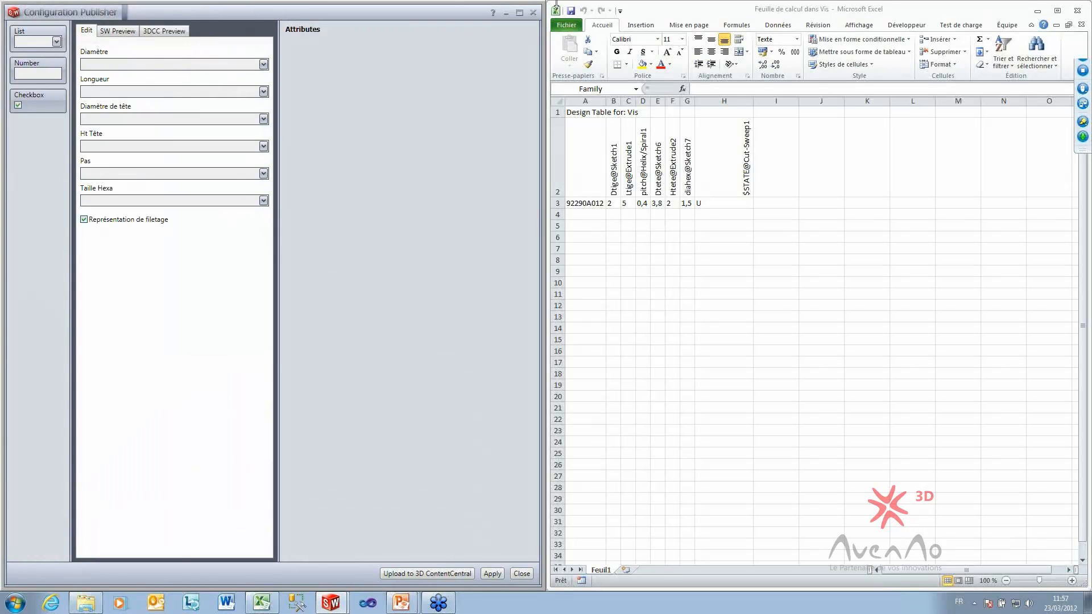
Close the Configuration Publisher with its changes saved, close the empty Excel window and save the Vis part
click(532, 13)
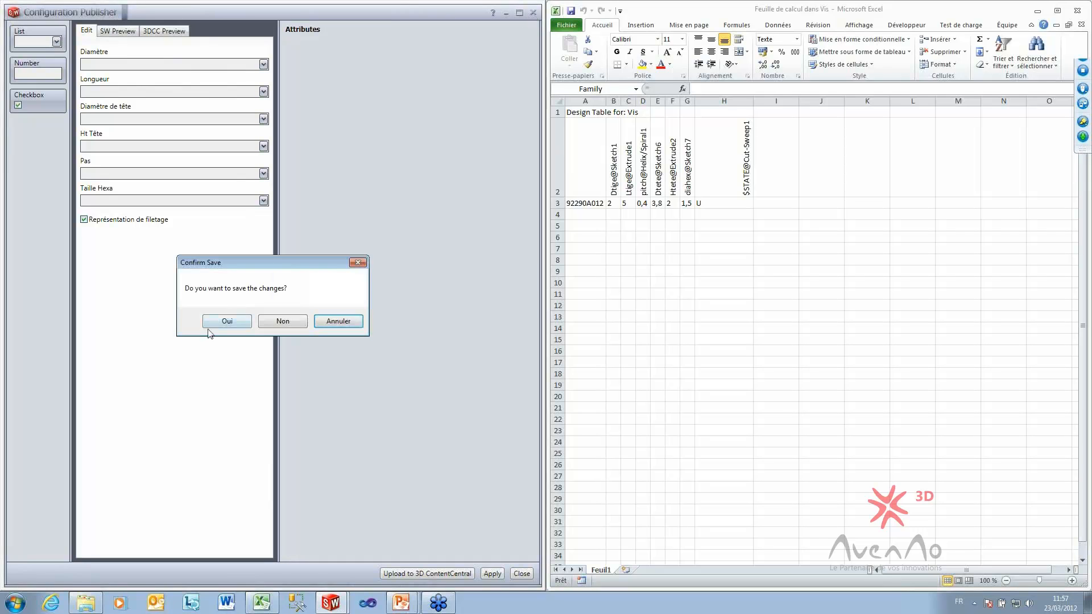
click(225, 321)
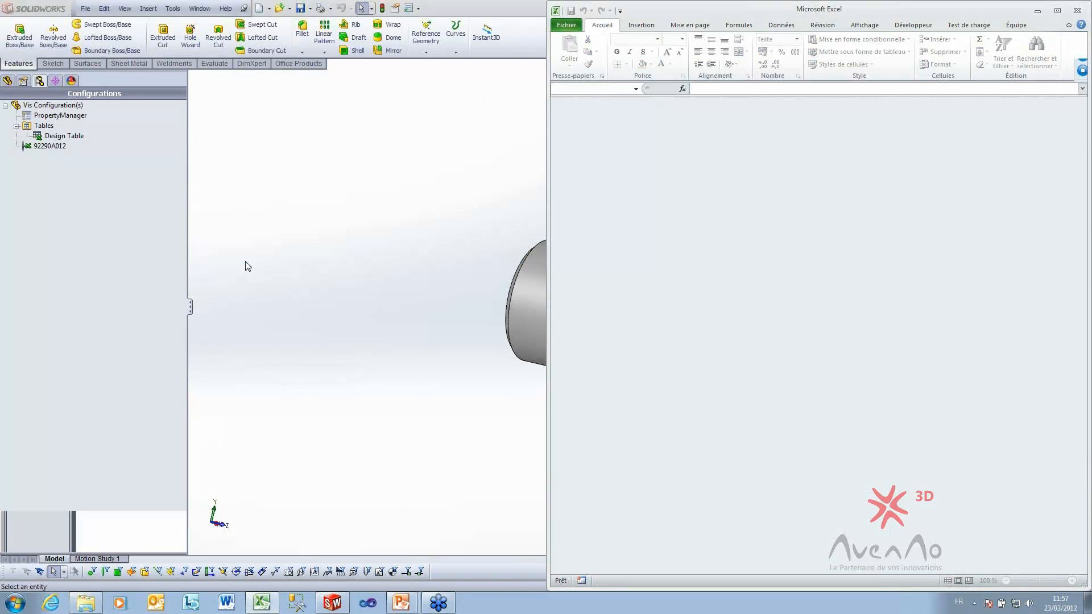
click(555, 10)
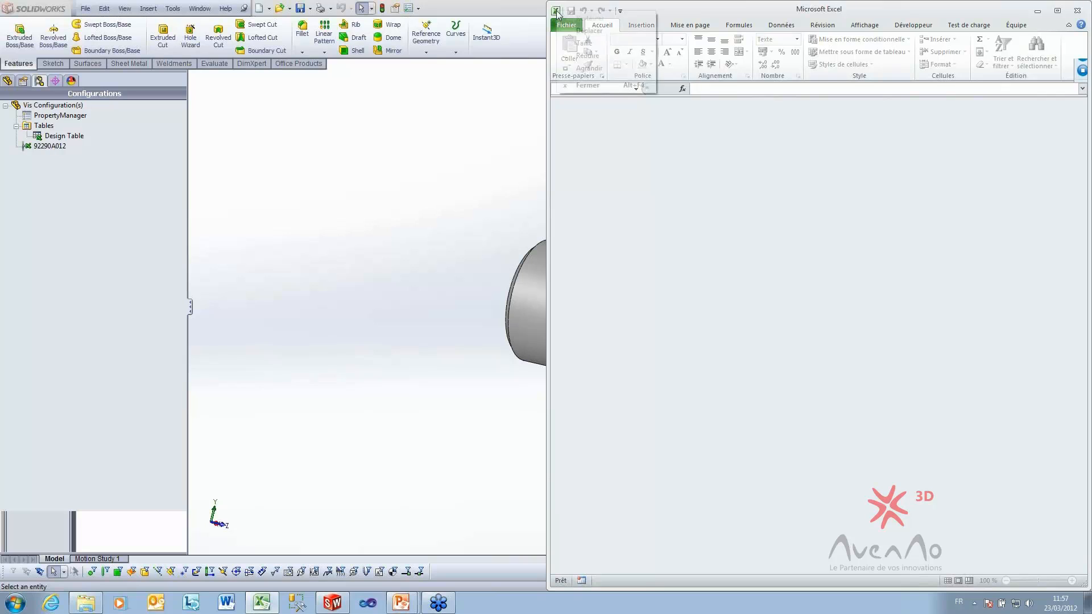
click(573, 85)
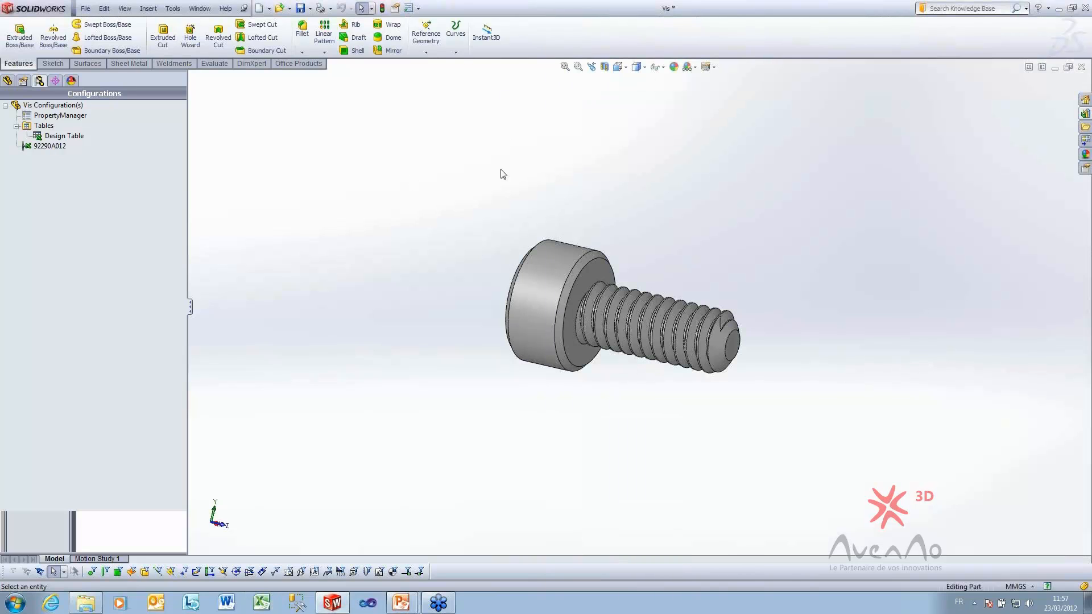
key(ctrl+s)
click(554, 261)
Create a new assembly and dismiss the initial component insertion
click(85, 8)
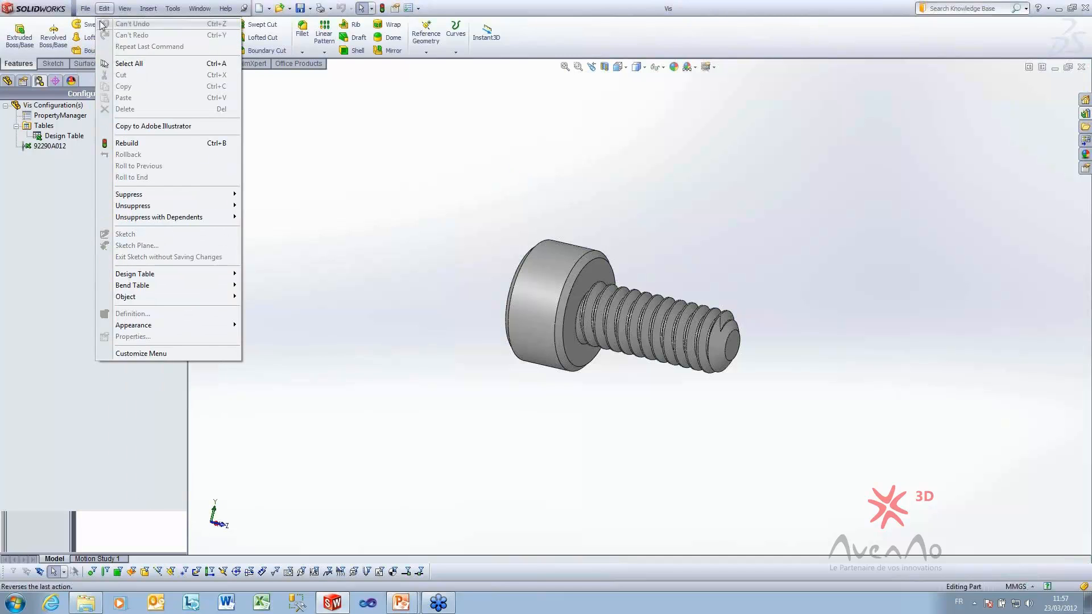
click(100, 24)
click(317, 209)
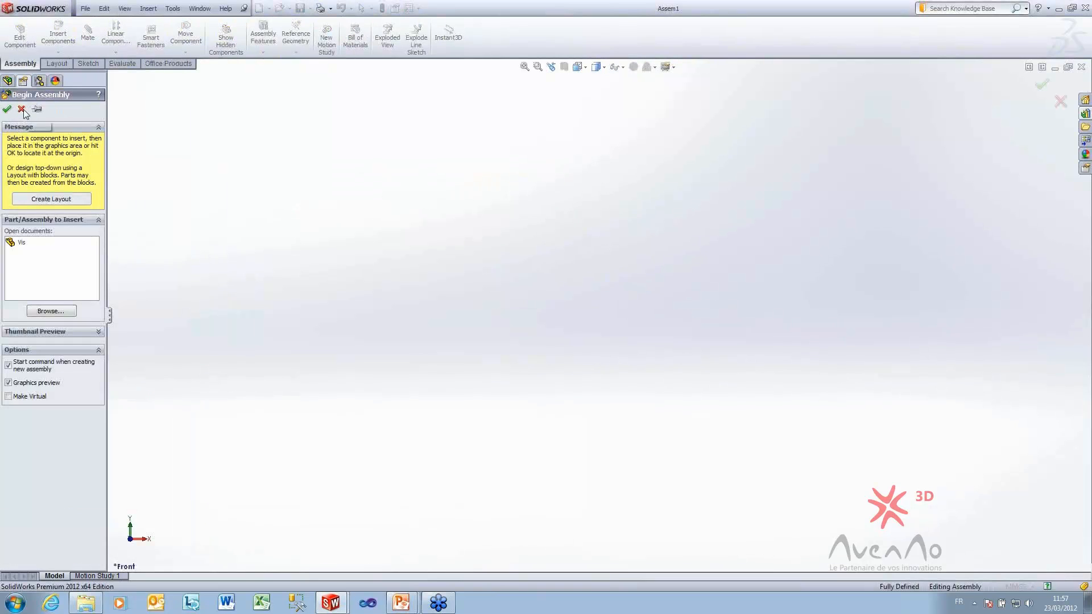
click(22, 109)
Insert the Vis part file from the Configuration Publisher pièce folder into the empty assembly
click(86, 602)
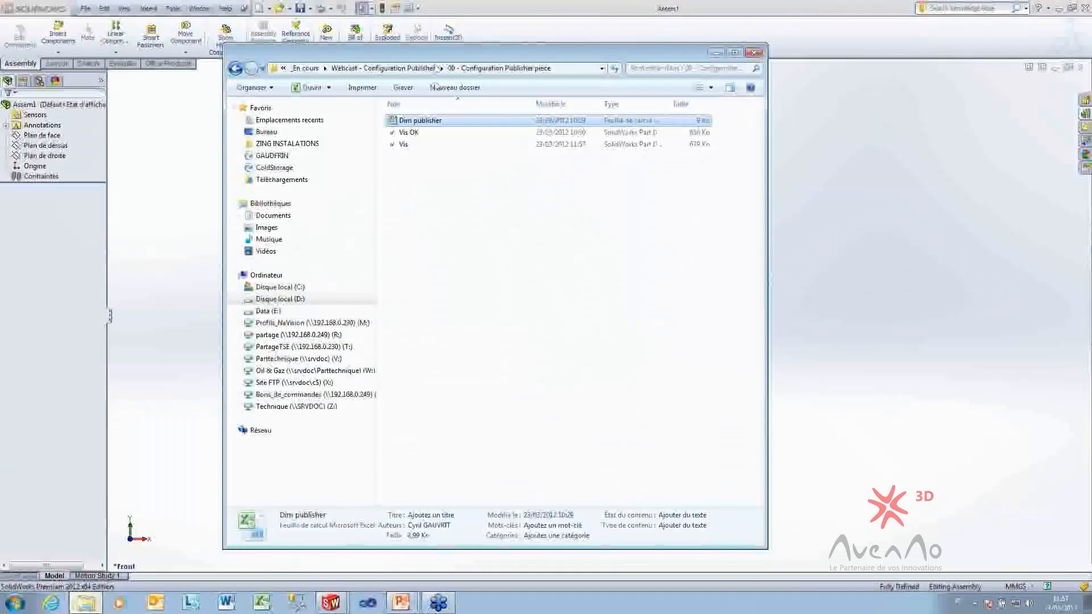
drag(436, 52, 689, 133)
drag(658, 226, 566, 225)
drag(655, 225, 355, 206)
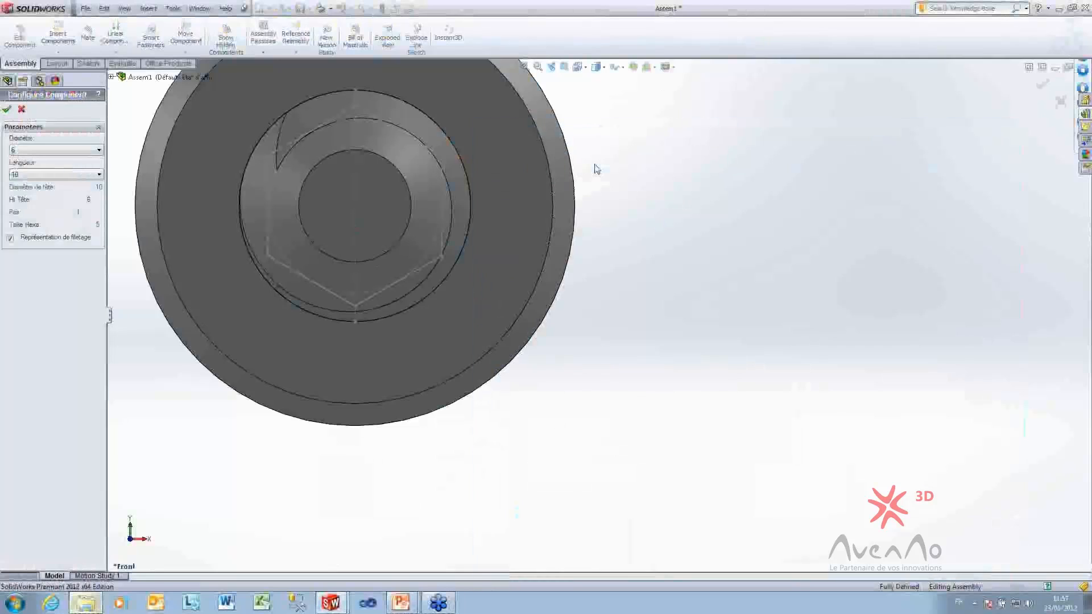
Configure the inserted Vis screw with a Diamètre of 8 and a Longueur of 20, and confirm the component configuration
scroll(595, 165, up, 5)
middle_drag(503, 304, 431, 336)
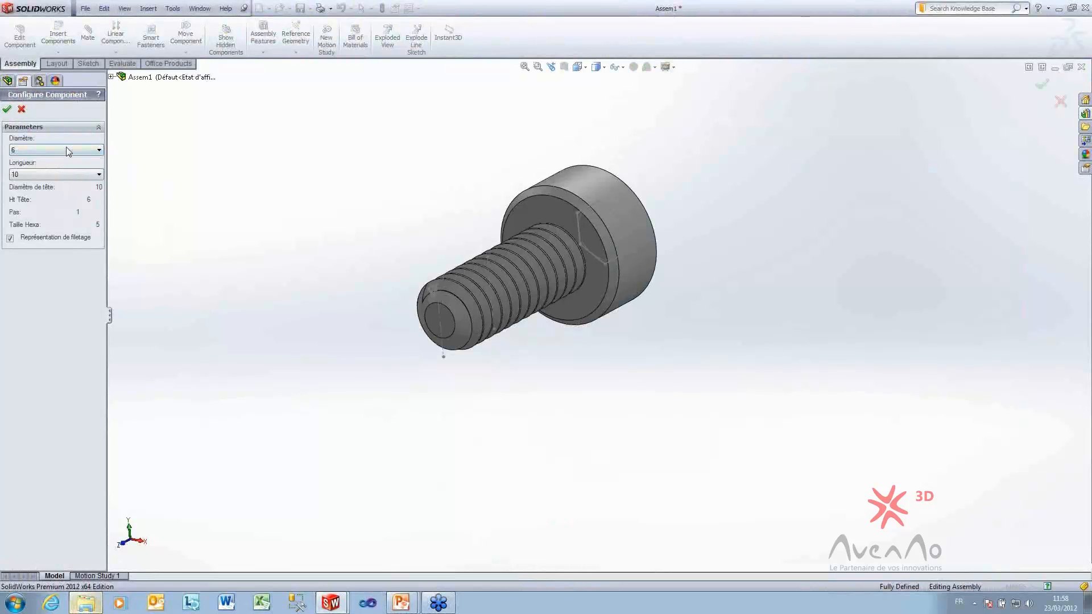
click(67, 150)
click(36, 173)
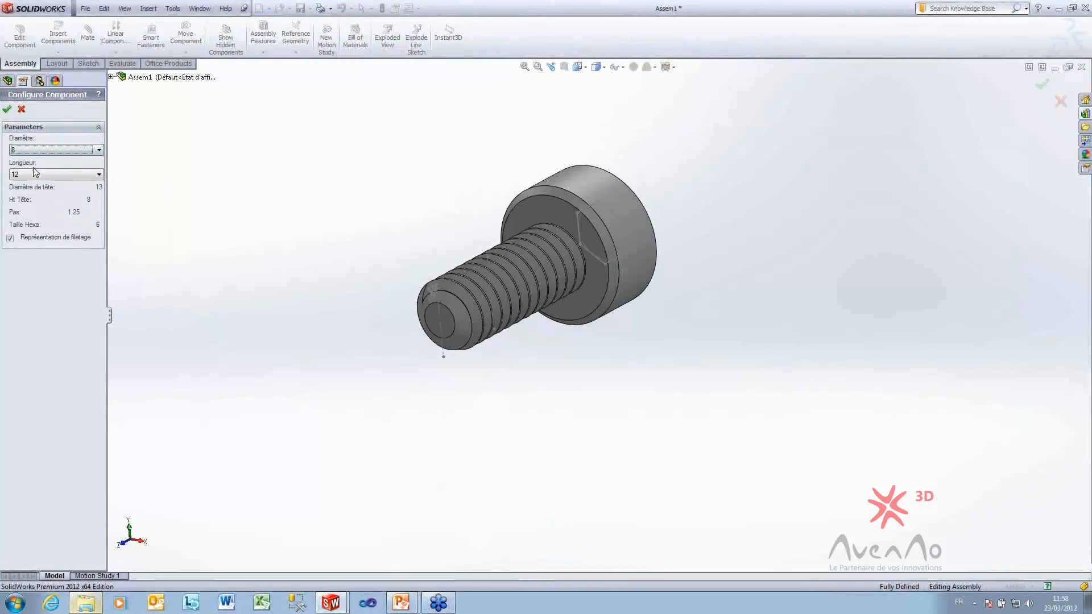
click(32, 172)
click(32, 211)
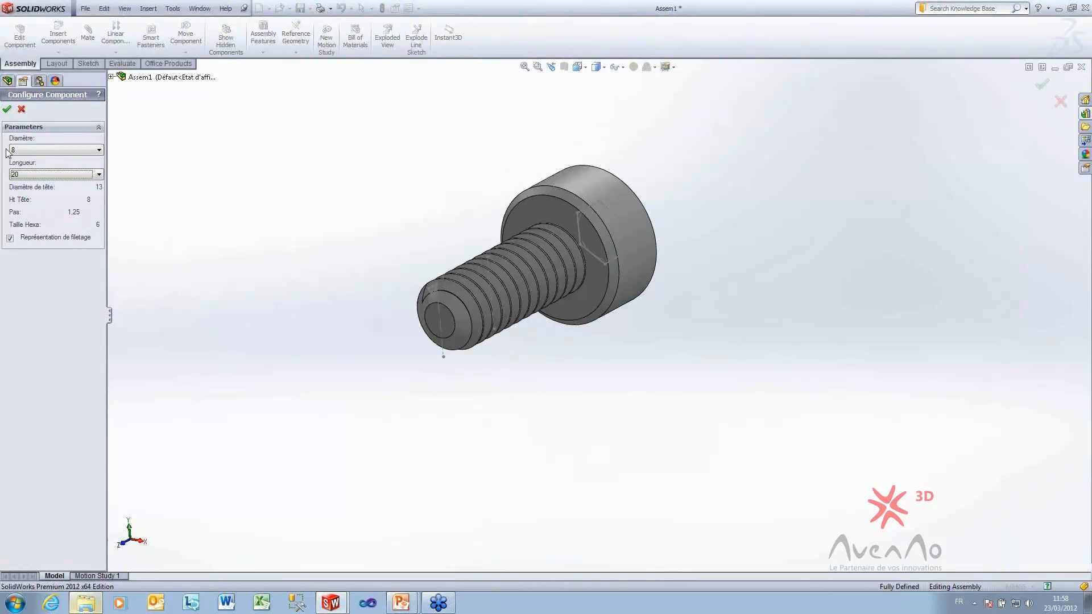
click(7, 109)
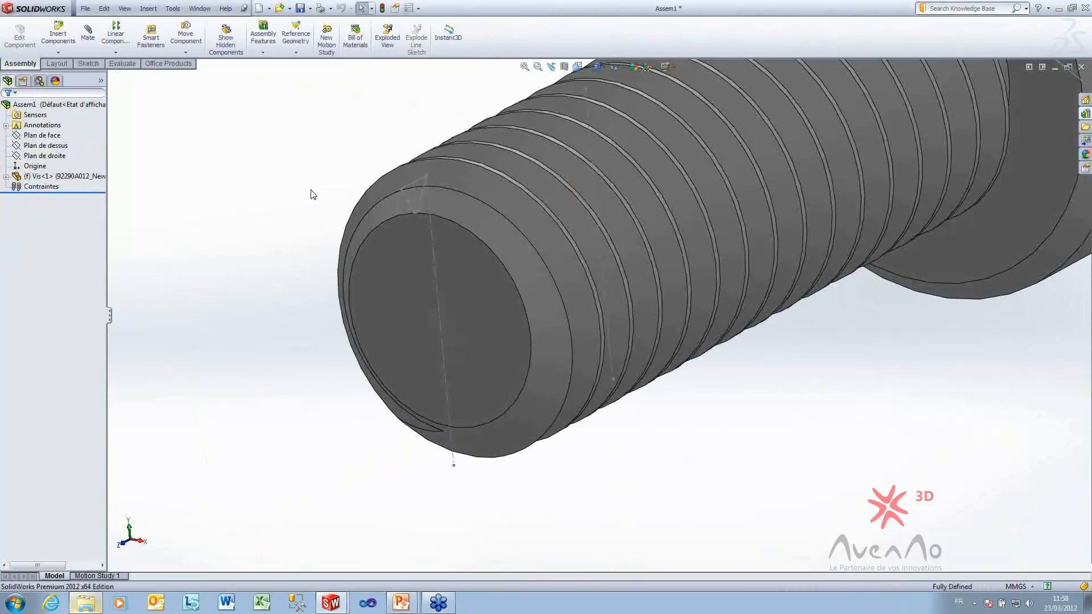
Reconfigure the Vis component with a Diamètre of 16 and a Longueur of 50, with Représentation de filetage disabled
key(f)
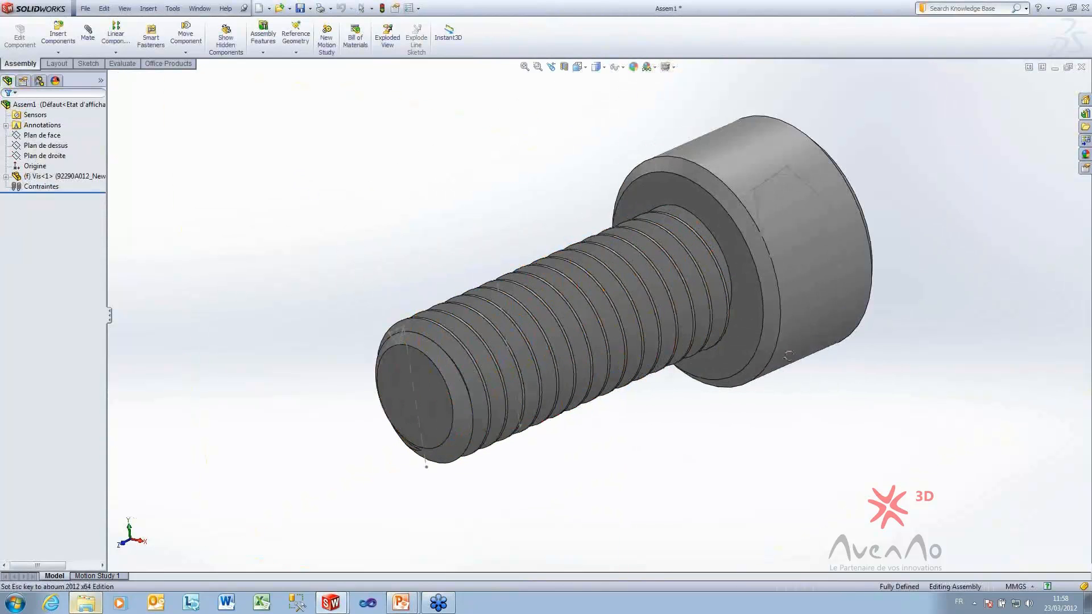
middle_drag(830, 350, 671, 369)
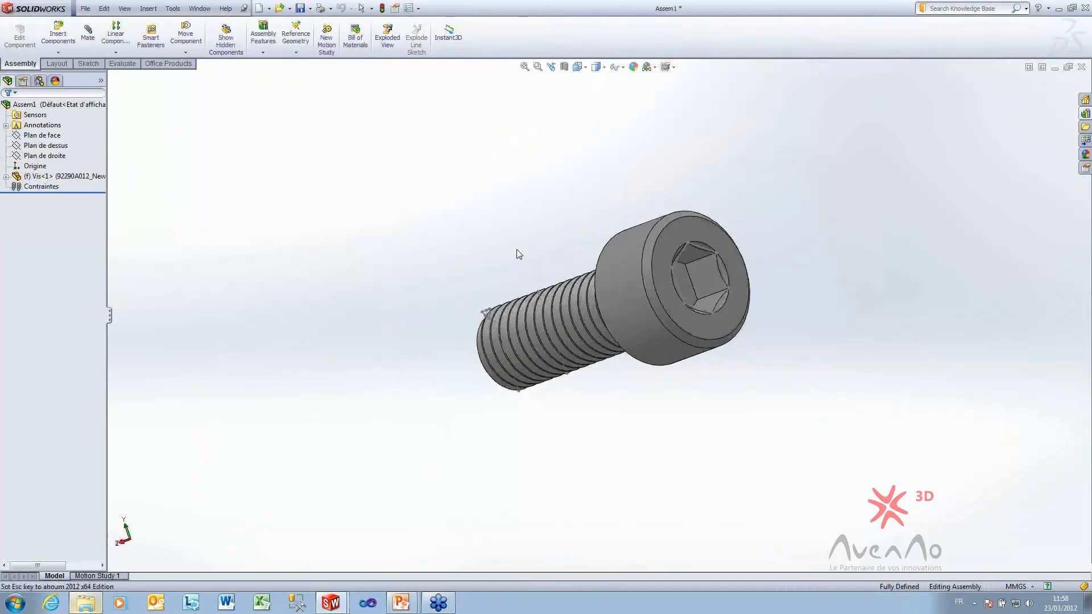
middle_drag(516, 249, 653, 304)
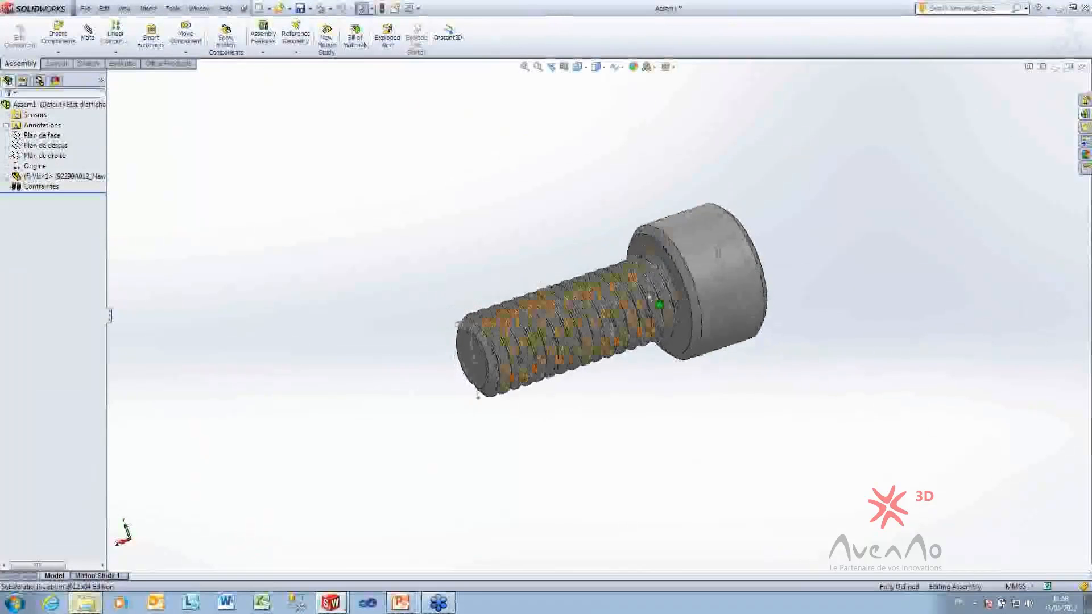
scroll(741, 312, up, 1)
scroll(741, 312, down, 1)
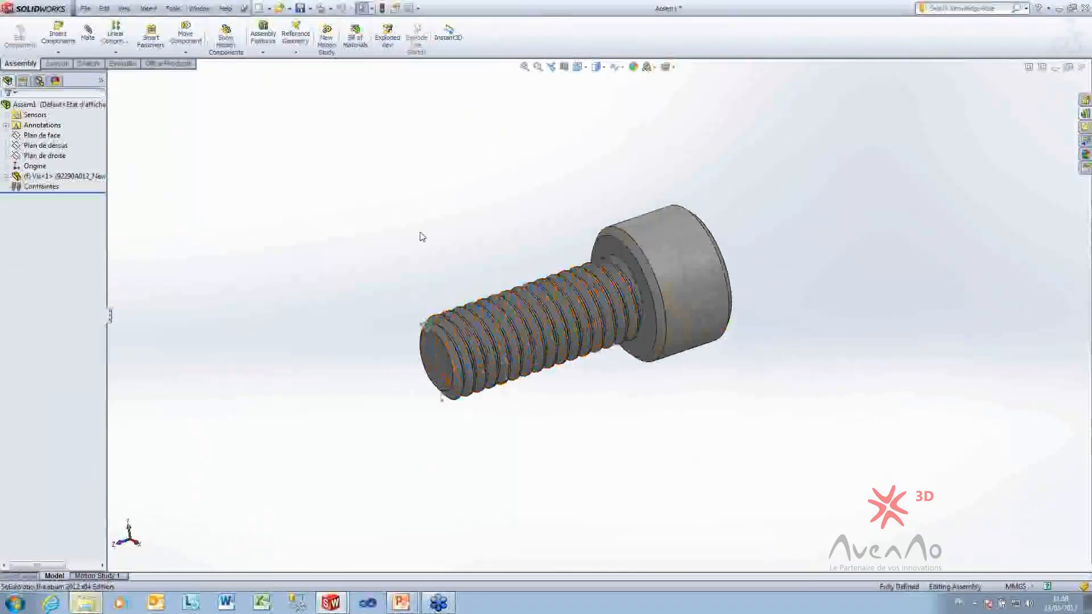
middle_drag(620, 349, 513, 277)
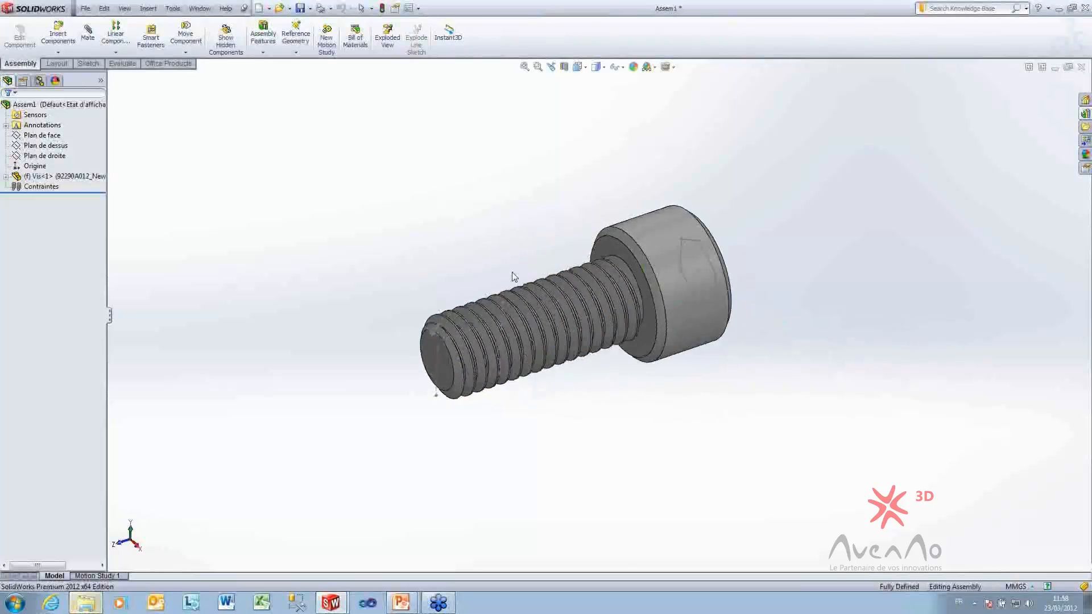
right_click(52, 178)
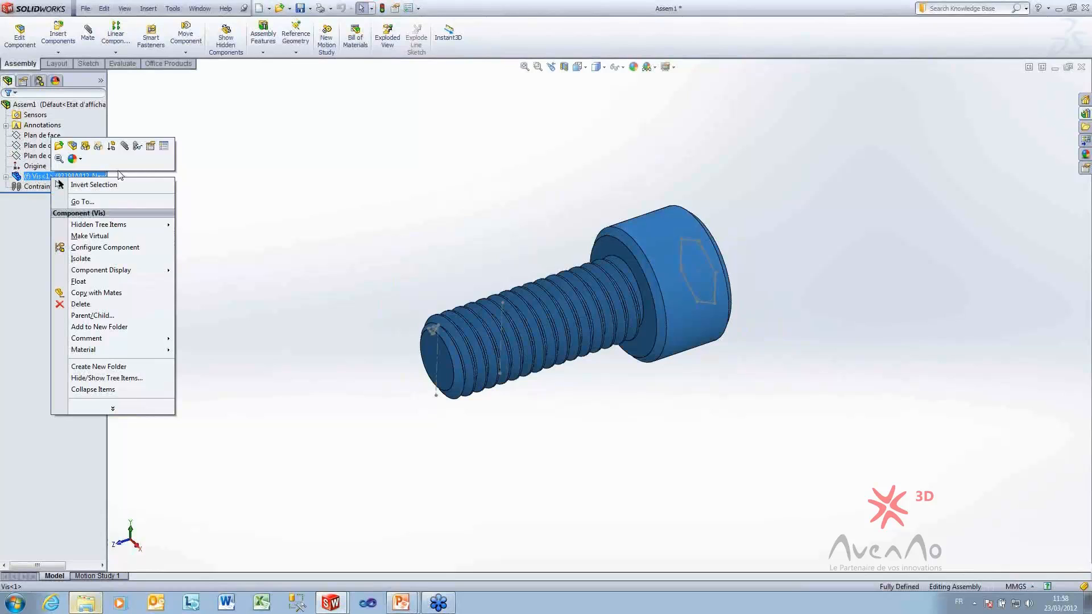
click(165, 149)
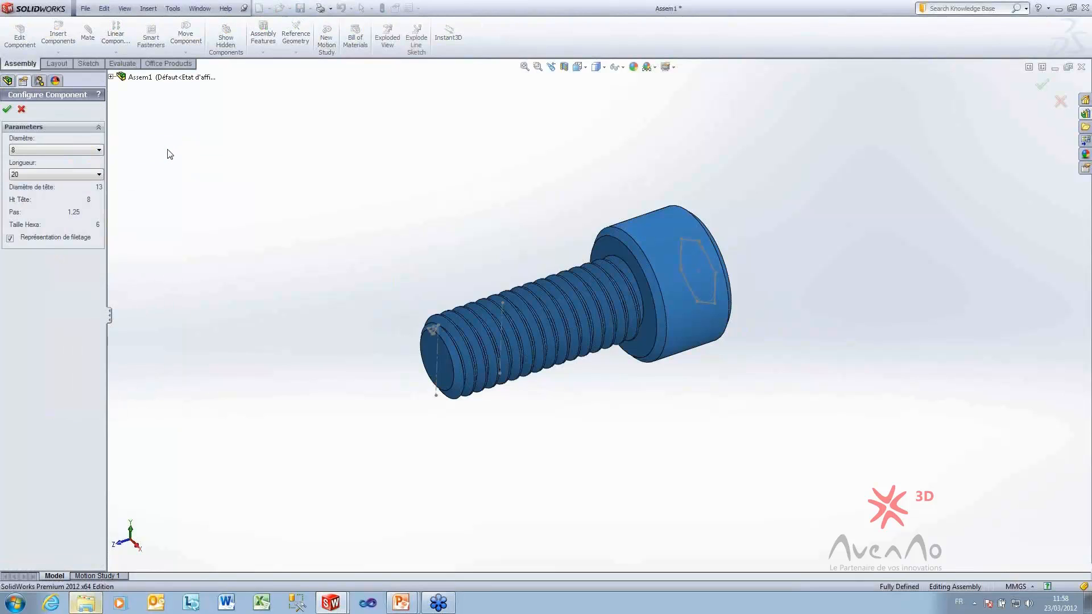
click(25, 151)
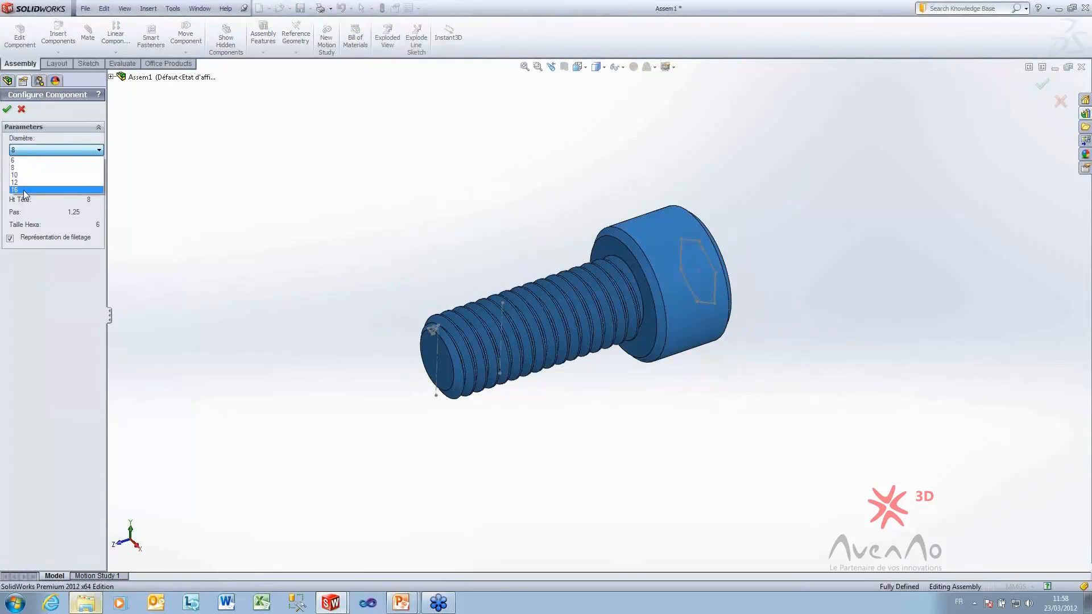
click(23, 190)
click(35, 173)
click(22, 221)
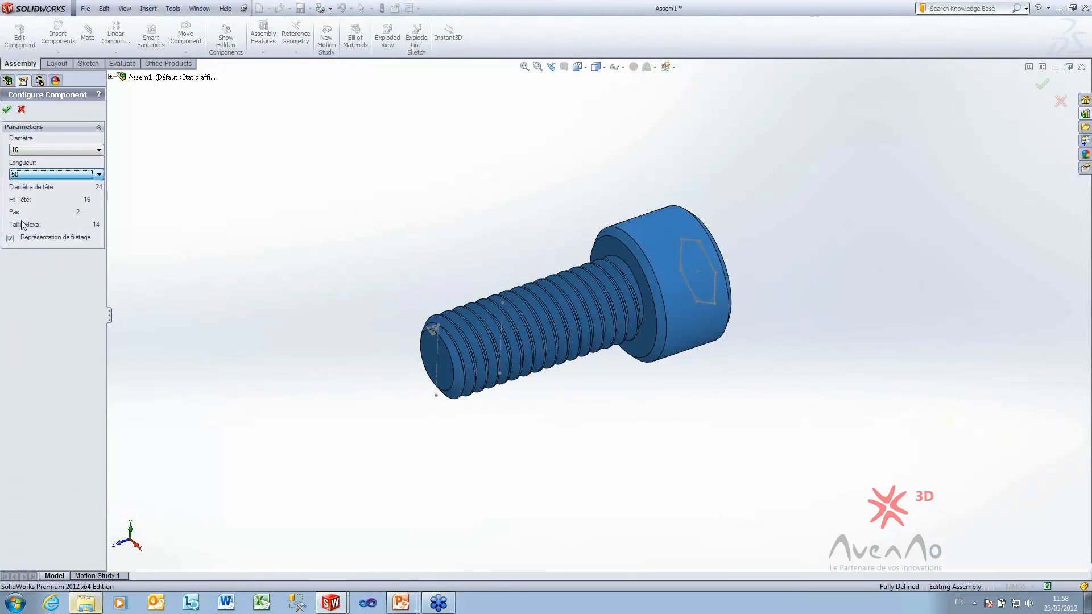
click(10, 236)
click(7, 108)
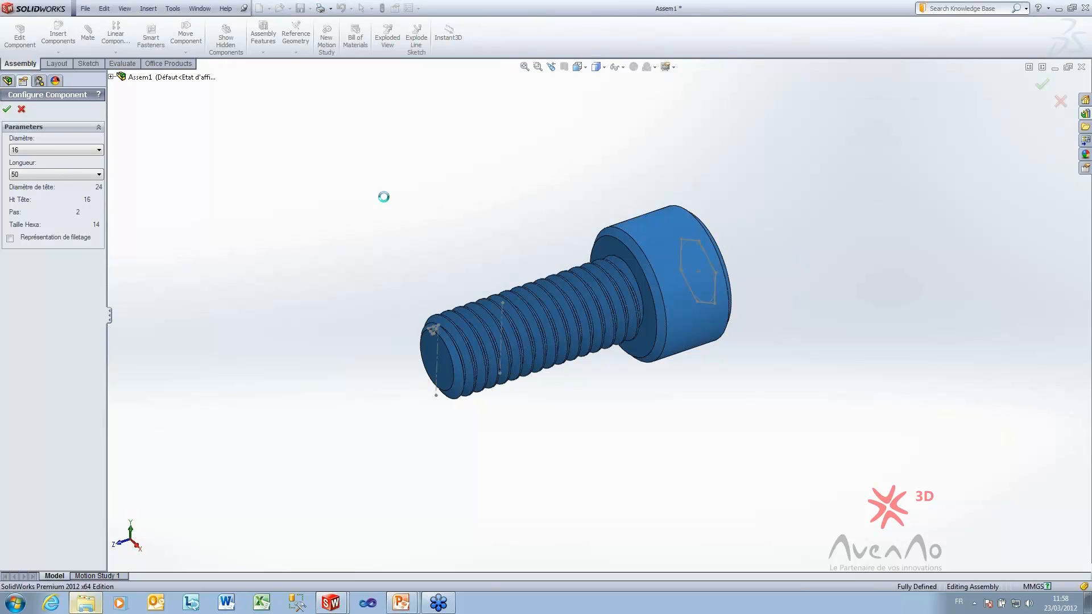
Close the assembly without saving it or the modified Vis part
scroll(377, 186, up, 5)
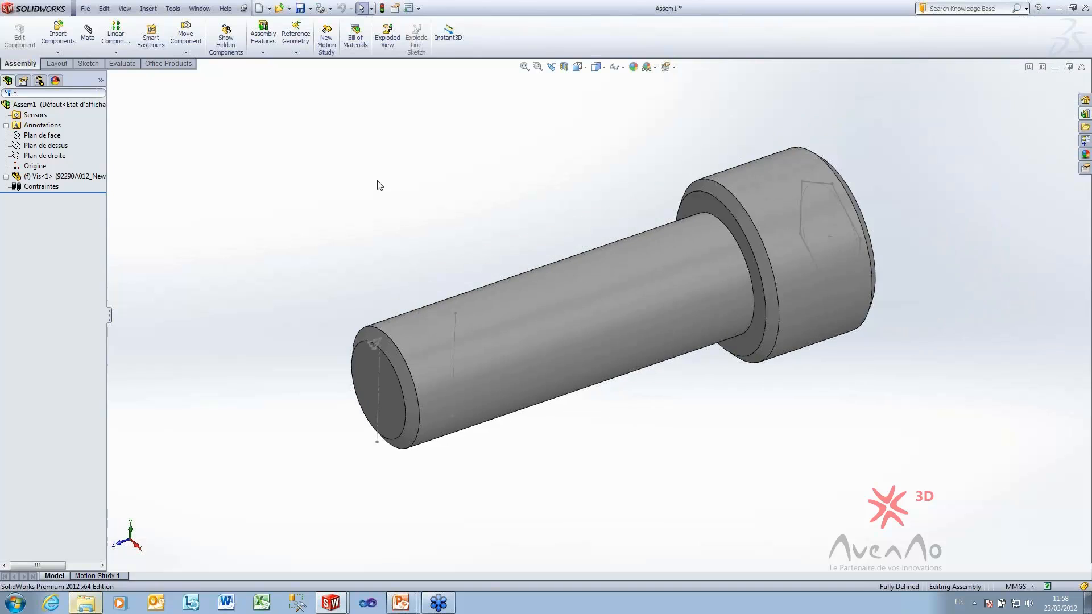
scroll(836, 409, up, 3)
middle_drag(709, 377, 583, 422)
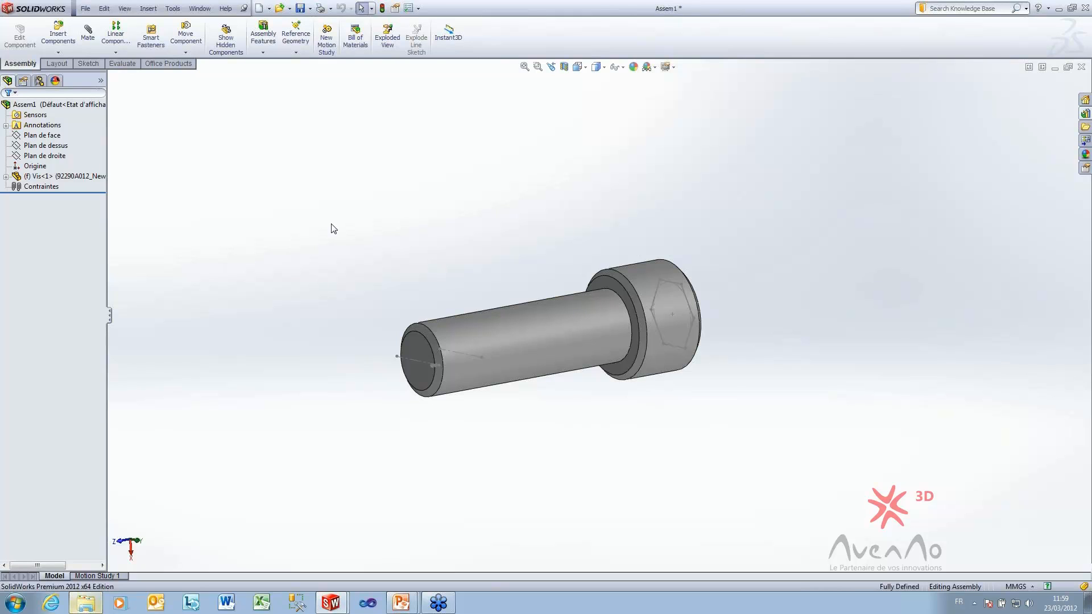
key(ctrl+w)
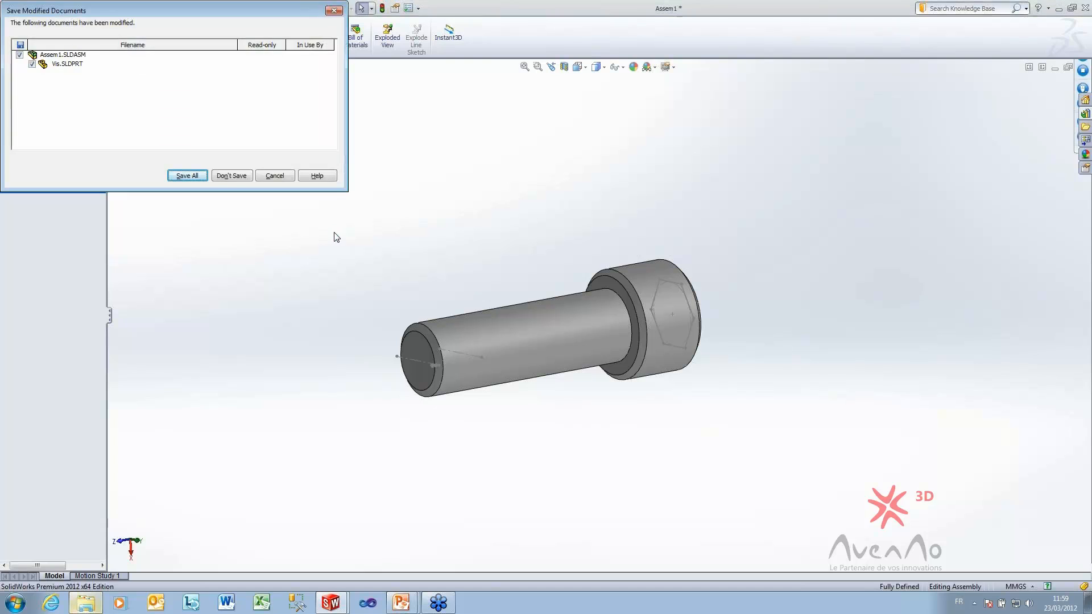
click(218, 176)
click(500, 317)
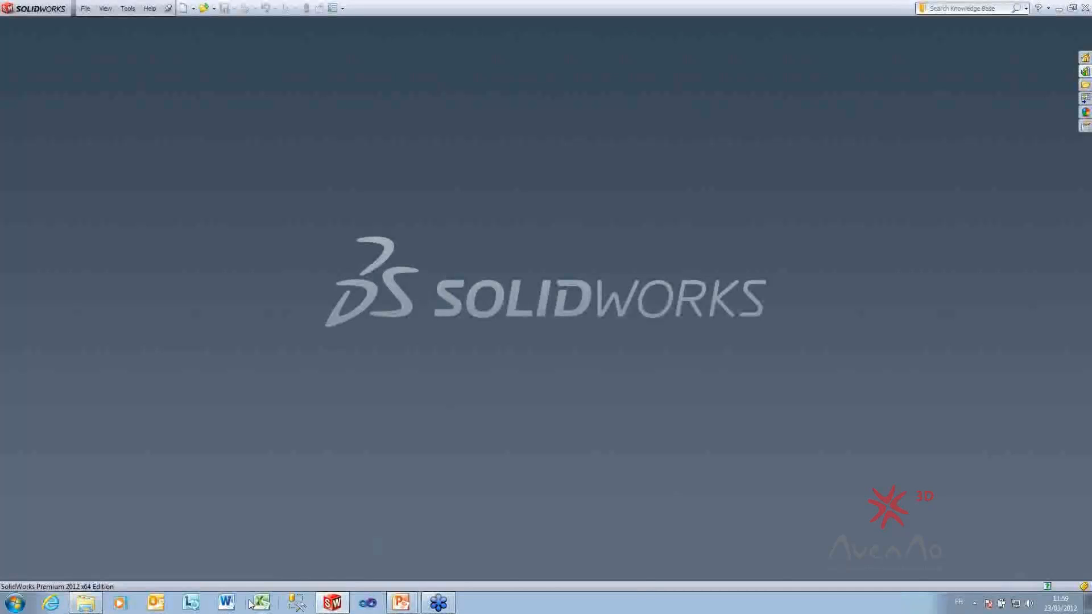
Switch to the WEBCAST 23032012 presentation in PowerPoint and bring up its running slideshow
click(411, 604)
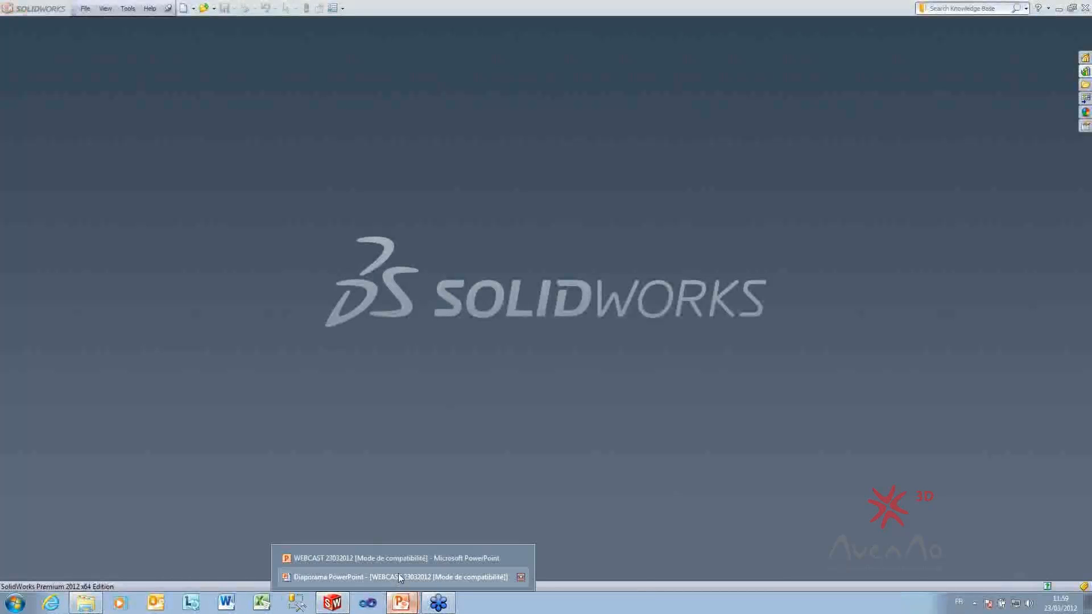
click(404, 560)
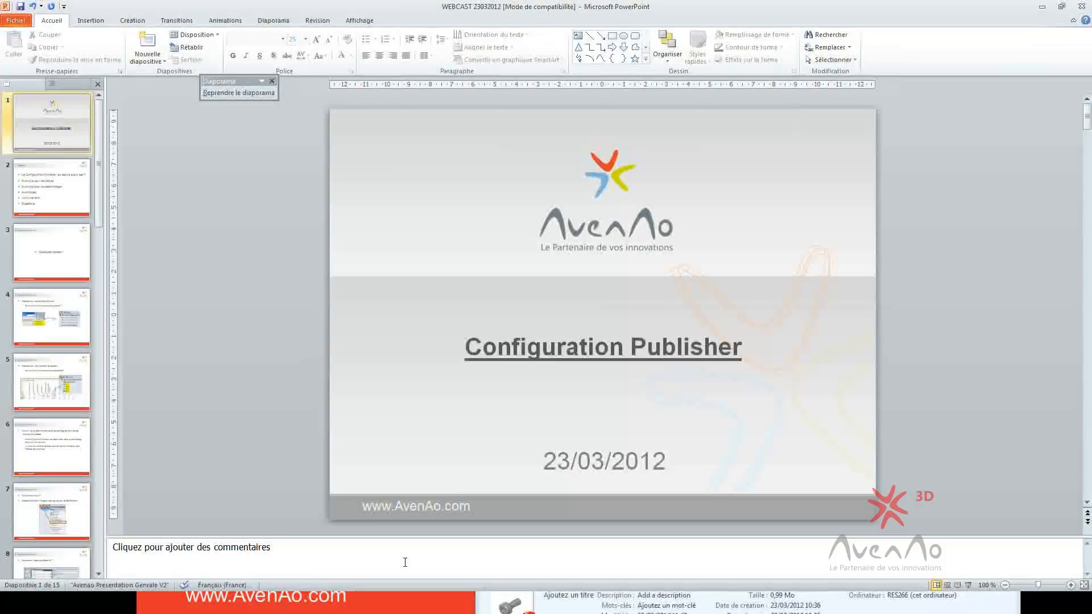
click(342, 606)
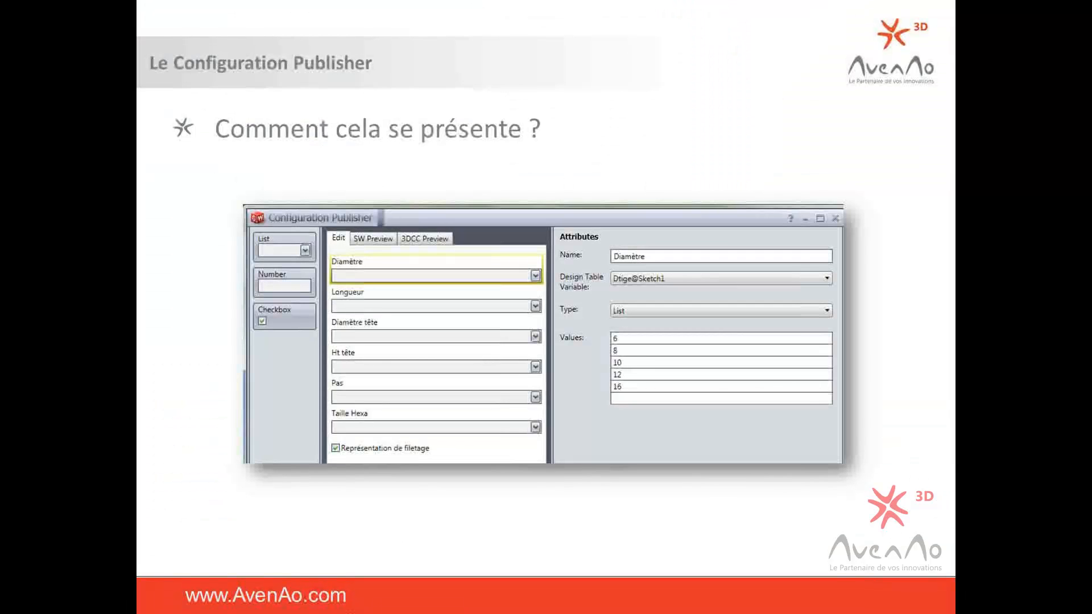
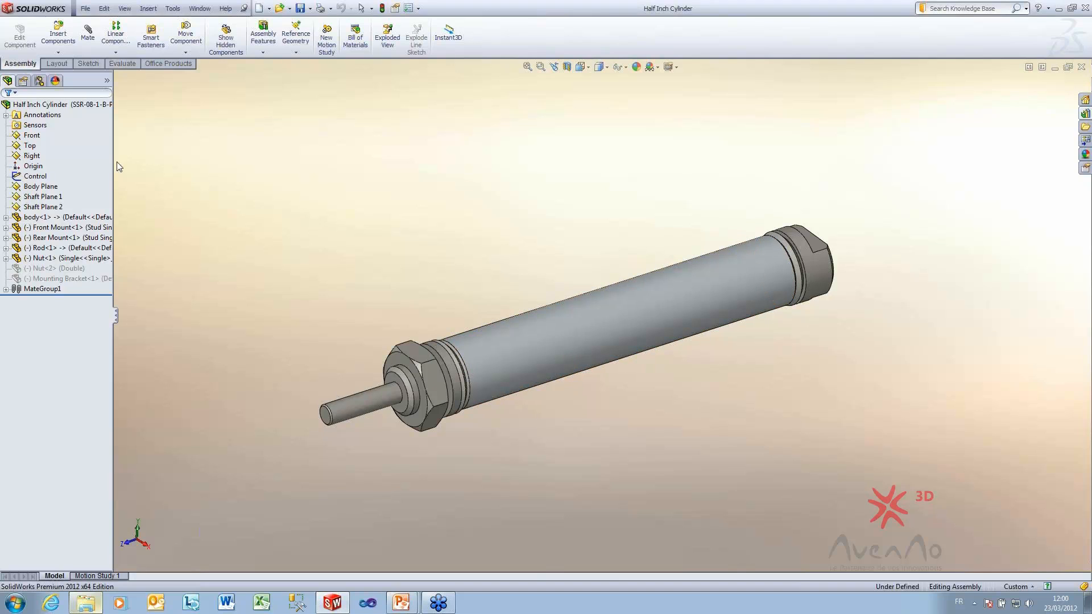
Check that the Half Inch Cylinder assembly has a design table, open the Configuration Publisher for it and move its window clear of the configuration tree
click(39, 80)
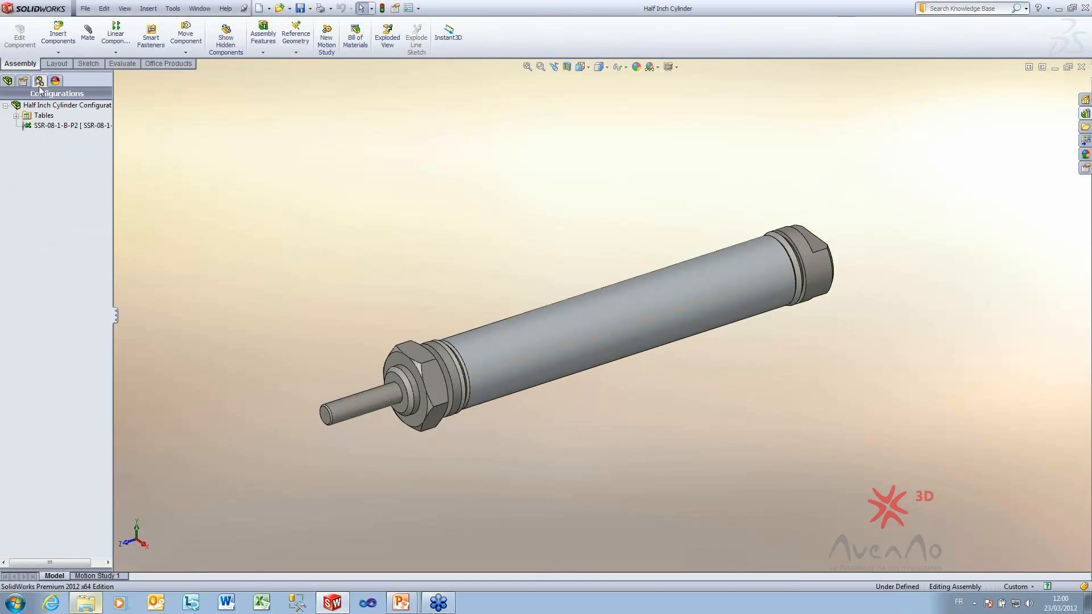
click(16, 116)
click(55, 126)
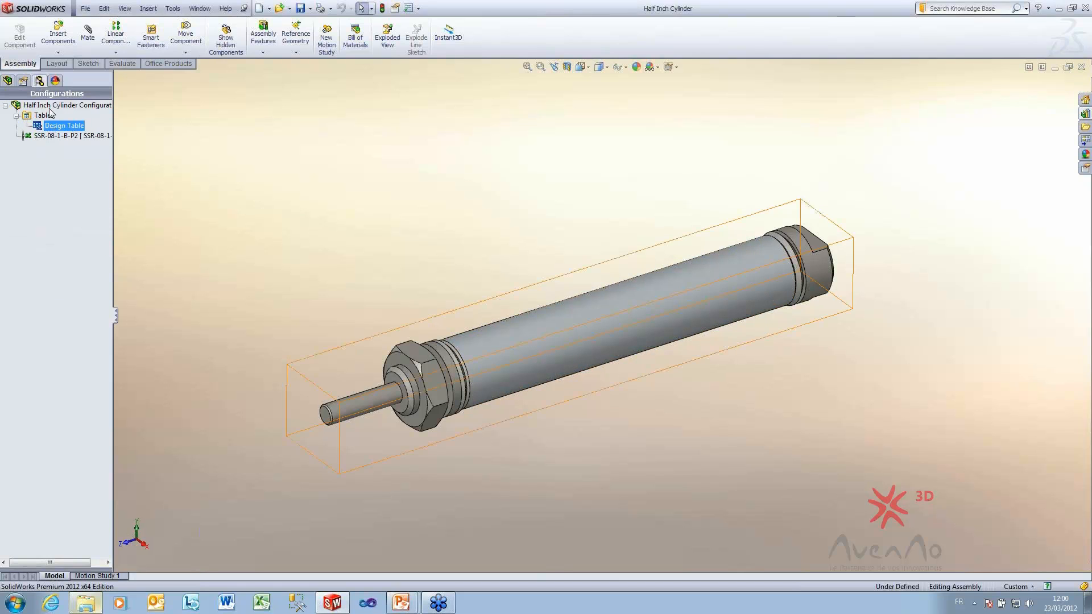
right_click(50, 105)
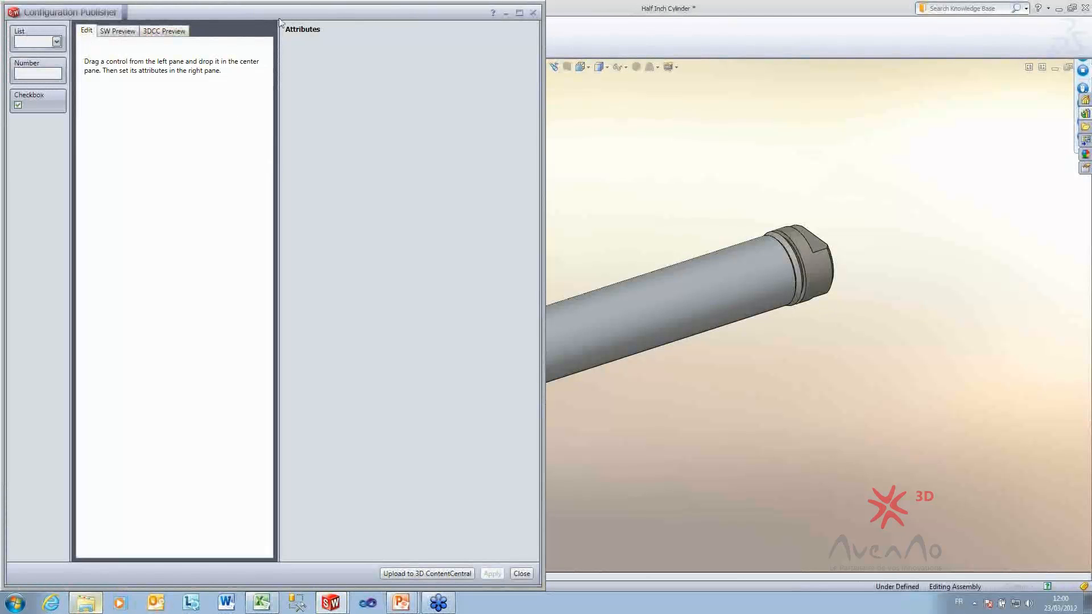
drag(284, 16, 455, 75)
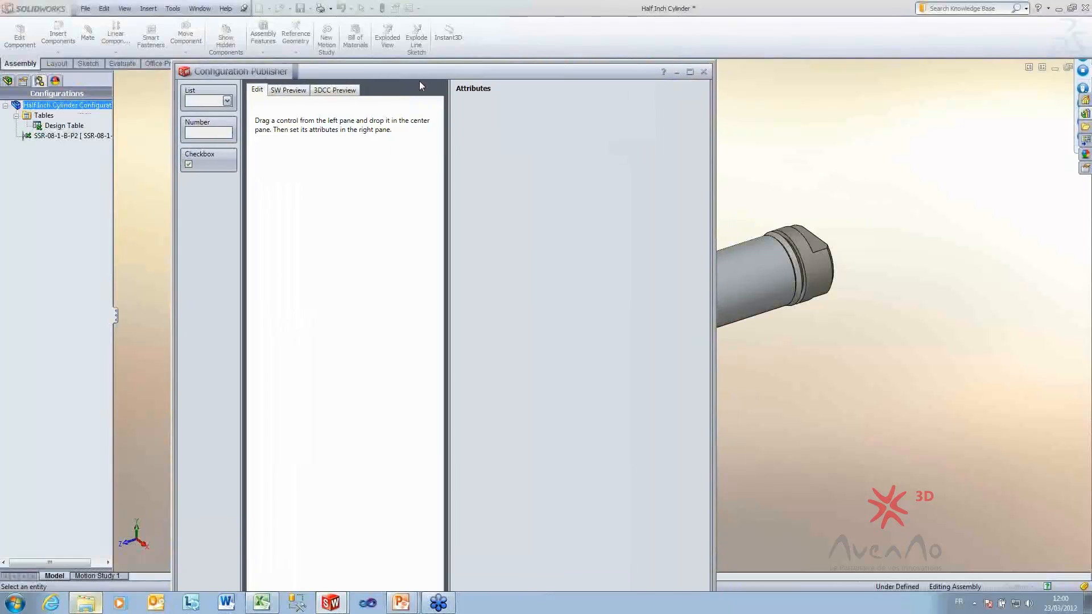
Add a list control to the form, link it to the $PRP@Cylinder Type variable and name it Type de cylindre
drag(218, 101, 312, 163)
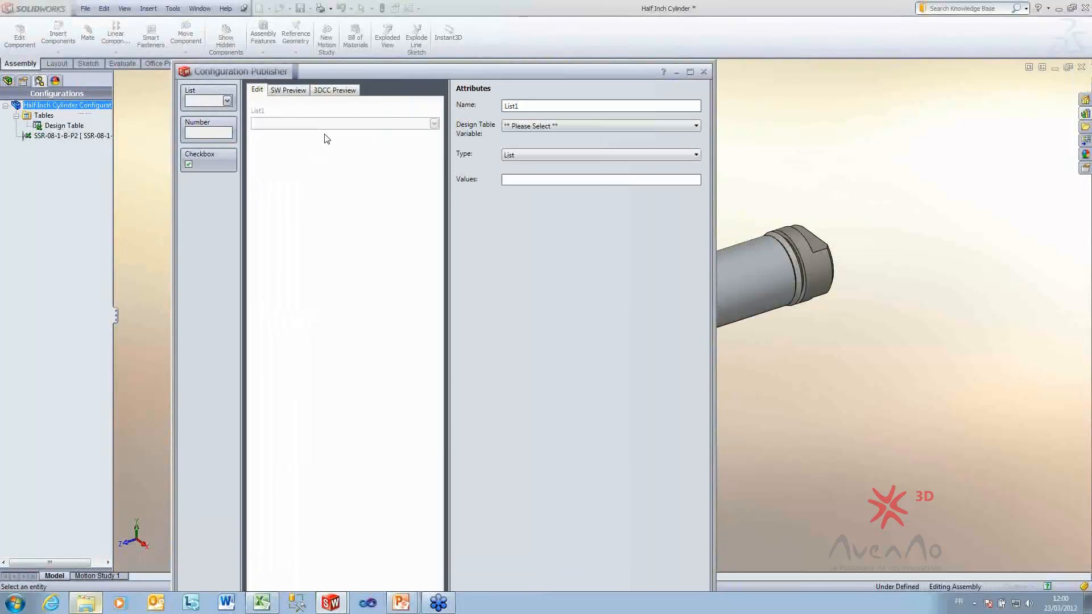
click(533, 126)
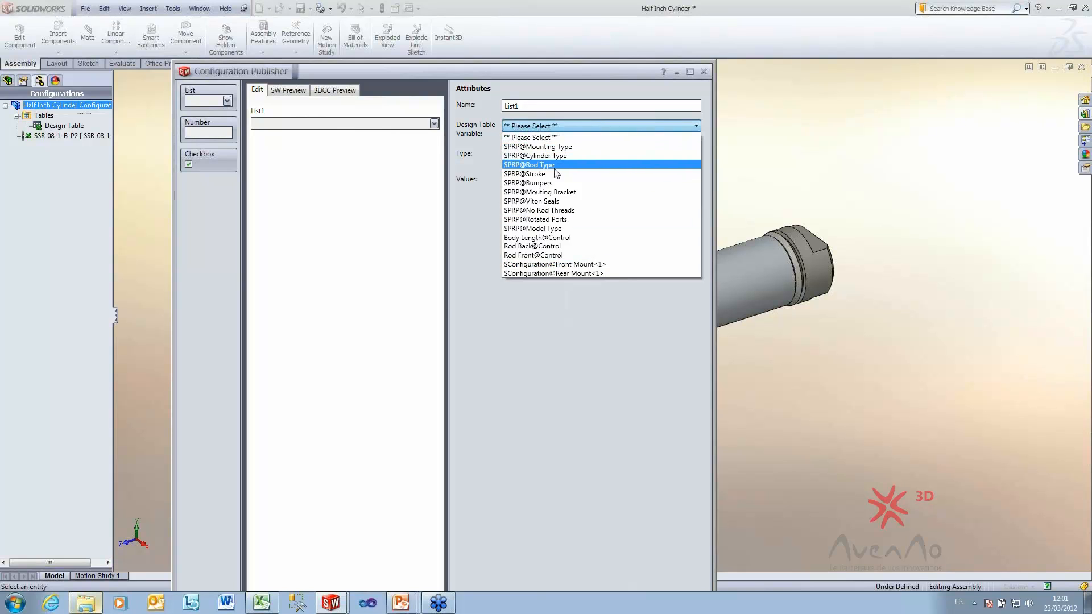
click(534, 164)
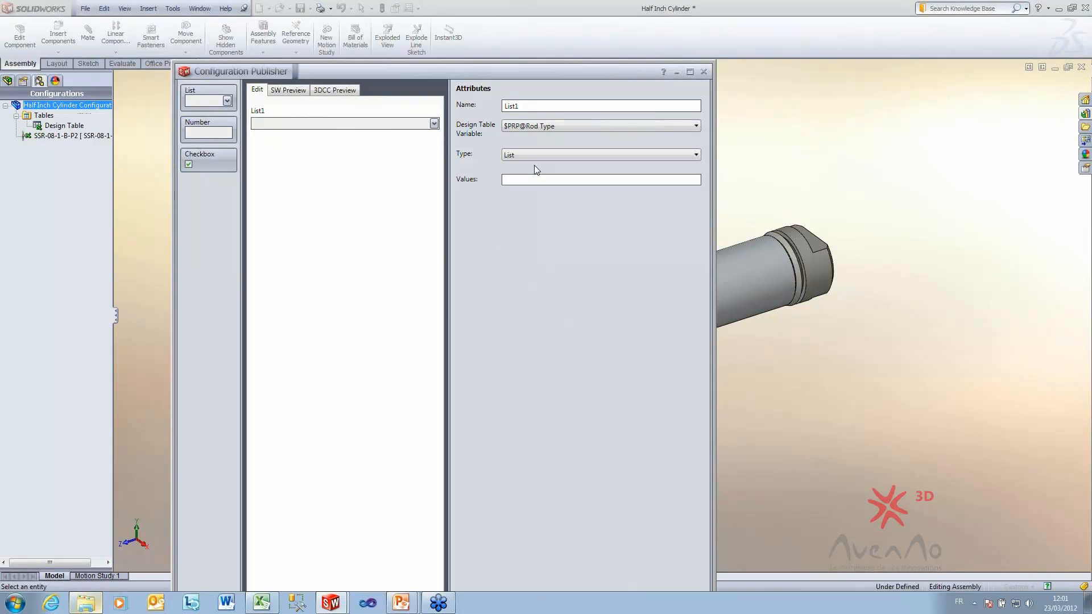
click(532, 130)
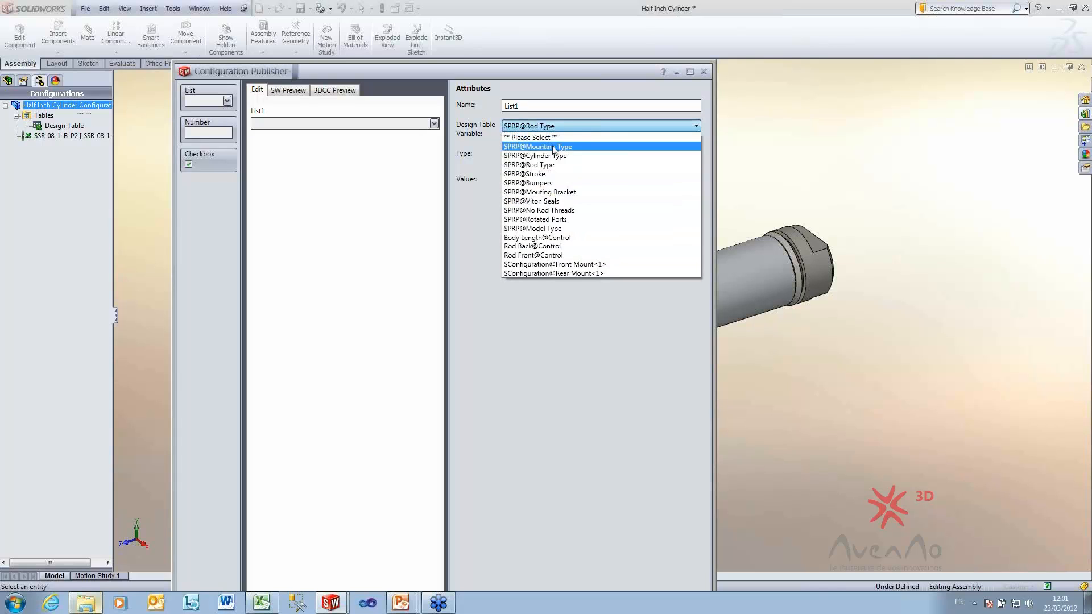
click(555, 160)
key(ctrl+a)
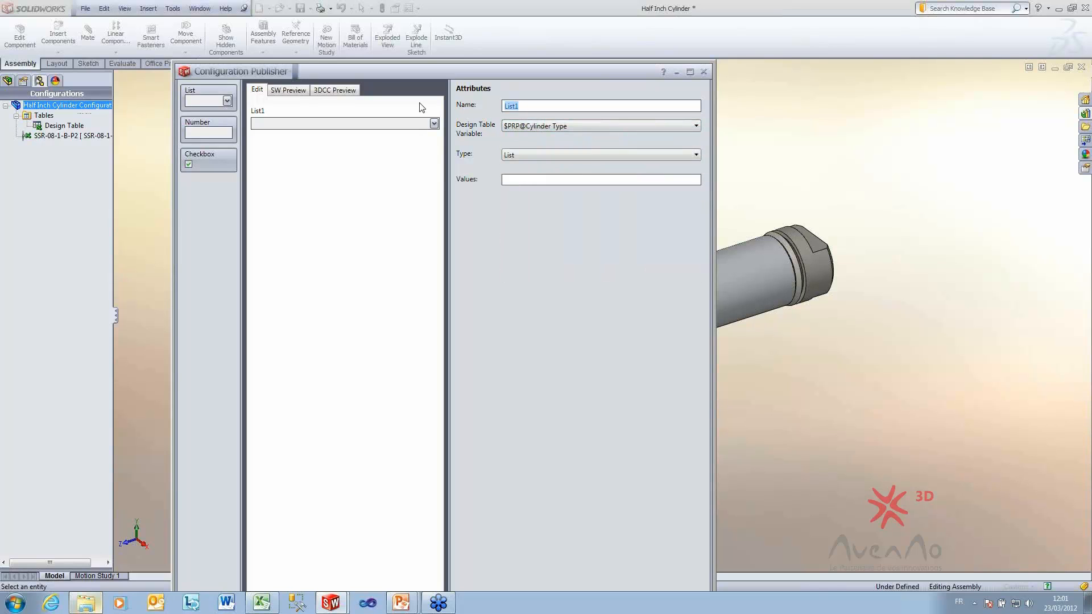
text(Type de)
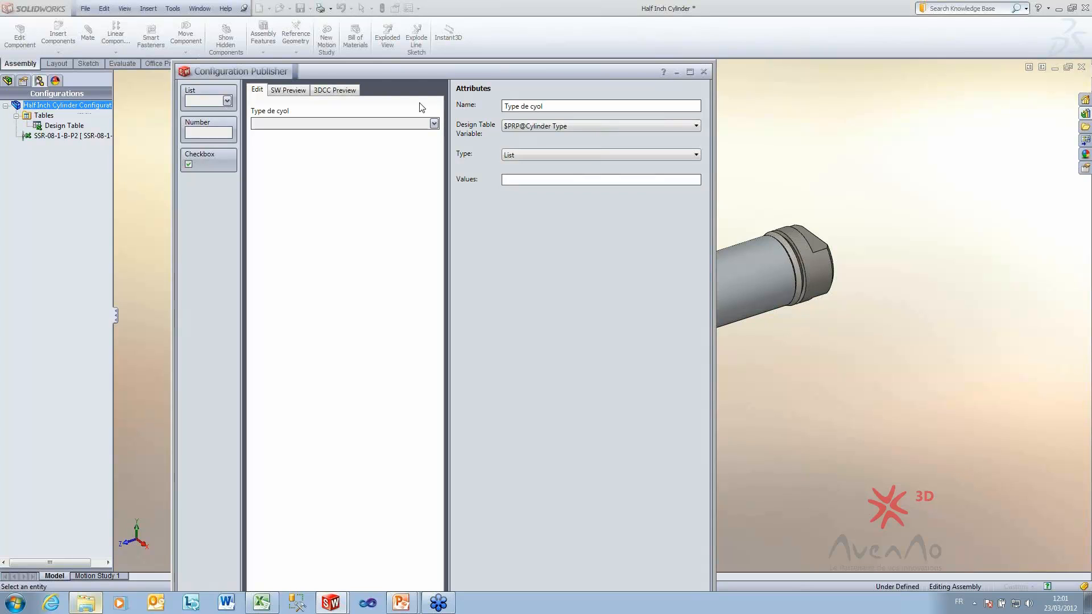
text( cylindre)
Keep List as the type of the Type de cylindre control and make its values ready for entry
click(519, 153)
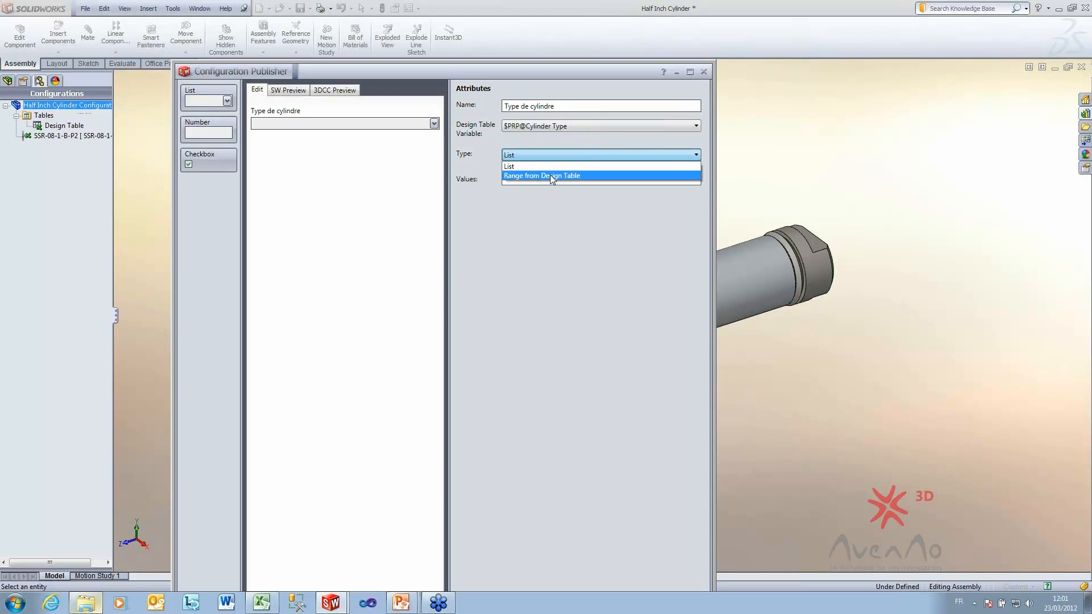
click(535, 168)
click(538, 182)
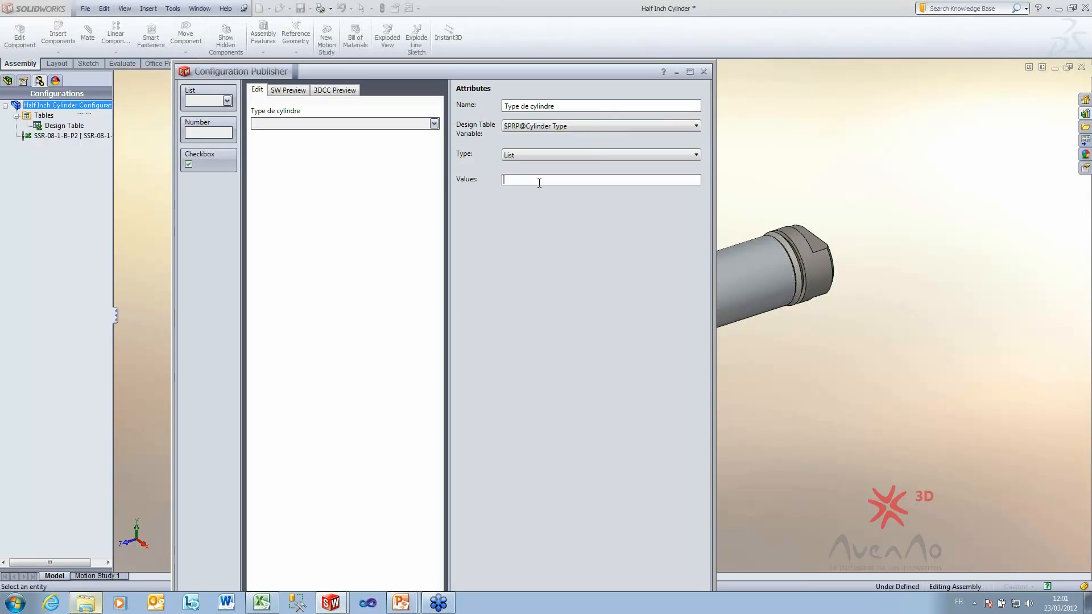
Open the Données workbook in Excel and arrange it side by side with the Configuration Publisher window, with the file browser minimized
click(86, 602)
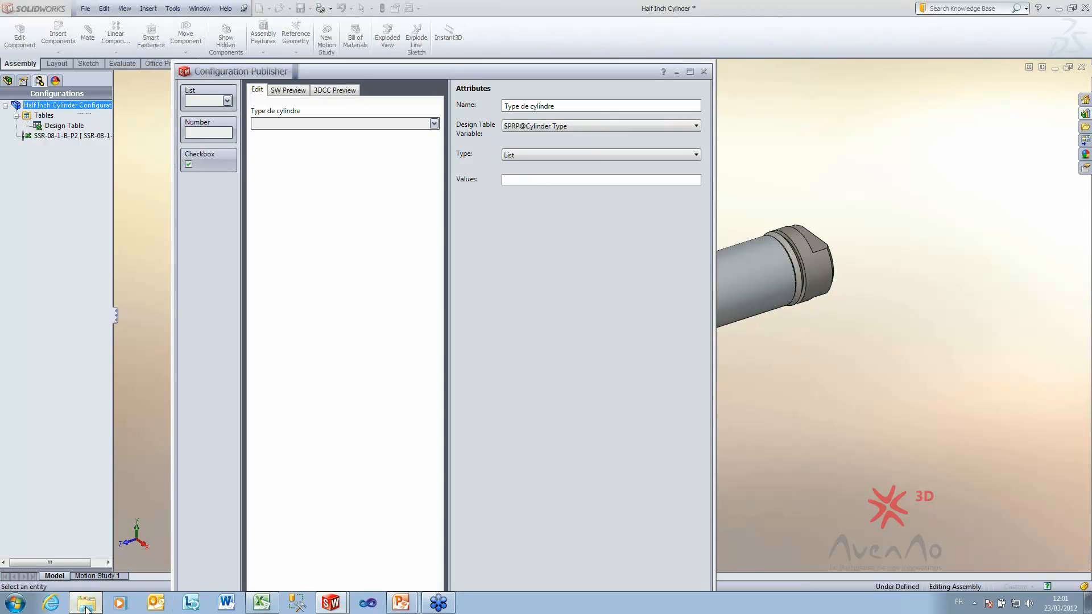
double_click(664, 224)
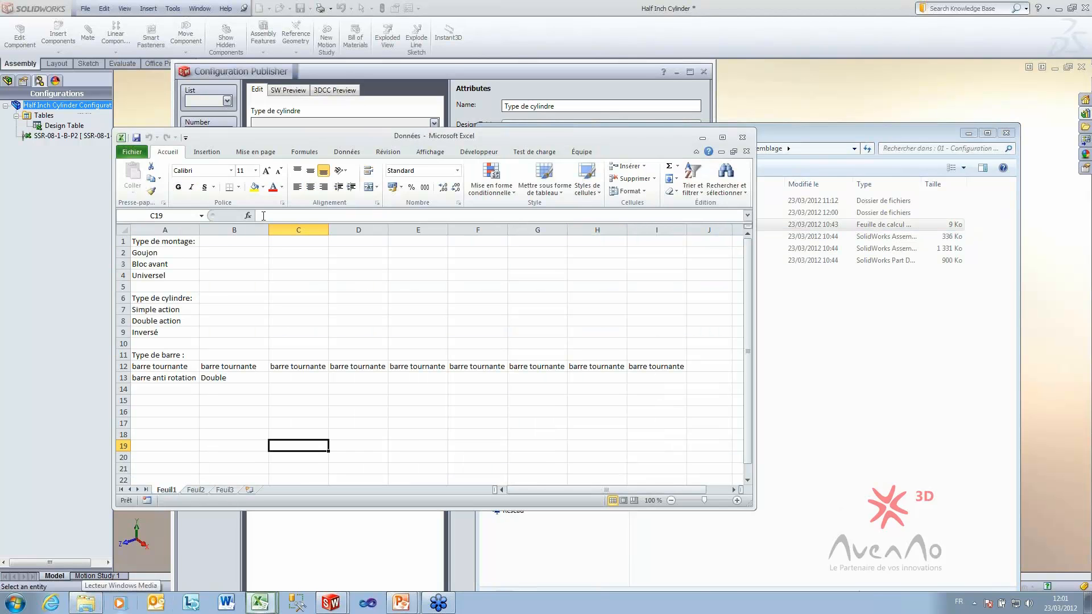
drag(354, 136, 1091, 165)
right_click(501, 135)
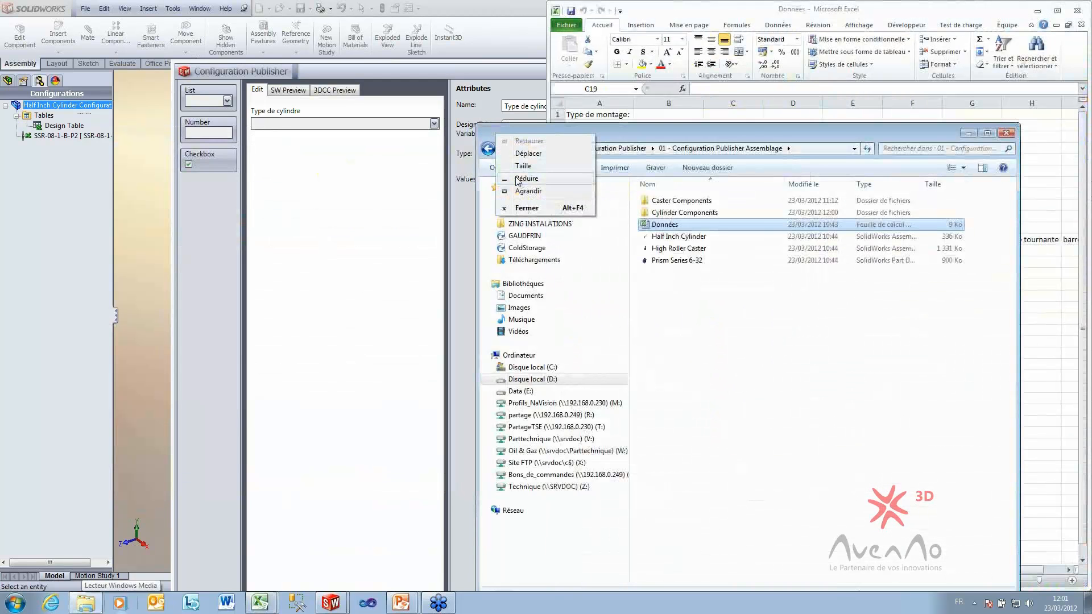
click(516, 179)
drag(384, 67, 0, 74)
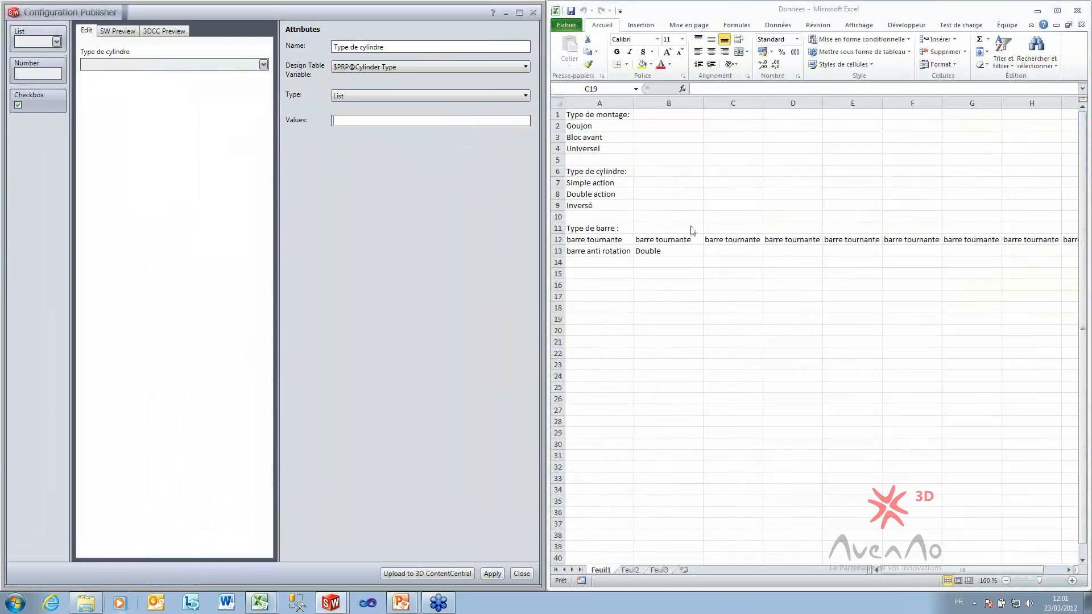
click(626, 204)
Relink the list to $PRP@Mounting Type, rename it Type de montage and copy in Goujon, Bloc avant and Universel from the workbook as values
drag(581, 128, 586, 148)
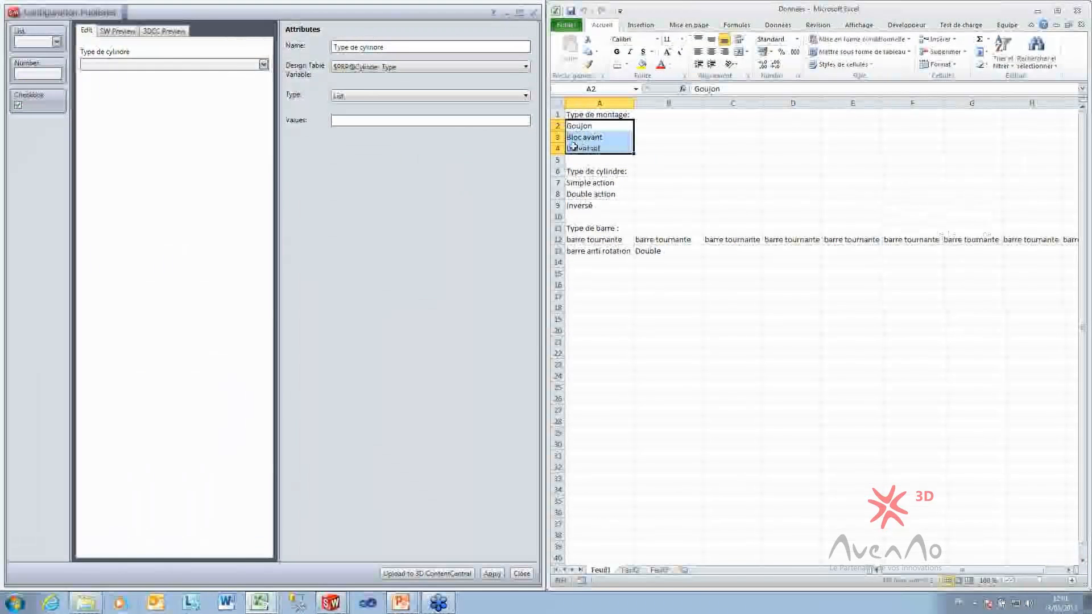
key(ctrl+c)
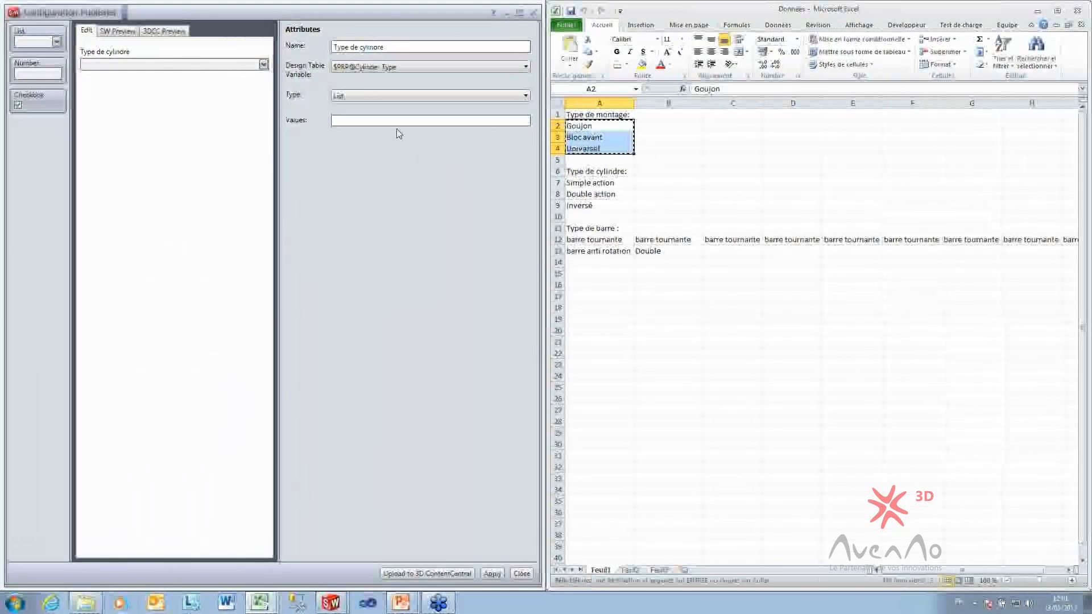
click(382, 66)
click(366, 85)
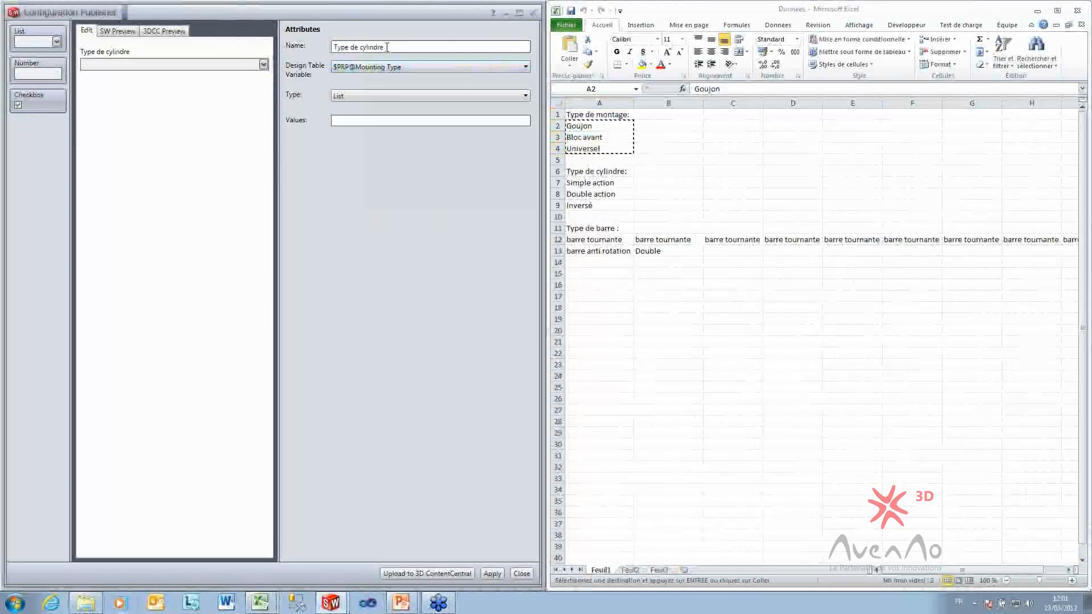
double_click(373, 47)
text(montage)
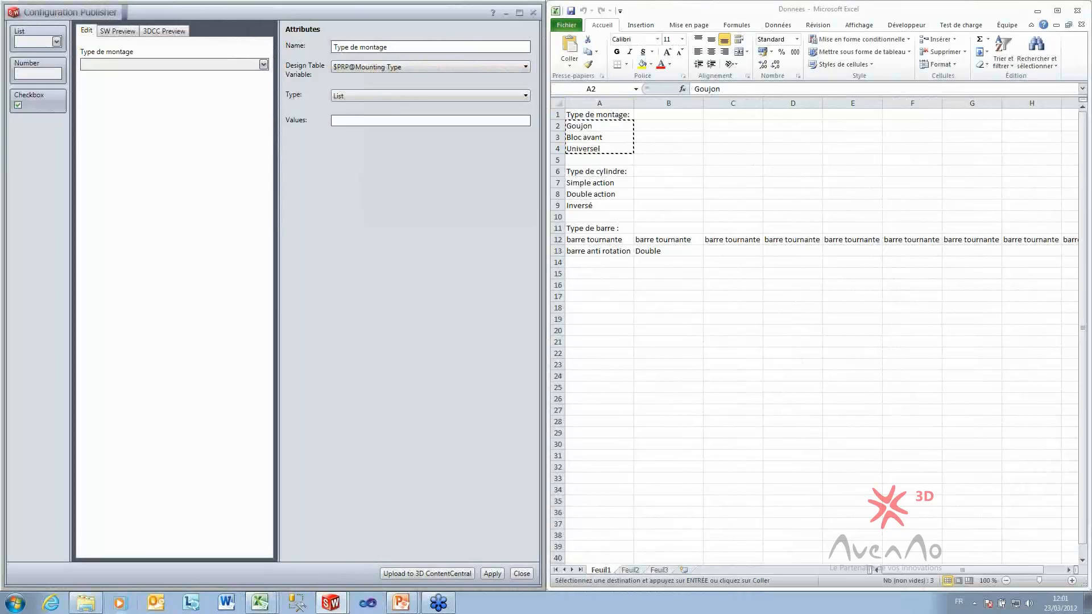
key(ctrl+v)
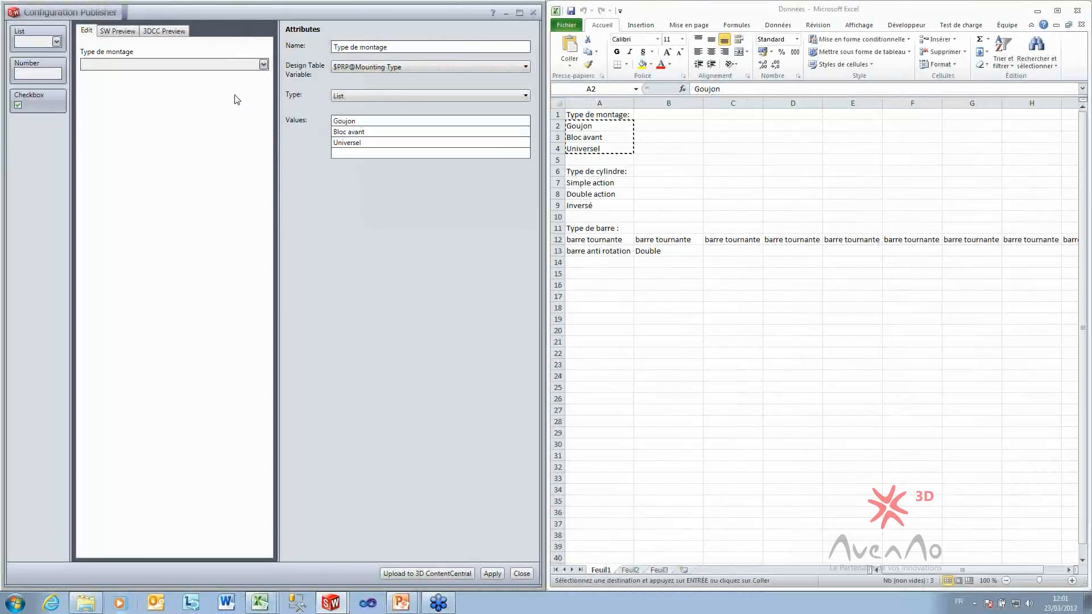
Add a second list control named Type de cylindre, linked to $PRP@Cylinder Type and with the type List
drag(35, 33, 107, 97)
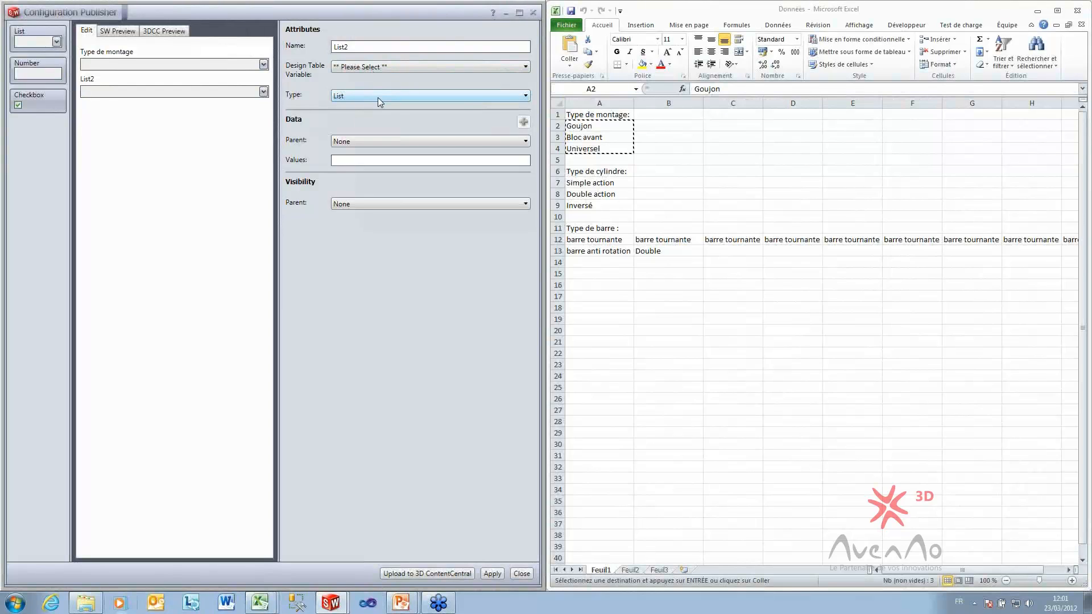
double_click(355, 49)
text(Type de cylindre)
click(338, 67)
click(377, 96)
click(356, 97)
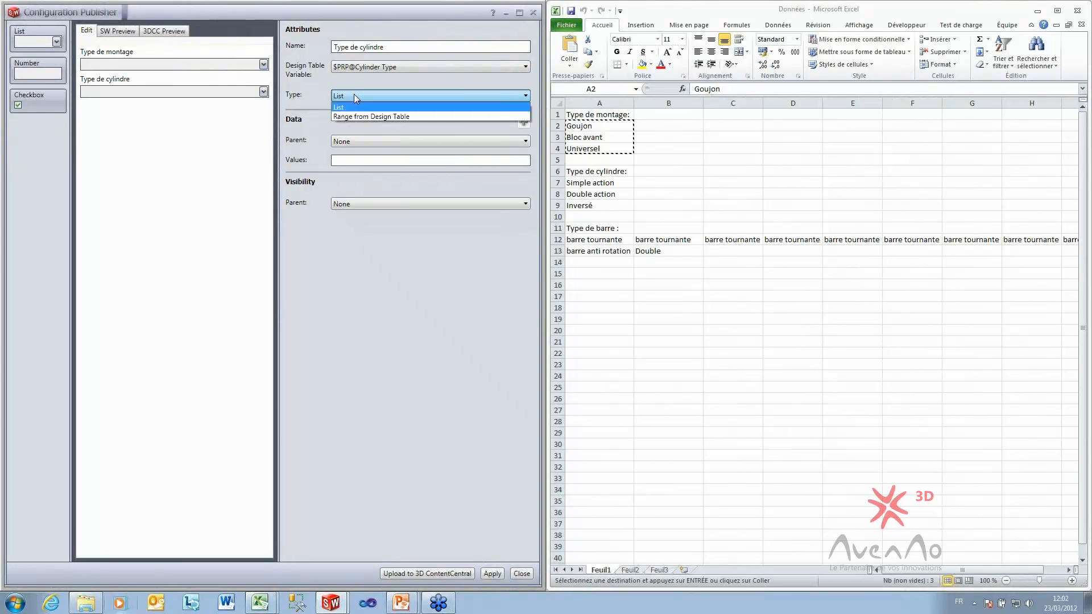
click(356, 108)
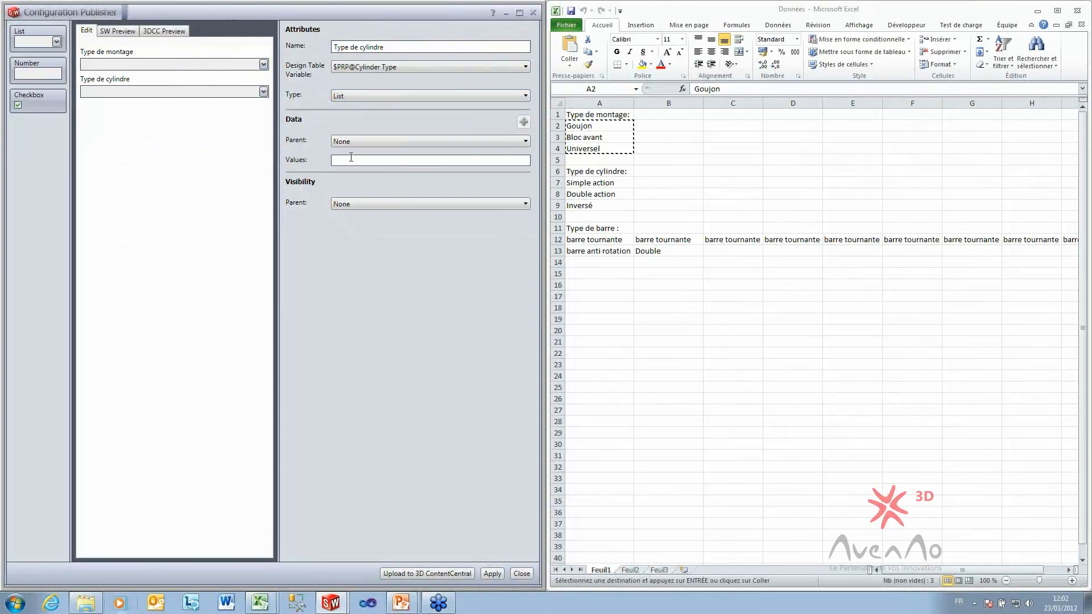
Fill the Type de cylindre values with Simple action, Double action and Inversé copied from the workbook
drag(597, 181, 585, 209)
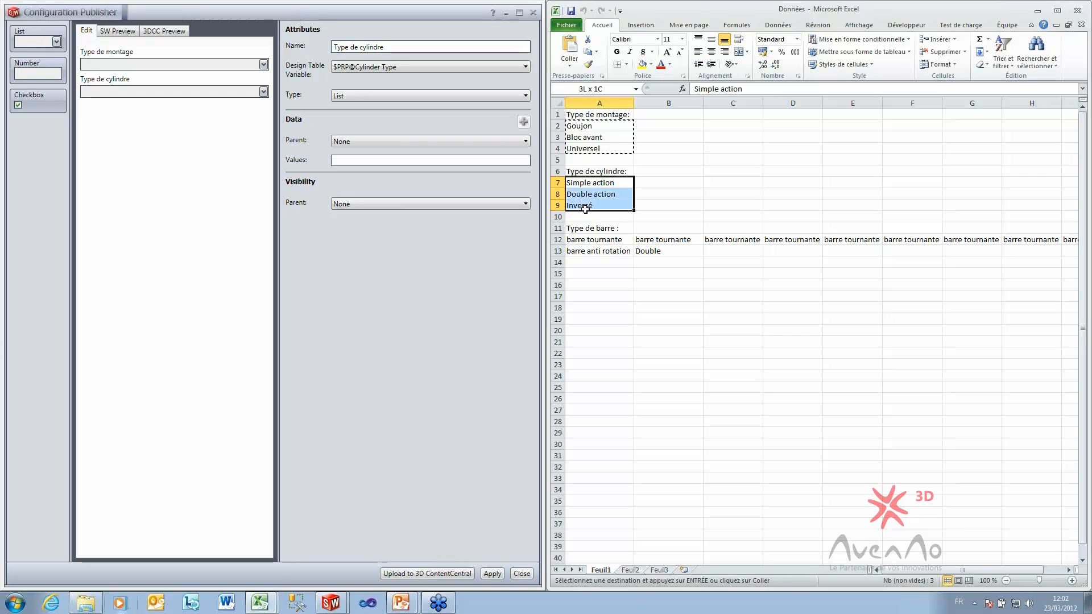
key(ctrl+c)
click(350, 162)
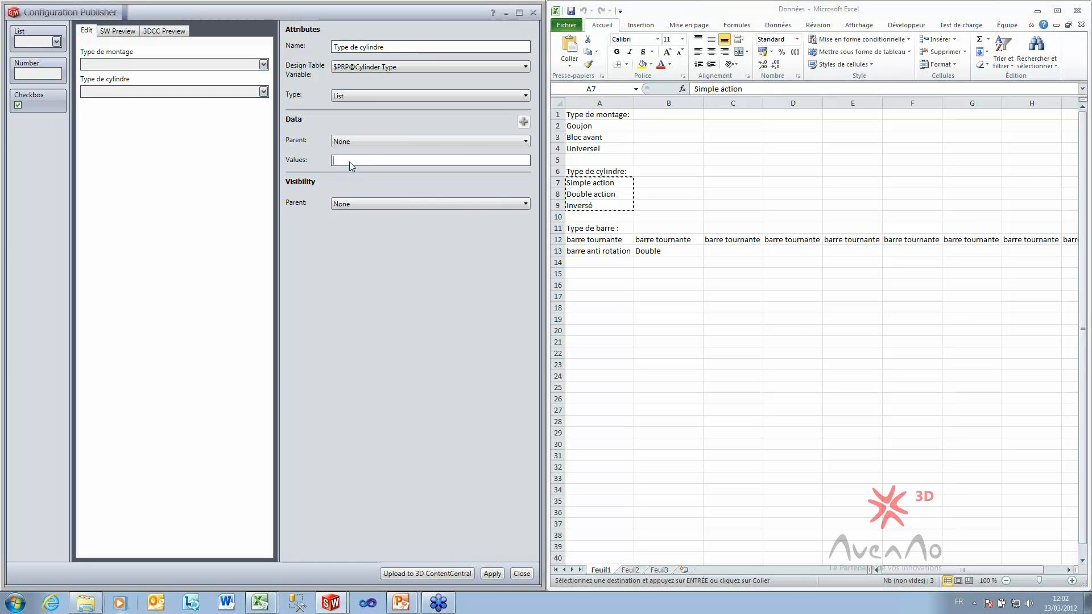
key(ctrl+v)
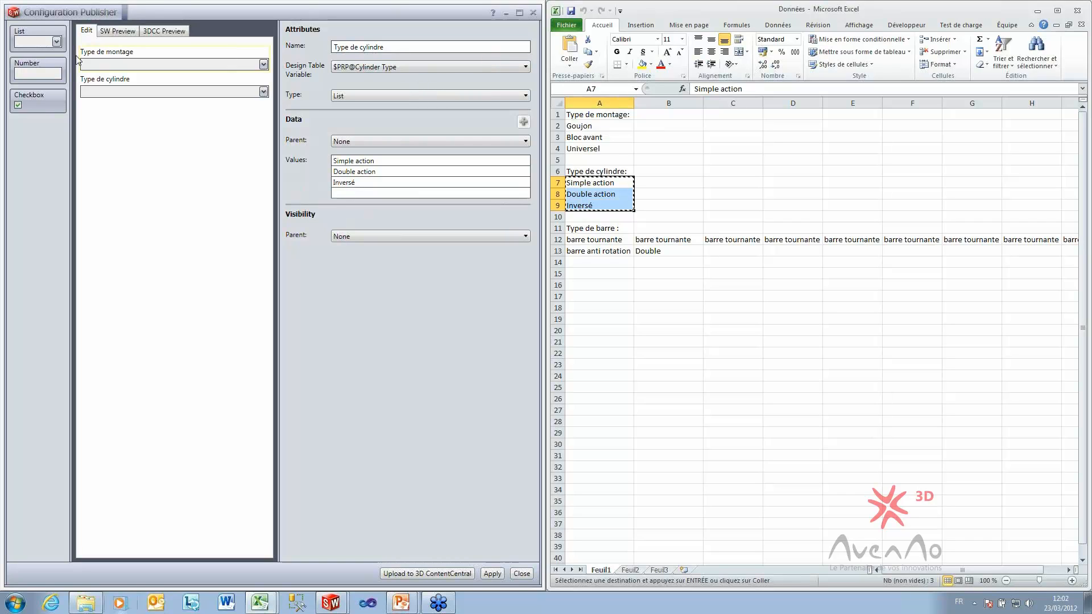
Add a third list control and make its data depend on two parents, Type de montage and Type de cylindre
drag(36, 45, 146, 135)
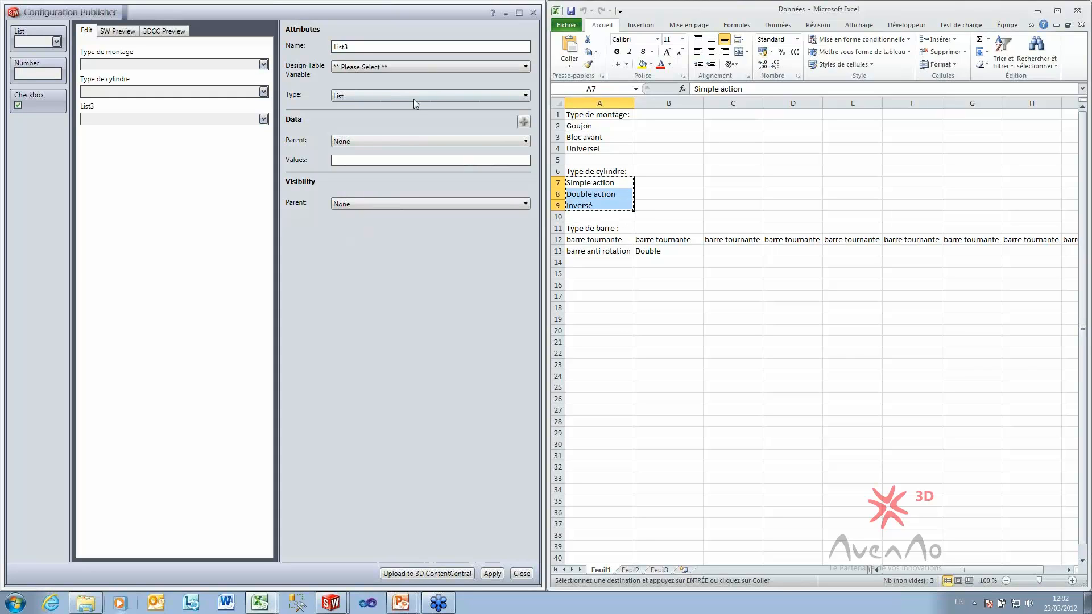
click(382, 120)
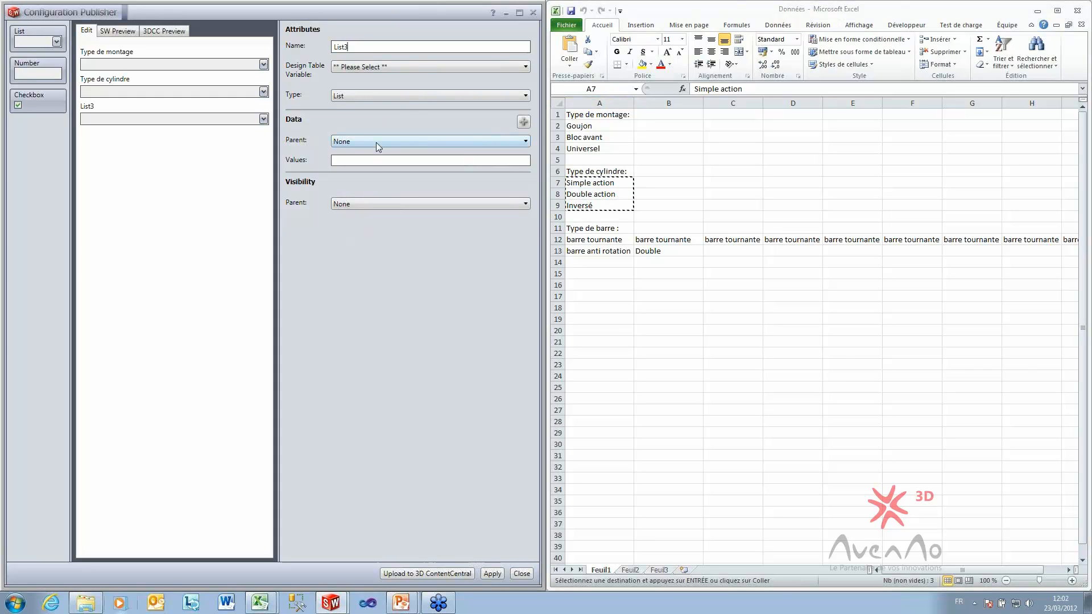
click(376, 142)
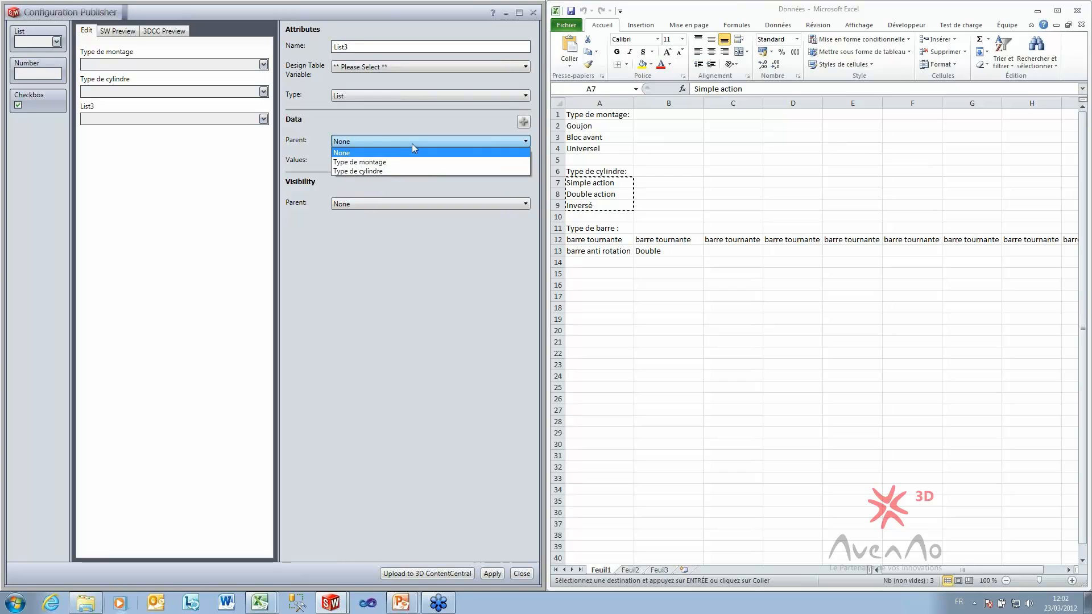
click(384, 162)
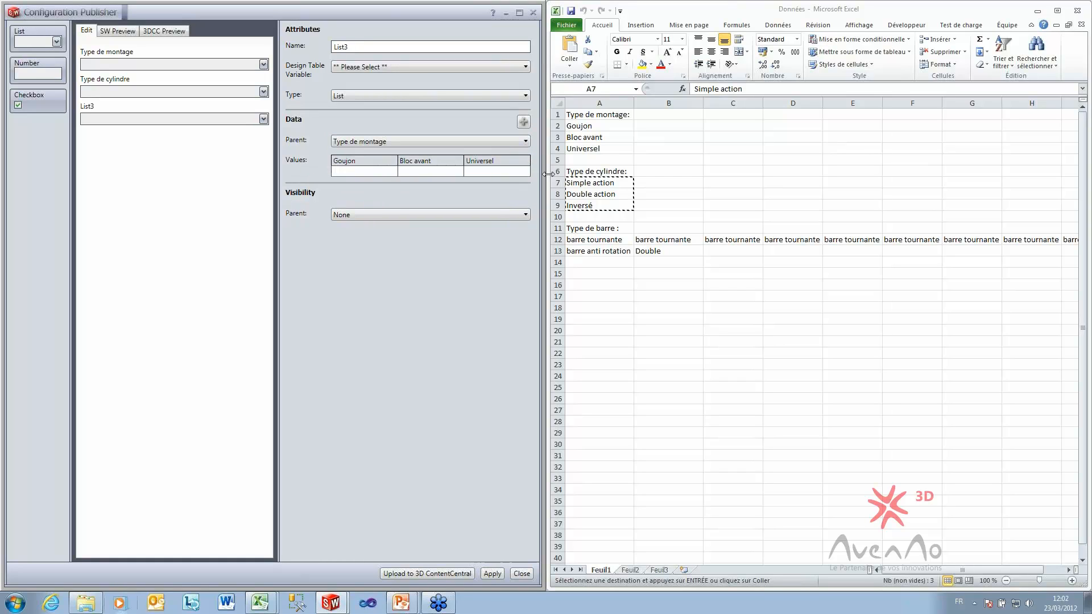
click(523, 123)
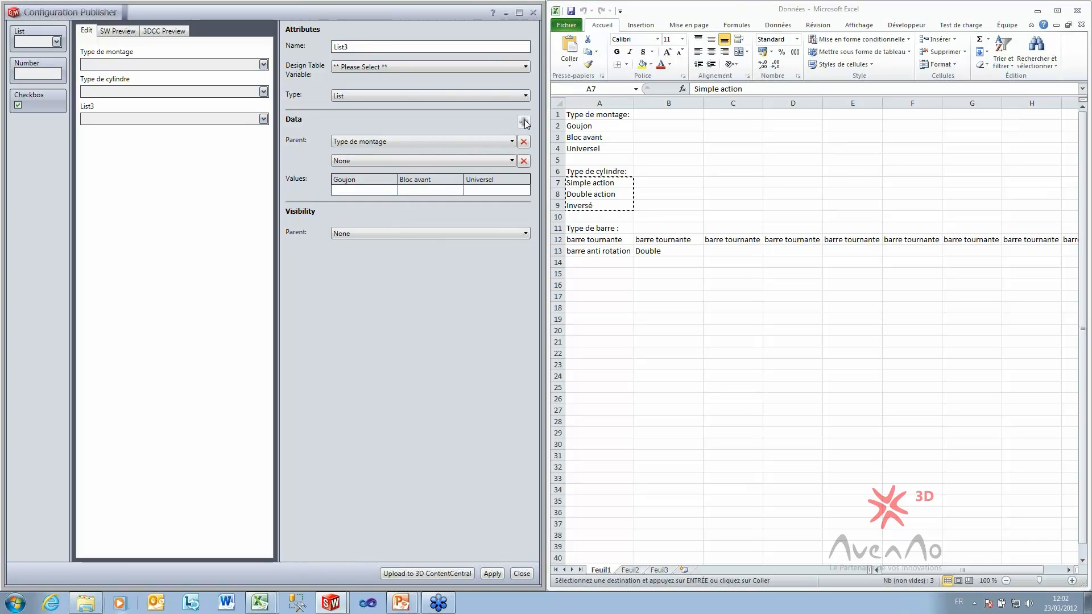
click(432, 161)
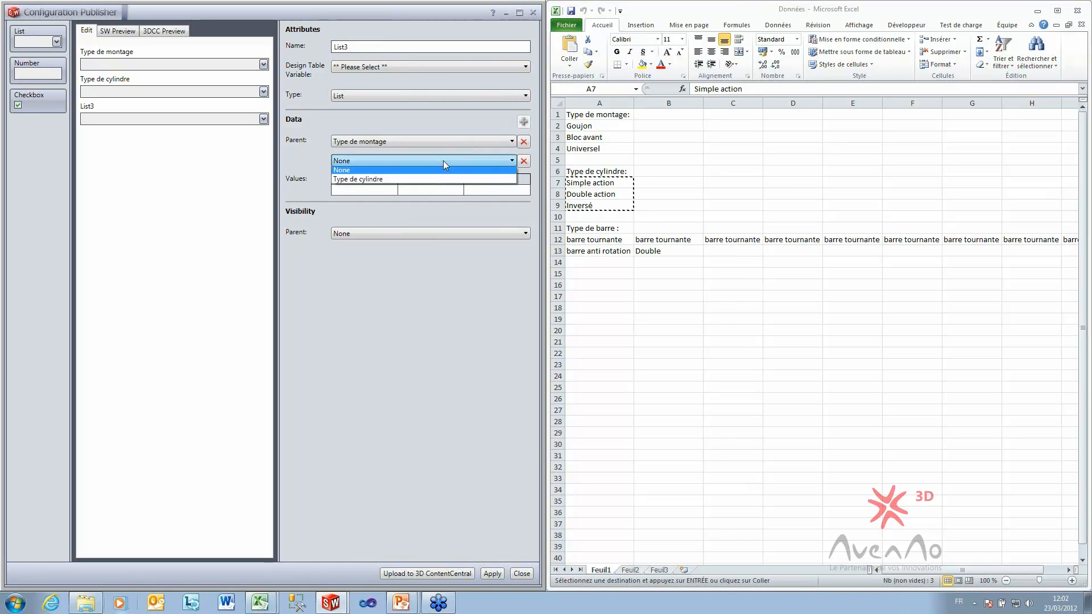
click(367, 179)
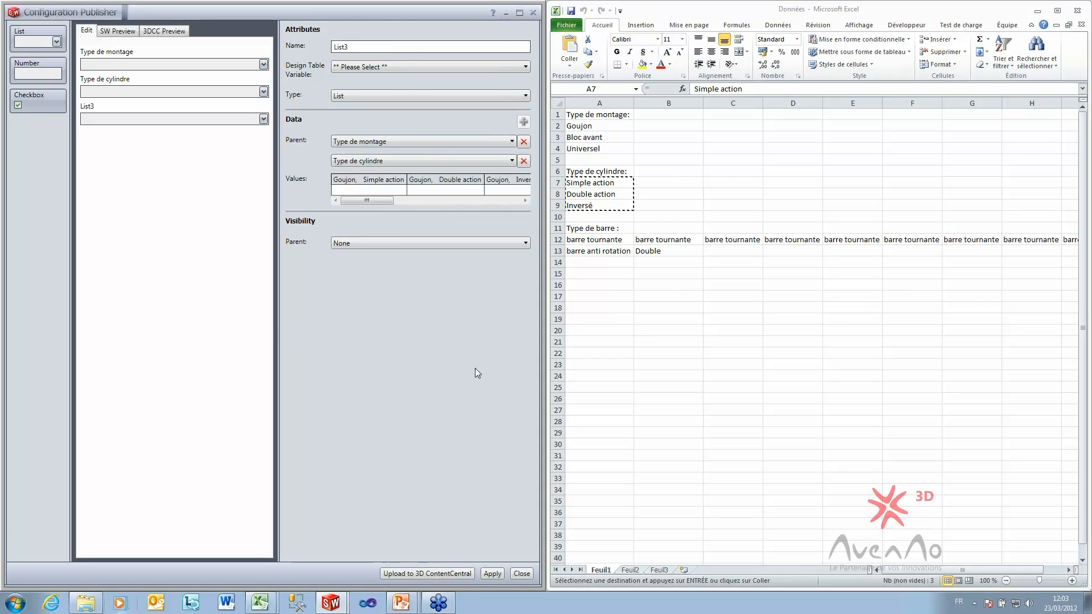
Close the Configuration Publisher, the Données workbook and the Half Inch Cylinder assembly, discarding the unsaved changes
click(533, 12)
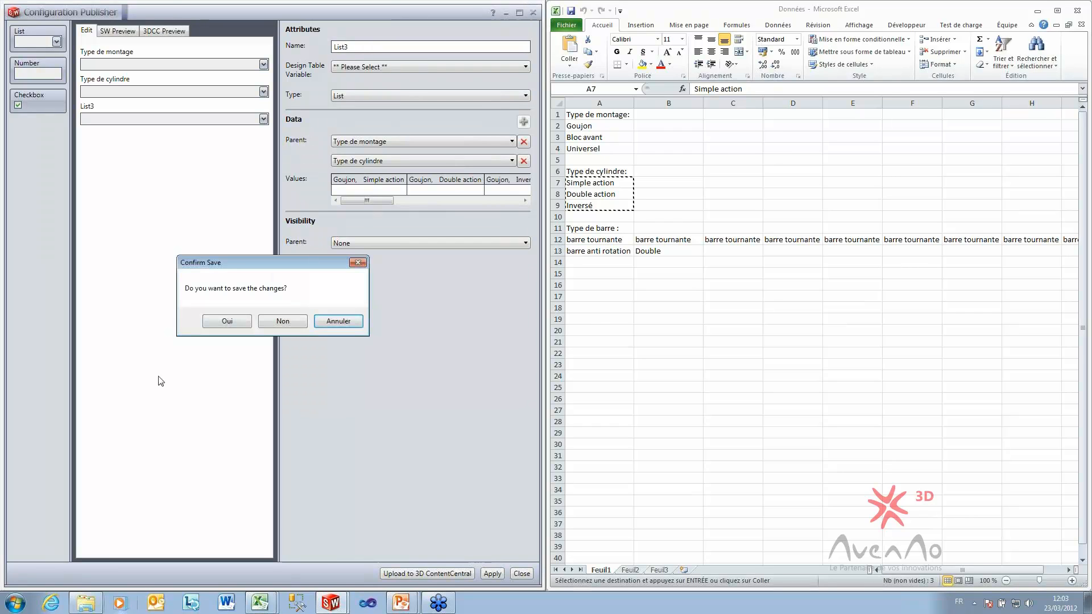
click(262, 321)
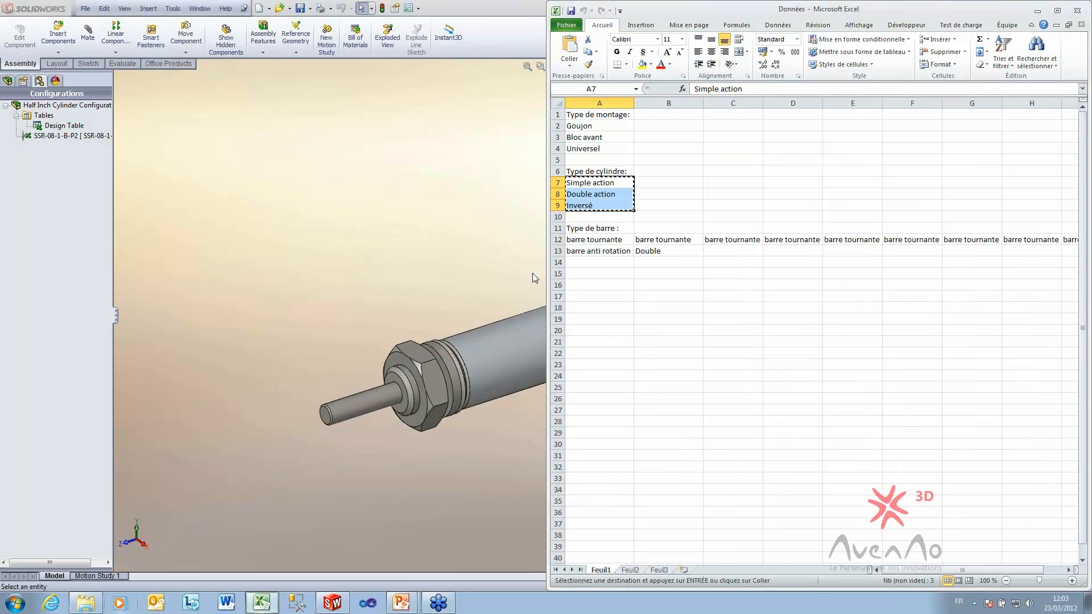
click(1077, 10)
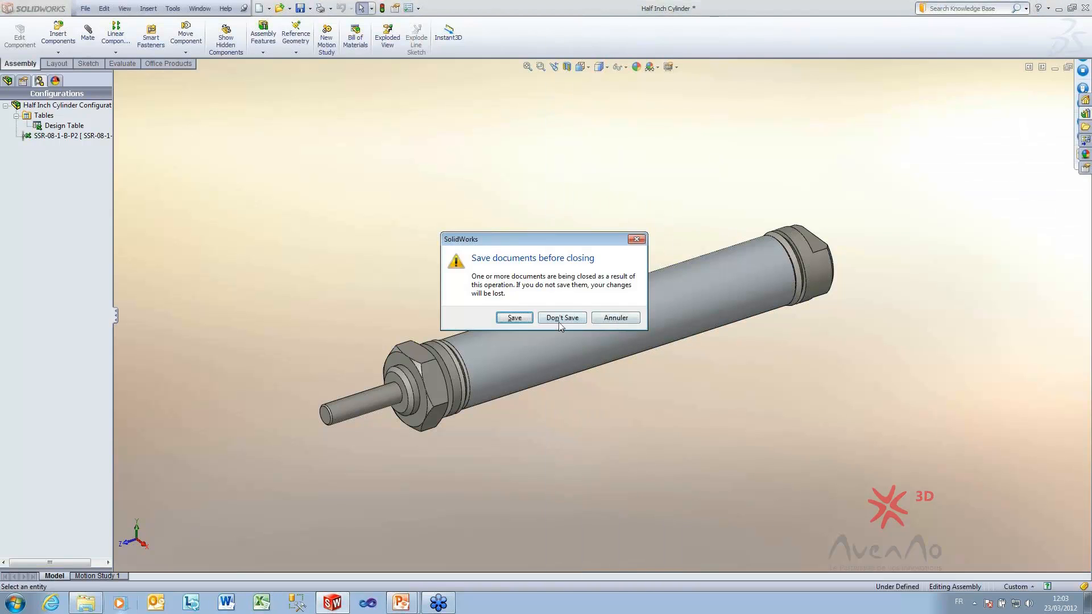
click(559, 321)
Create a new assembly from the Assemblage template and dismiss the initial component insertion
click(86, 602)
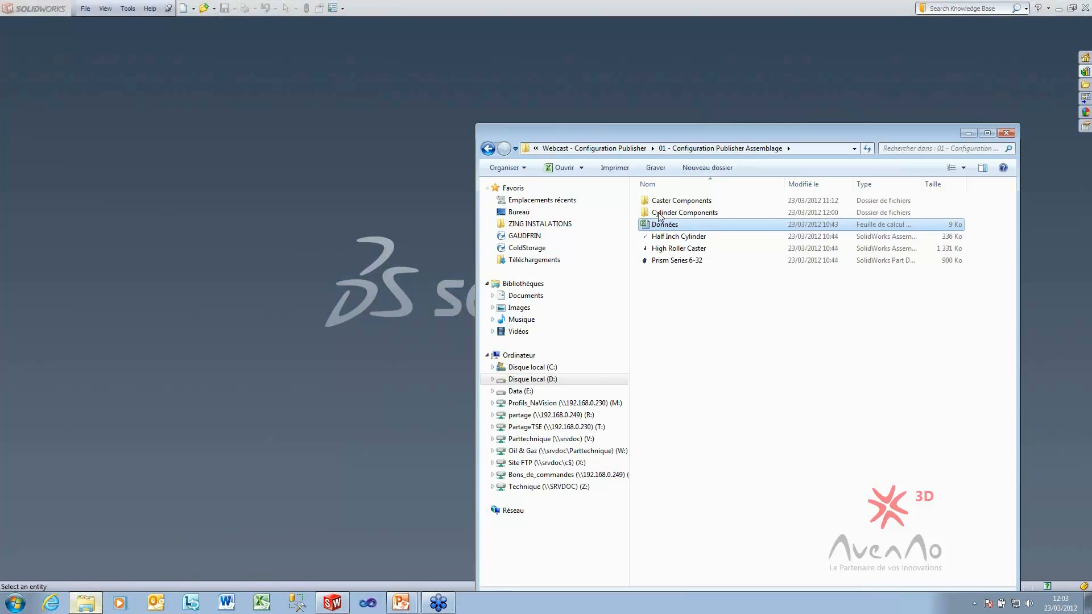
click(85, 8)
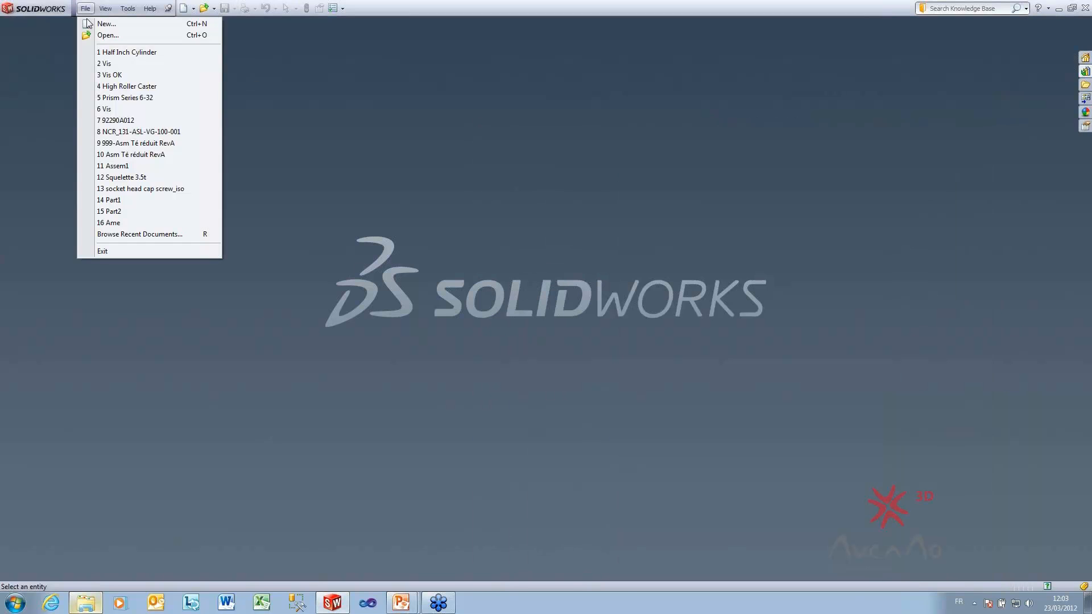
click(100, 23)
click(316, 209)
double_click(317, 210)
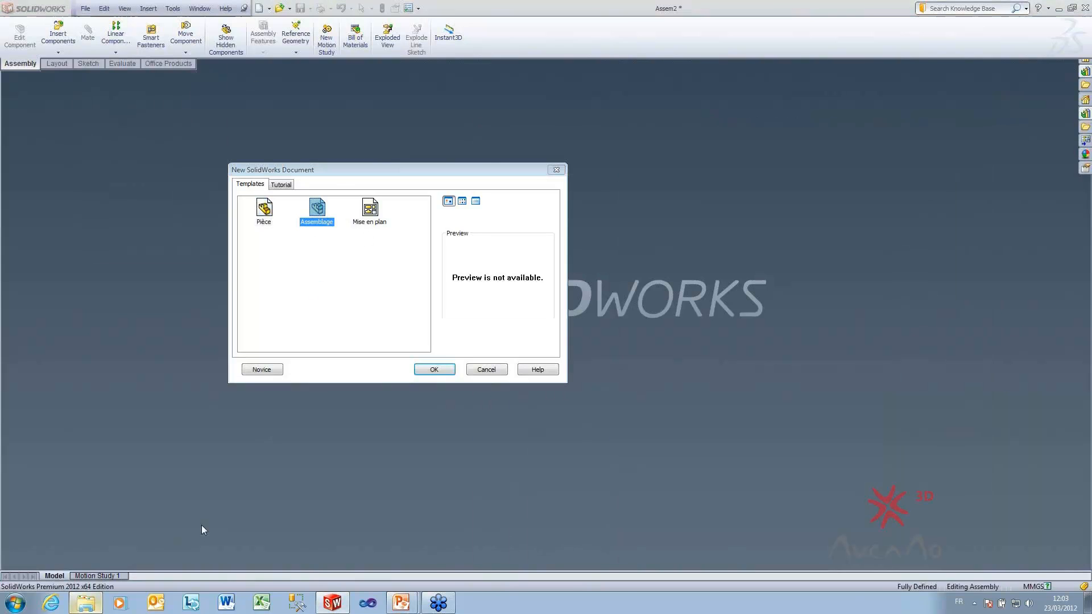
click(21, 110)
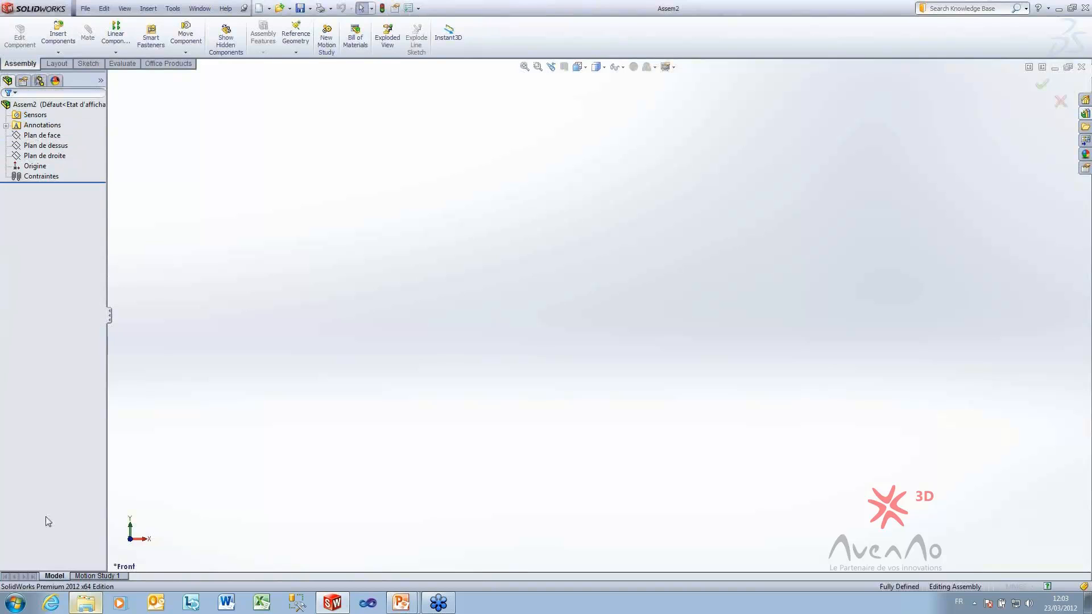
Insert the High Roller Caster assembly from the 01 - Configuration Publisher Assemblage folder into the new assembly
click(87, 602)
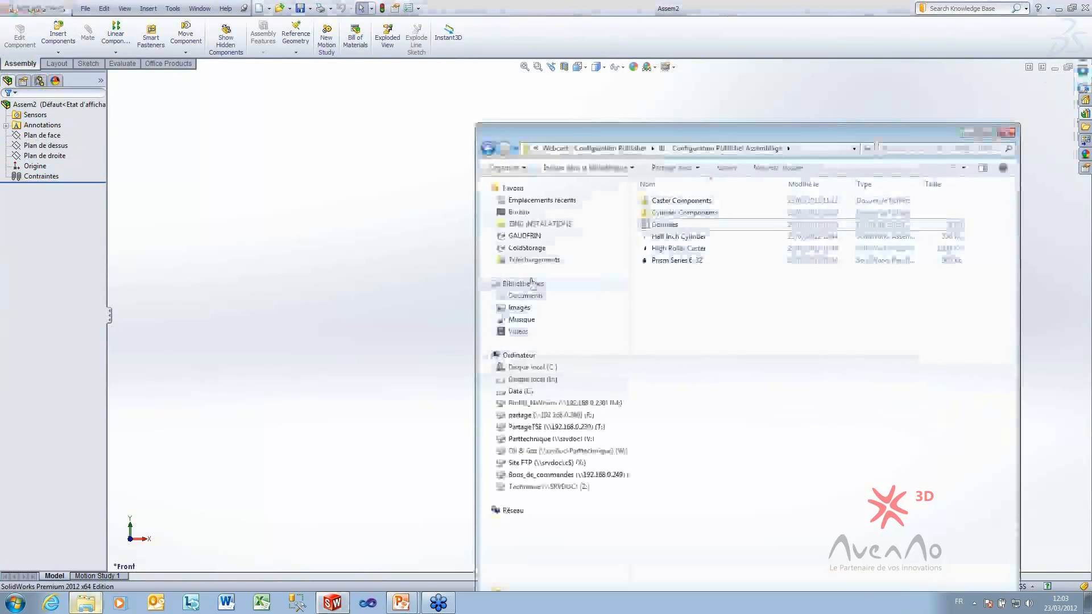
click(681, 249)
drag(366, 212, 366, 207)
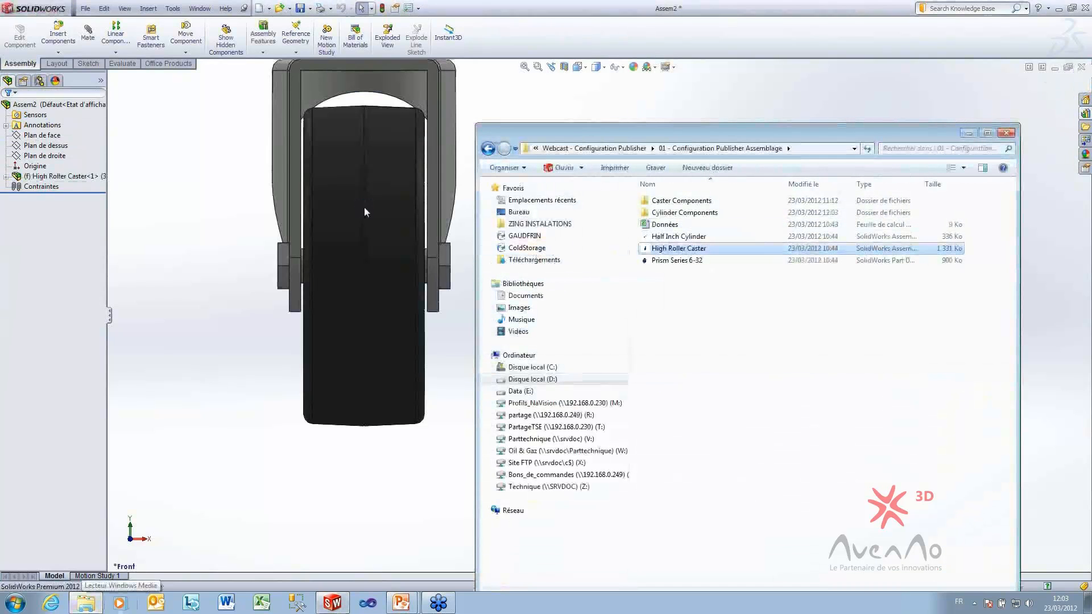
click(273, 266)
scroll(458, 229, up, 3)
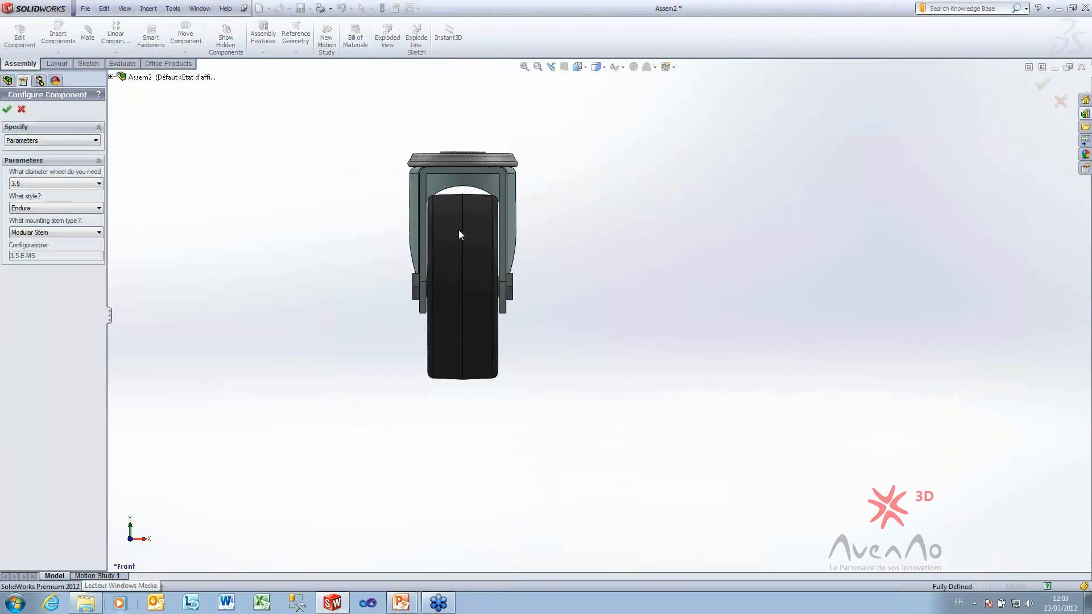
middle_drag(554, 248, 447, 272)
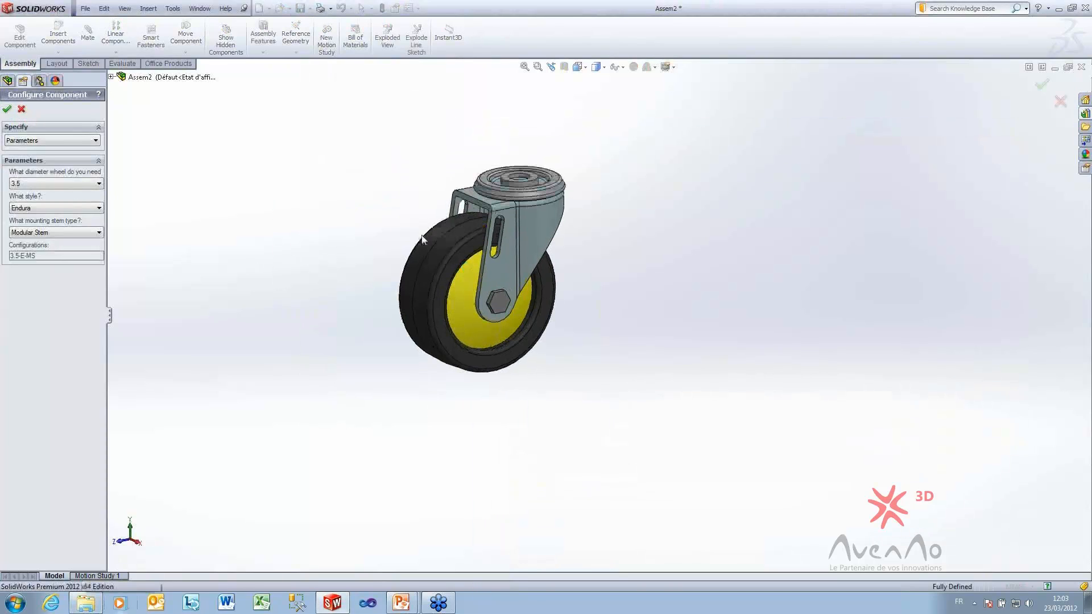
Examine the options for wheel diameter, style and mounting stem type, along with the Configurations field and the Specify setting
click(32, 184)
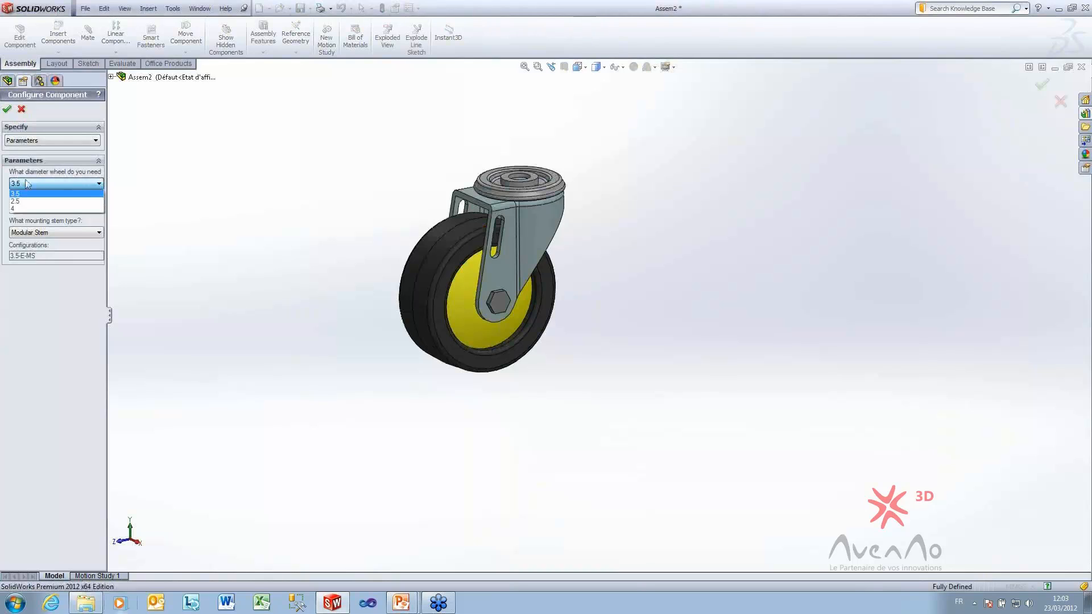
click(26, 192)
click(46, 208)
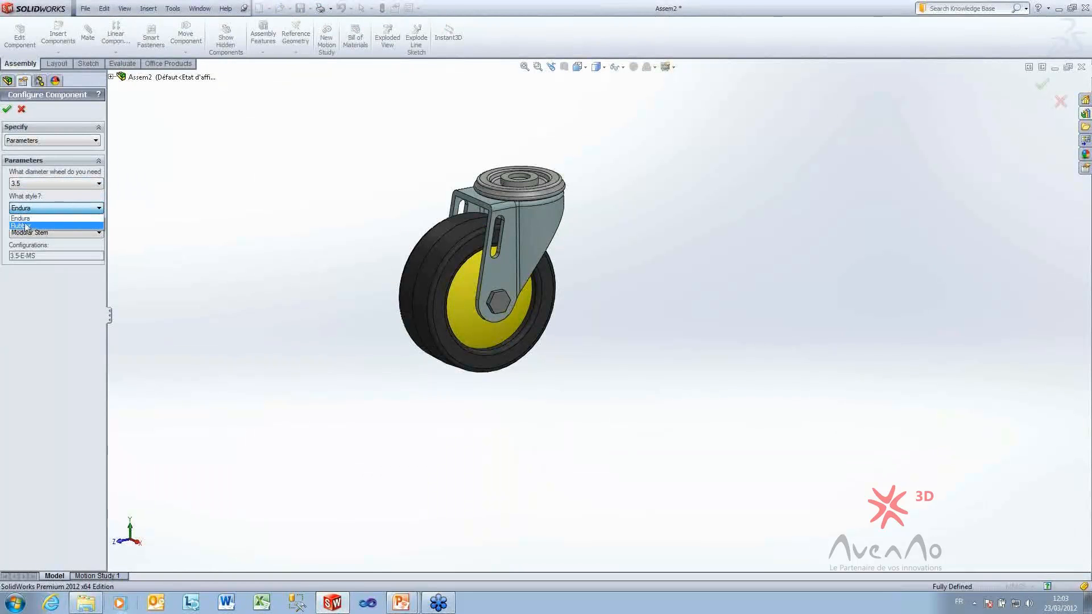
click(30, 243)
click(36, 234)
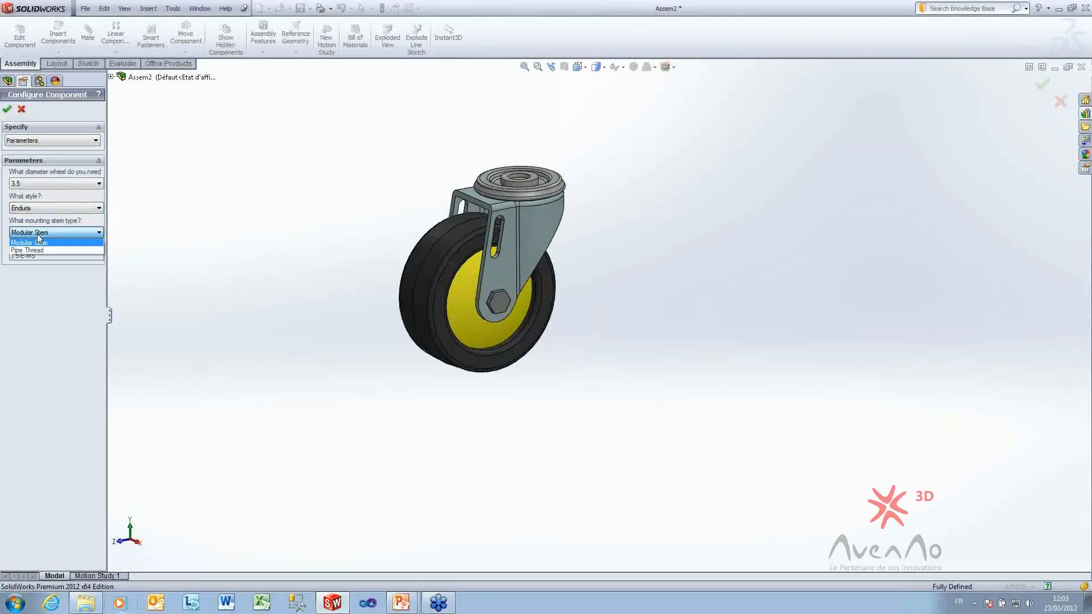
click(45, 256)
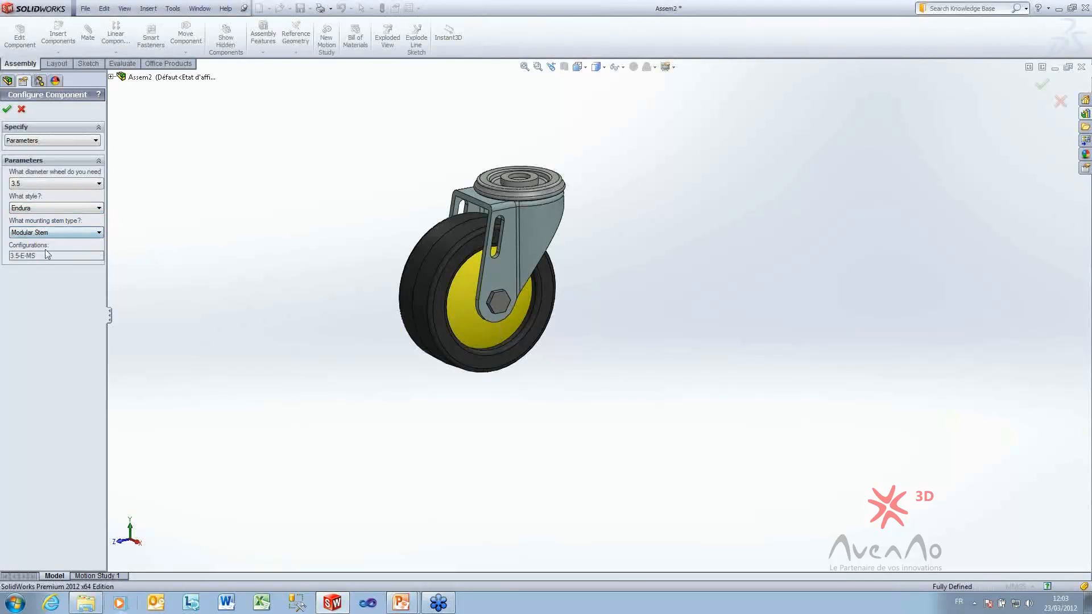
drag(50, 257, 10, 261)
click(74, 256)
double_click(74, 255)
click(50, 142)
click(50, 142)
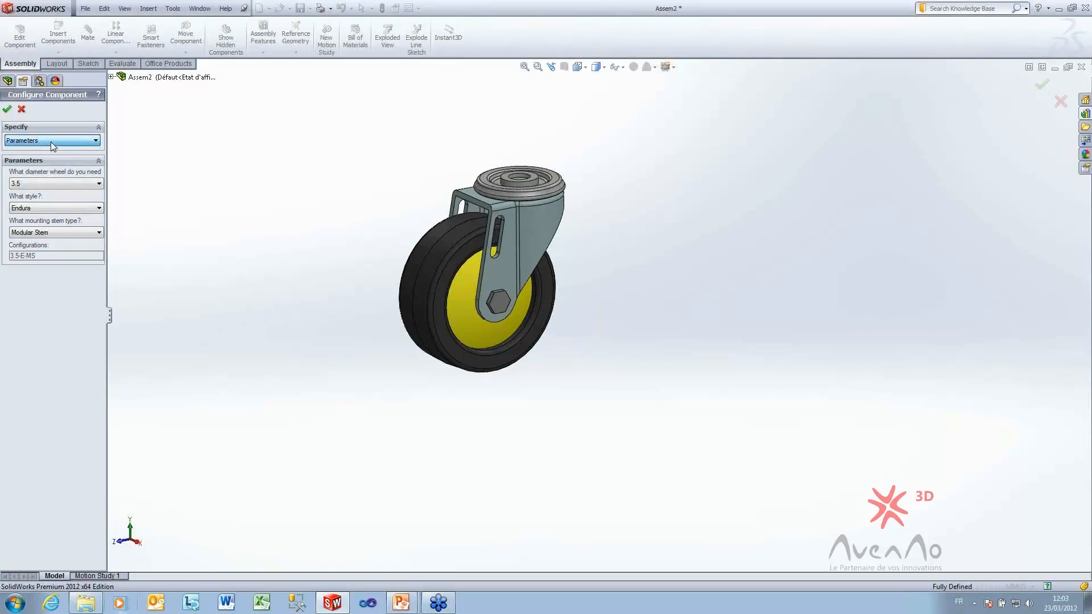
Set the caster's wheel diameter to 2.5 and its style to Polyurethane
click(32, 183)
click(26, 205)
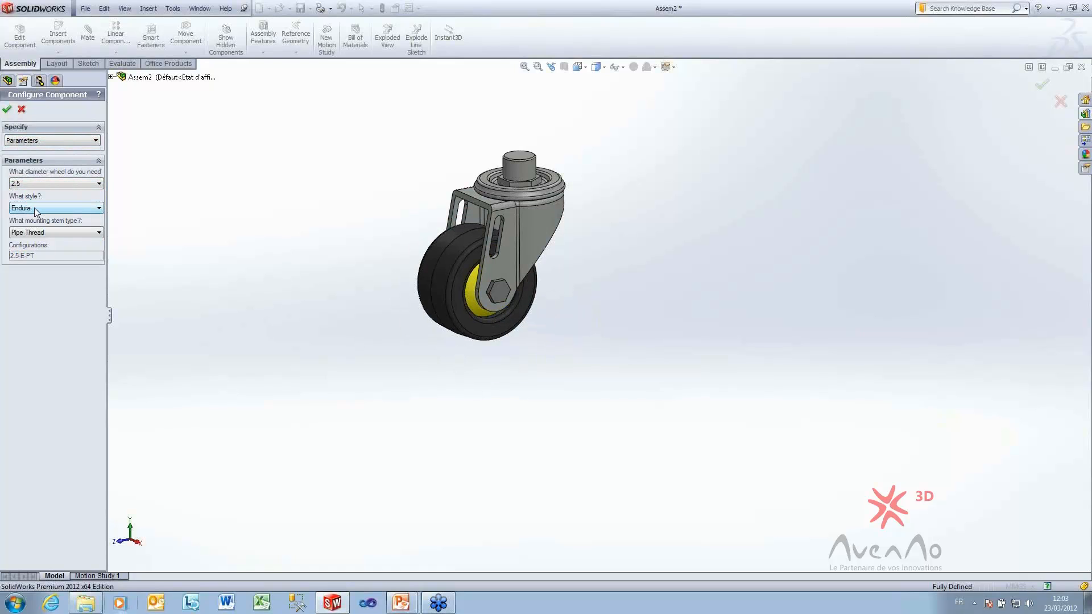
click(34, 207)
click(31, 224)
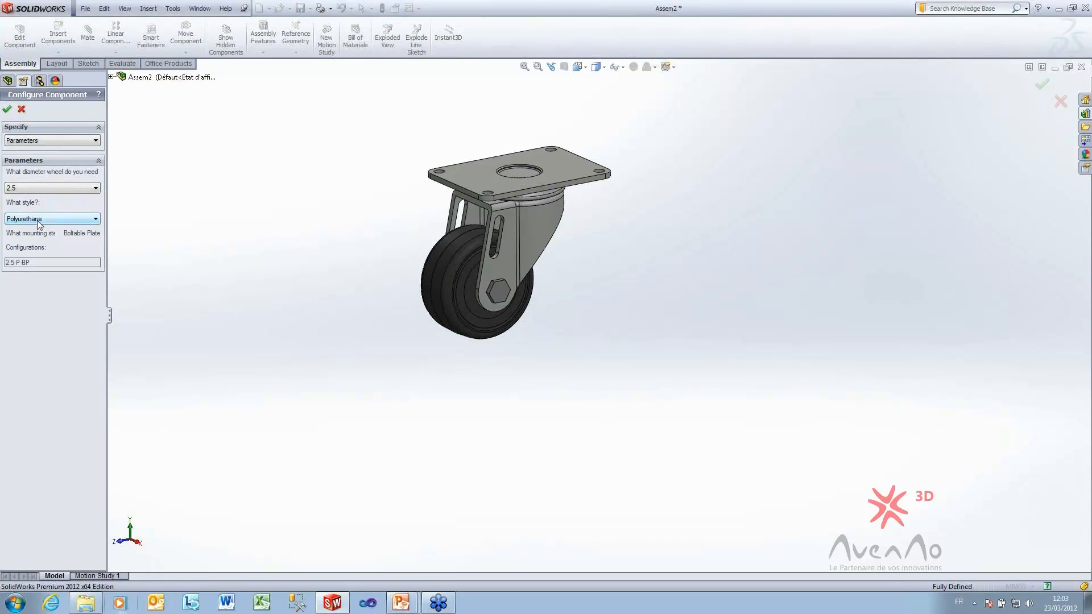
scroll(509, 199, down, 4)
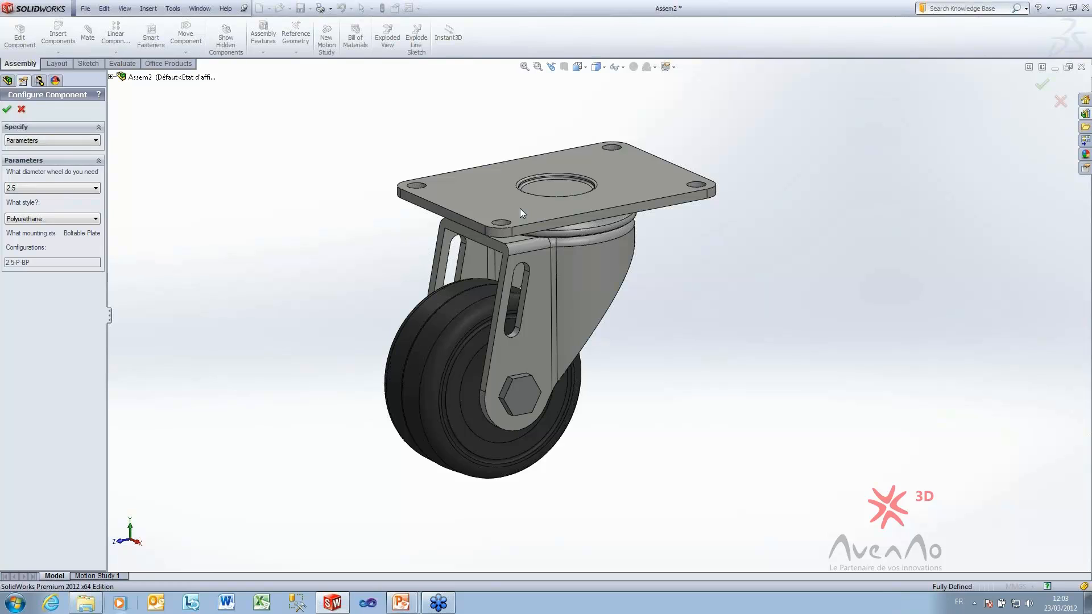
Set the caster's style to Endura and its mounting stem type to Square Stem, and accept the component configuration
click(21, 220)
click(28, 236)
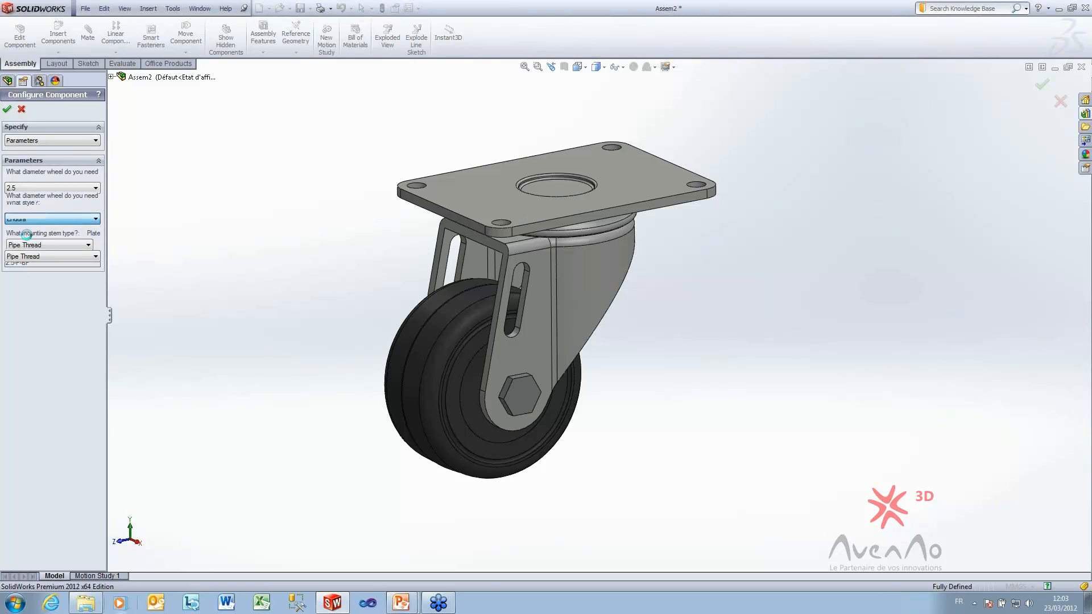
click(21, 250)
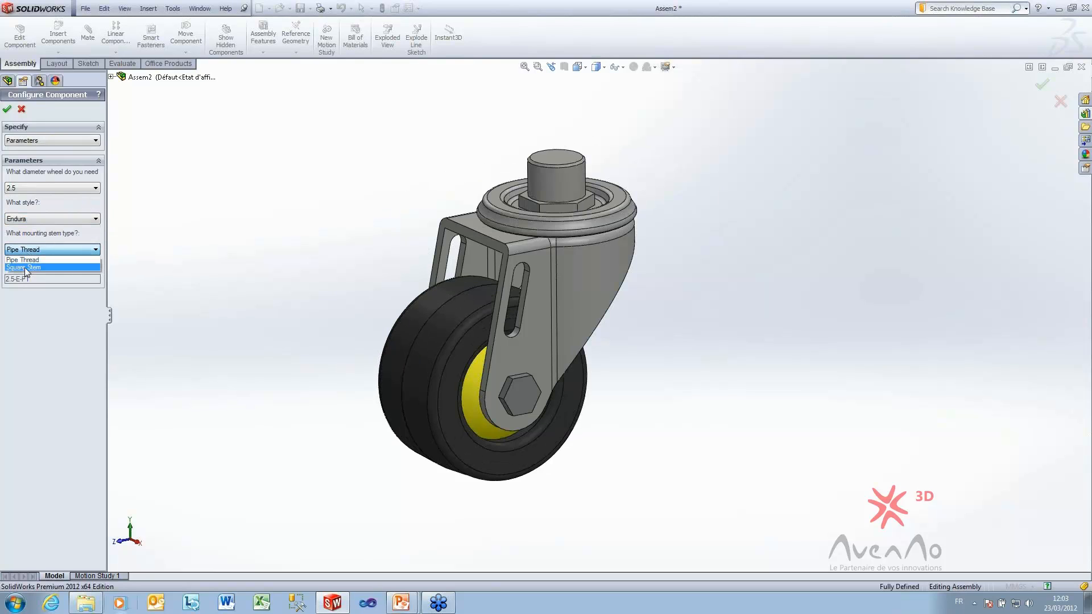
click(25, 267)
scroll(765, 247, up, 2)
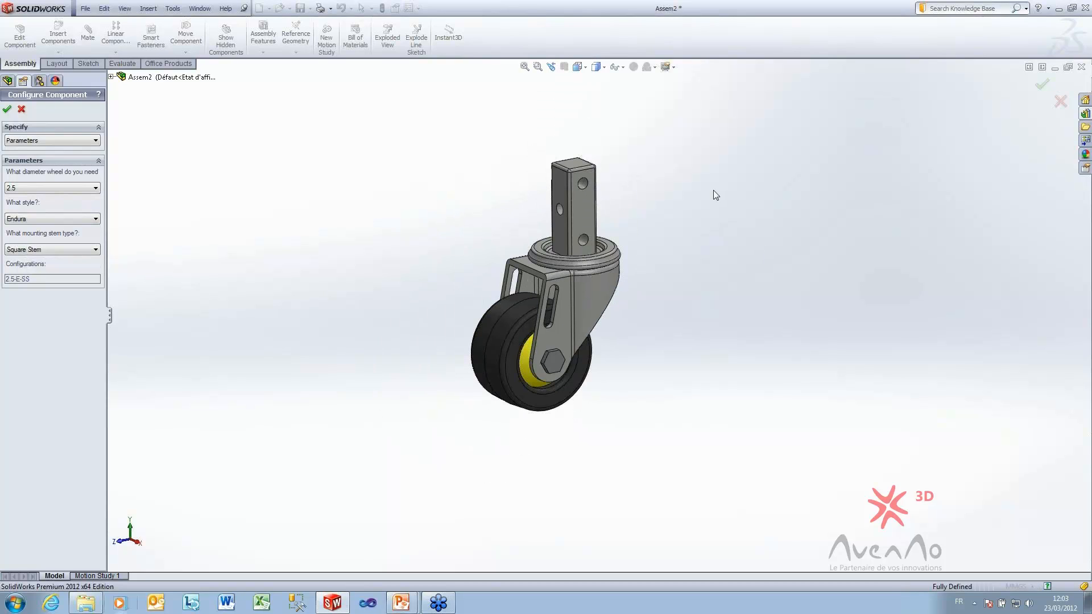
click(7, 109)
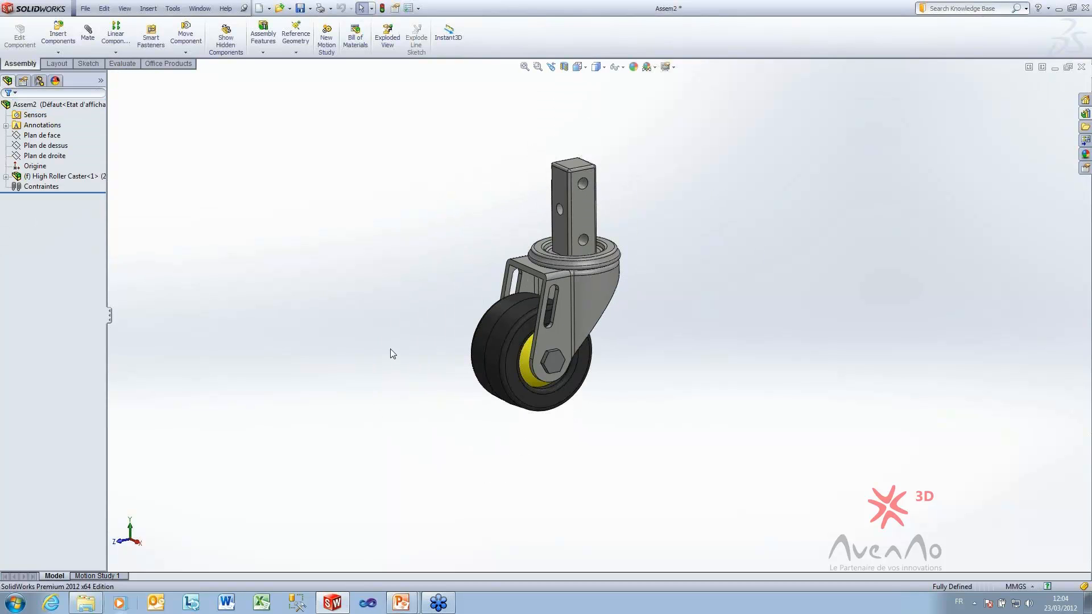
middle_drag(615, 263, 510, 376)
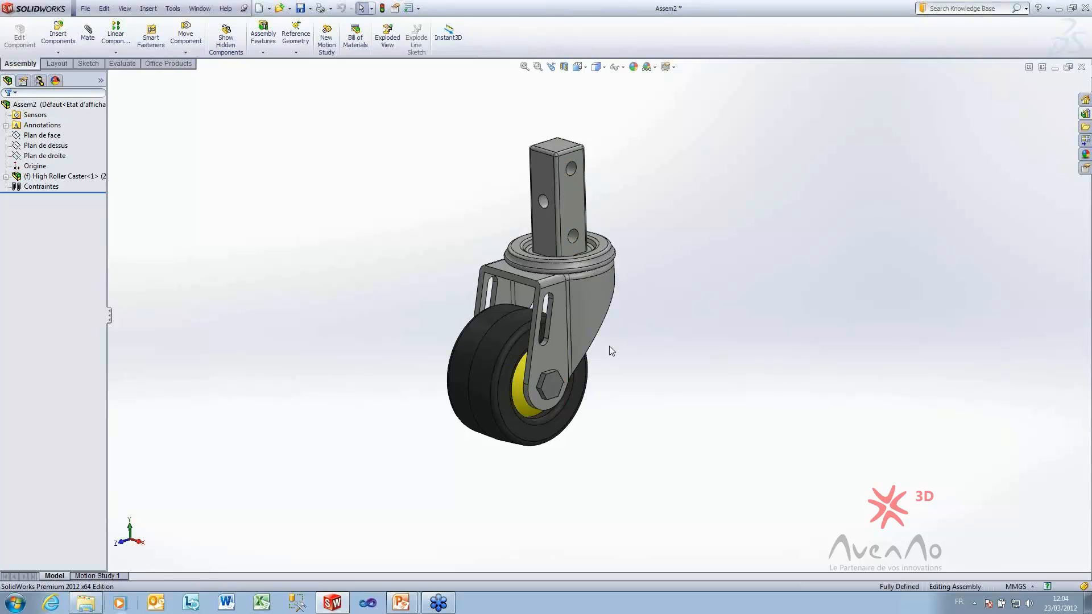
middle_drag(583, 380, 630, 270)
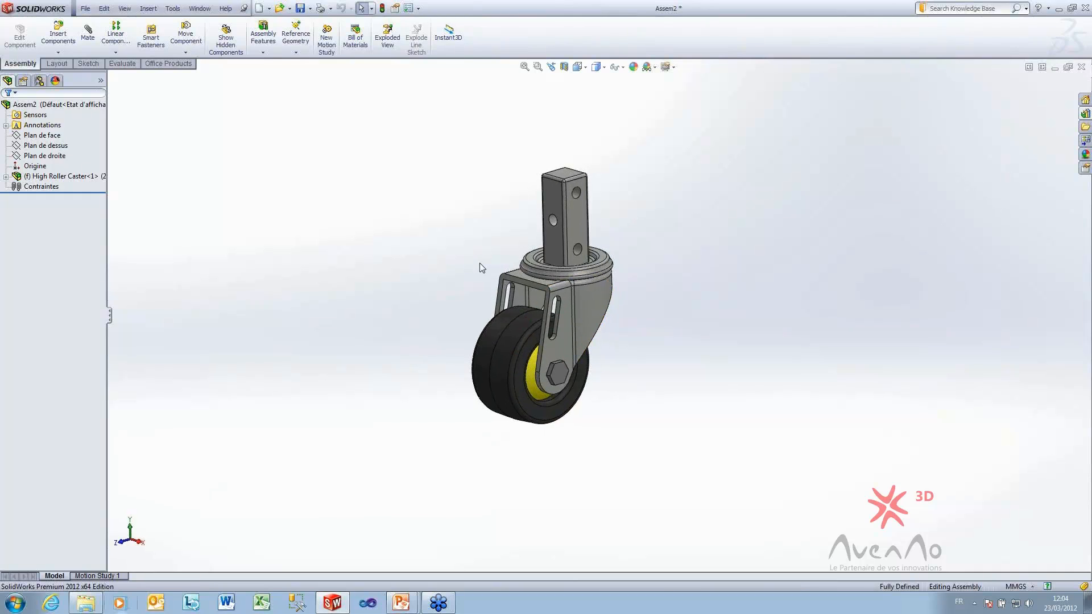
middle_drag(675, 282, 665, 261)
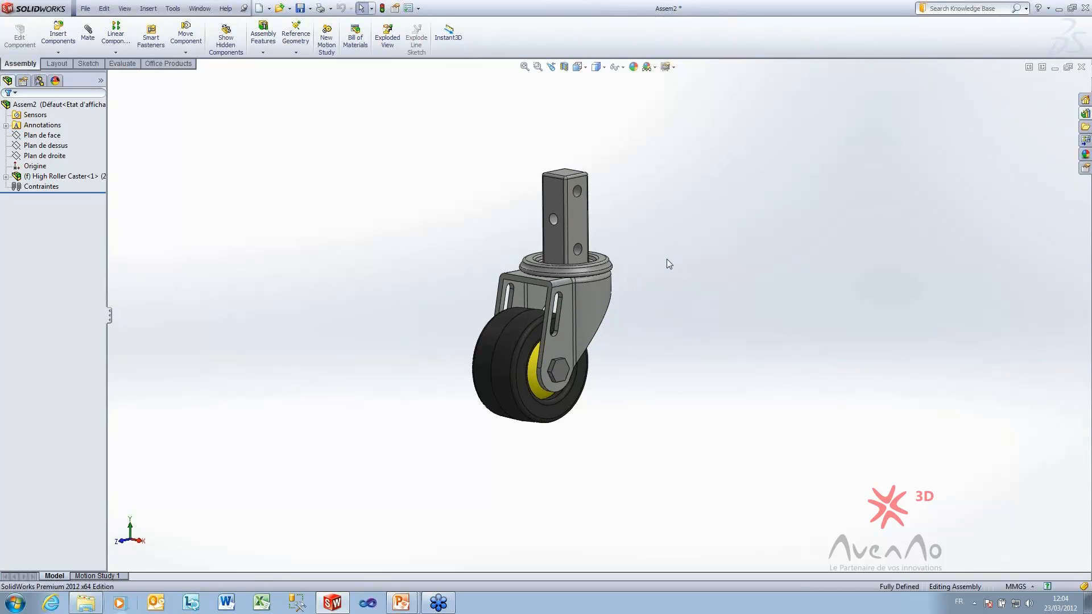
Open the High Roller Caster subassembly in its own window and rebuild it
click(69, 174)
click(73, 149)
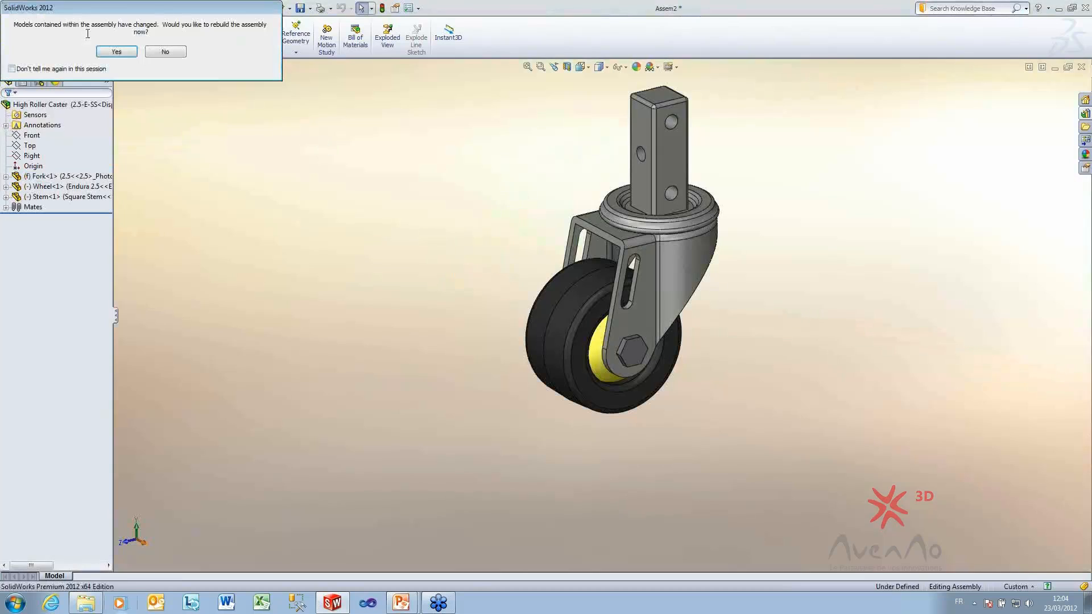
click(116, 51)
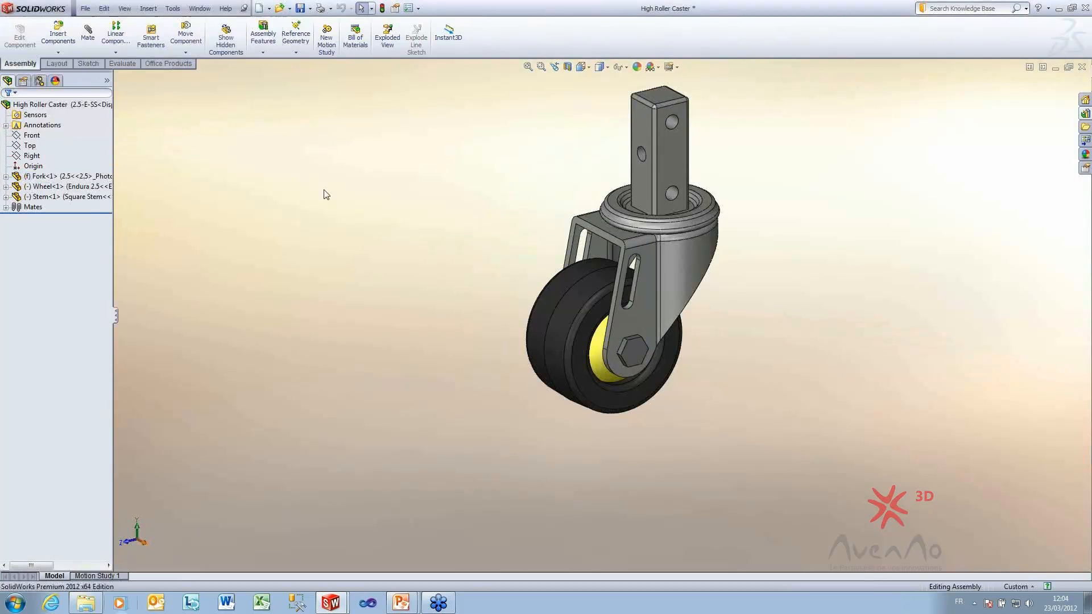
Open the High Roller Caster's published property form for editing in the Configuration Publisher
click(38, 81)
right_click(57, 116)
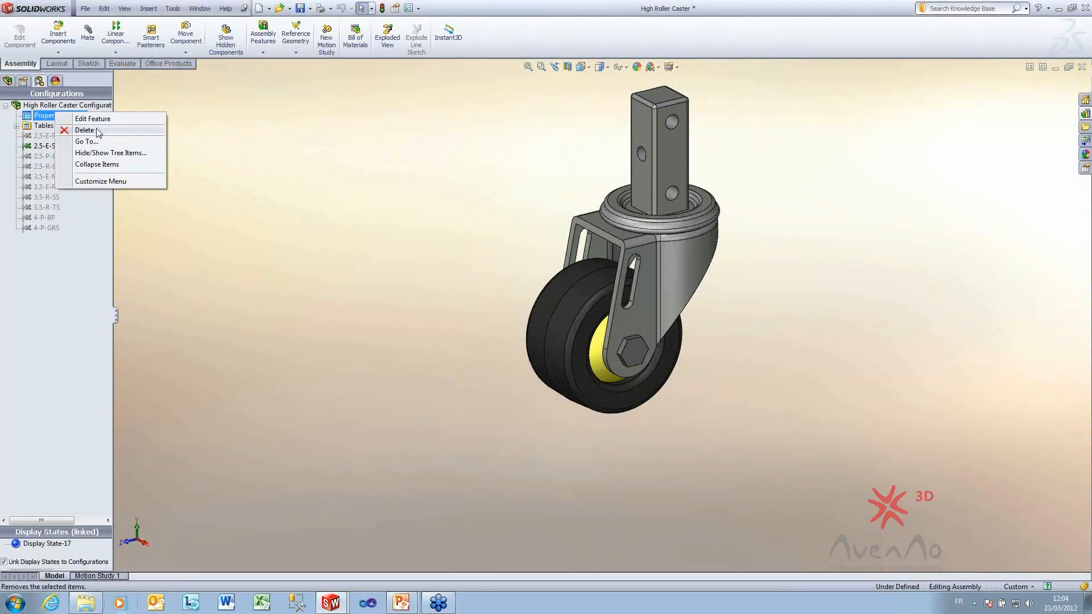
click(93, 119)
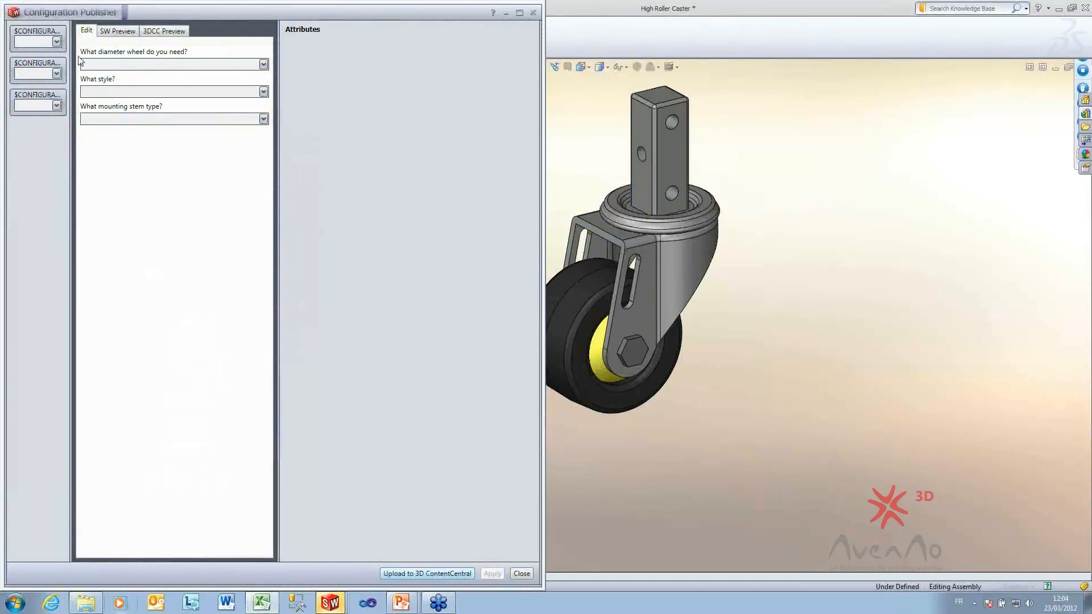
Preview the form as it appears on 3D ContentCentral and check its diameter, style and mounting stem choices
click(159, 31)
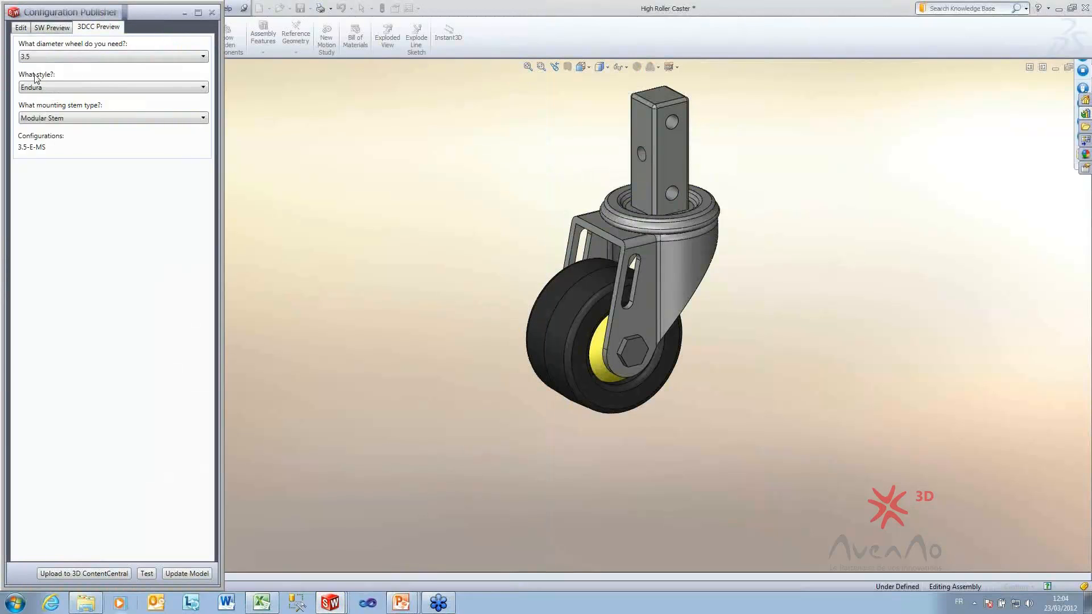
click(53, 55)
click(53, 56)
click(44, 87)
click(44, 99)
click(34, 117)
click(32, 128)
Switch to the running PowerPoint slideshow WEBCAST 23032012 and advance to the "Exemple 3D Content central" slide
click(401, 601)
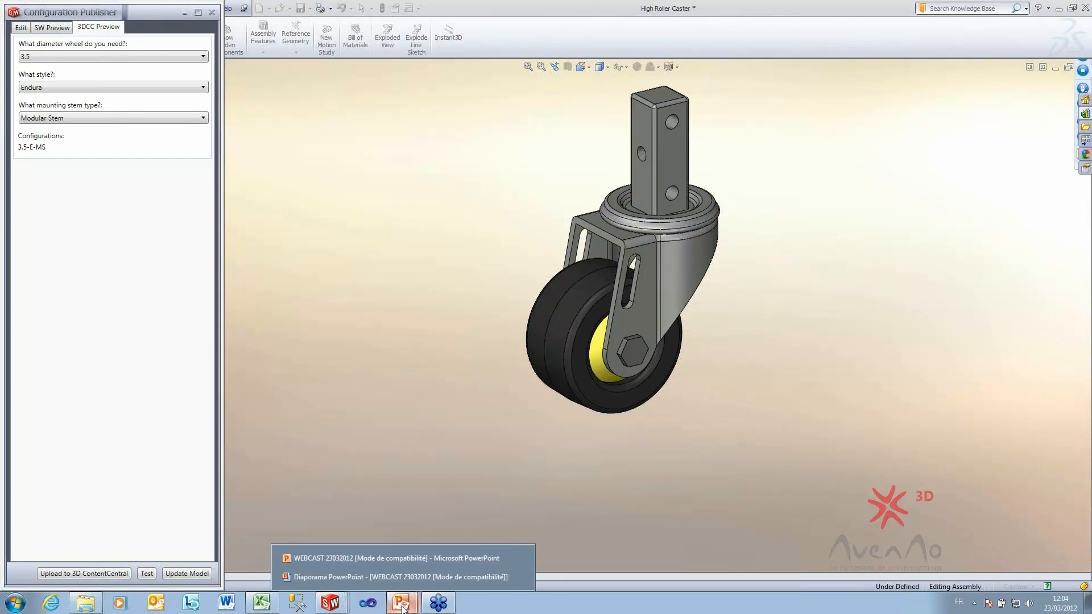
click(394, 577)
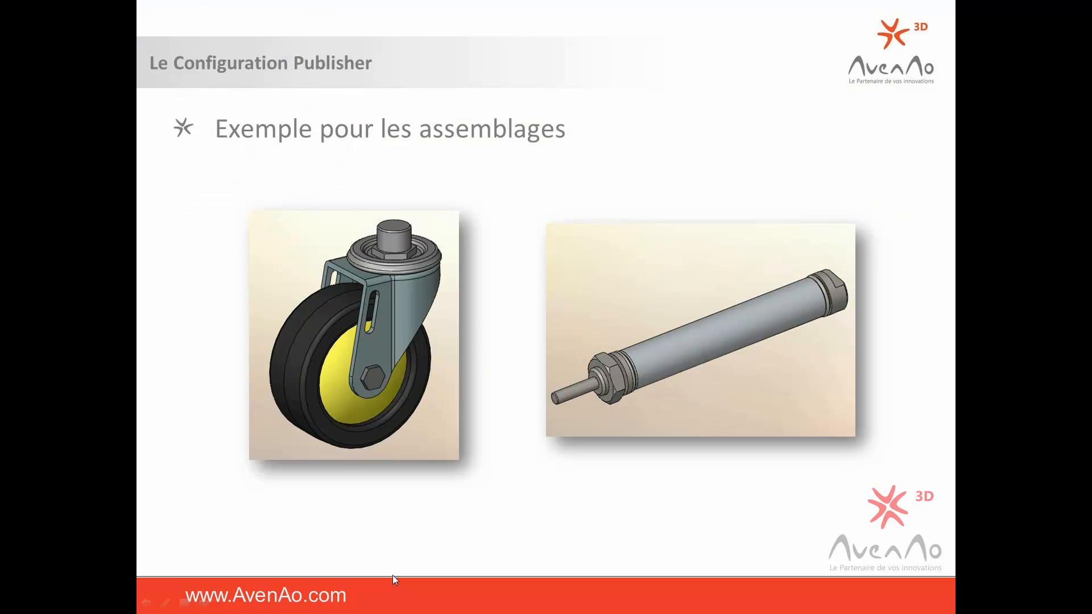
click(385, 482)
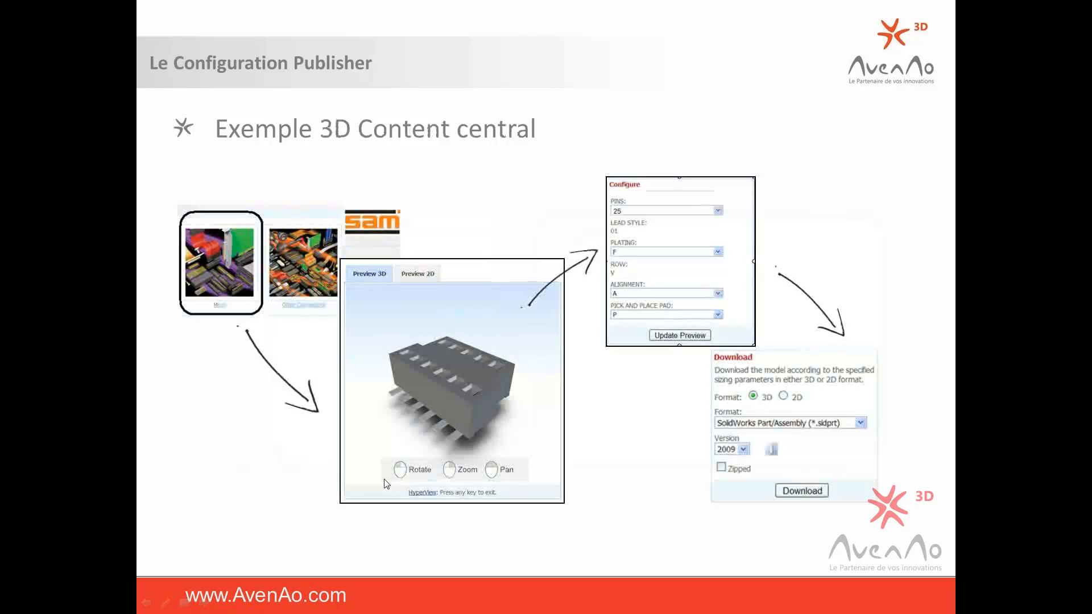